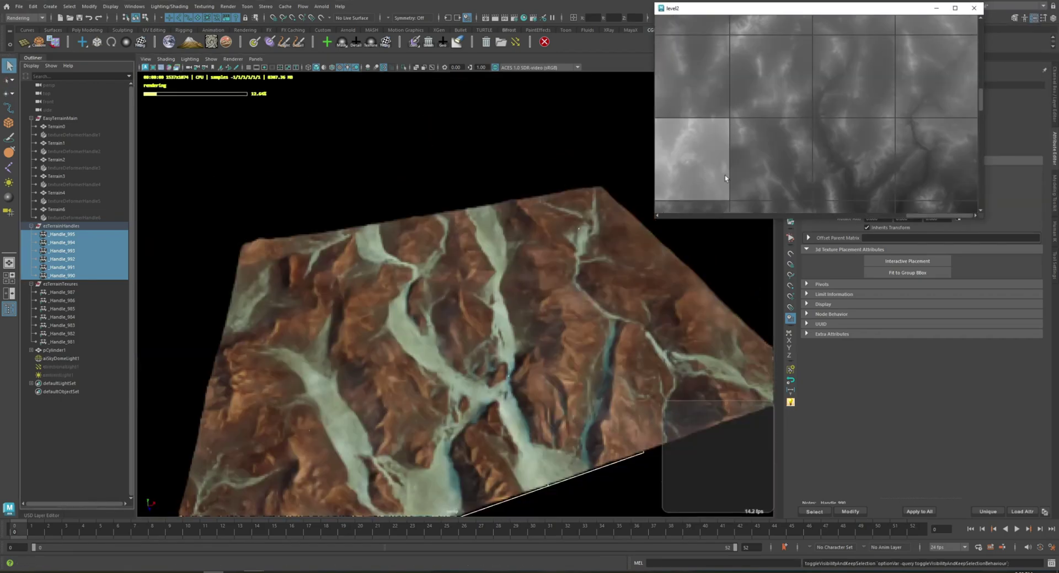
right_click(727, 333)
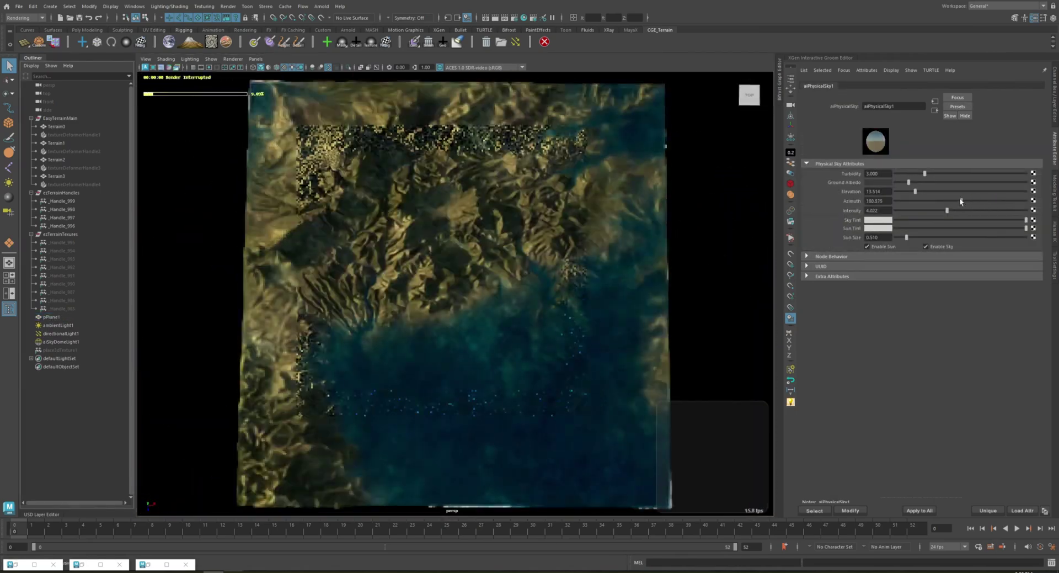
drag(889, 210, 767, 210)
click(710, 342)
alt+drag(710, 342, 701, 287)
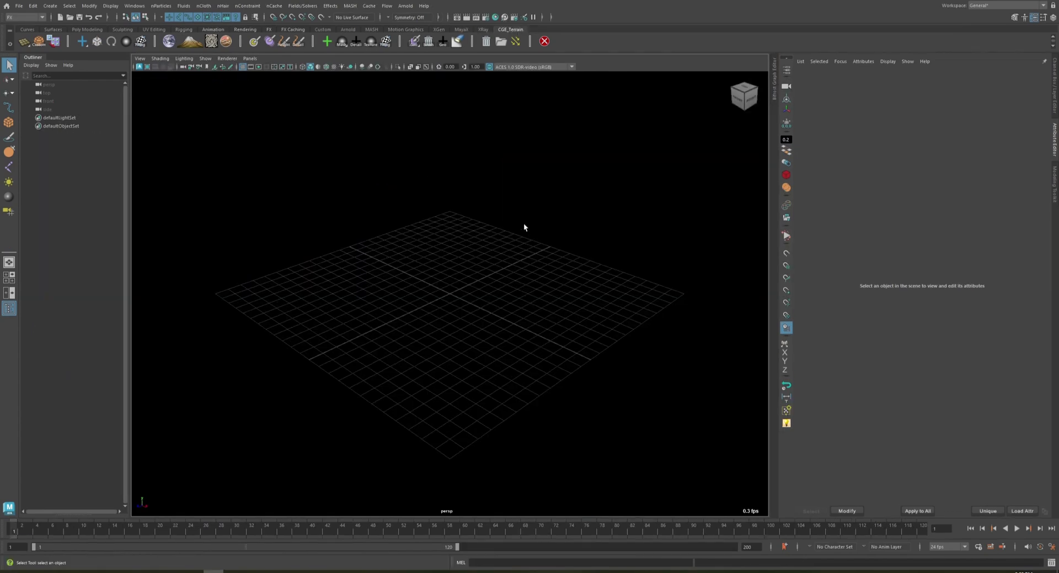
Create a single base terrain plane and hide the viewport grid.
click(24, 42)
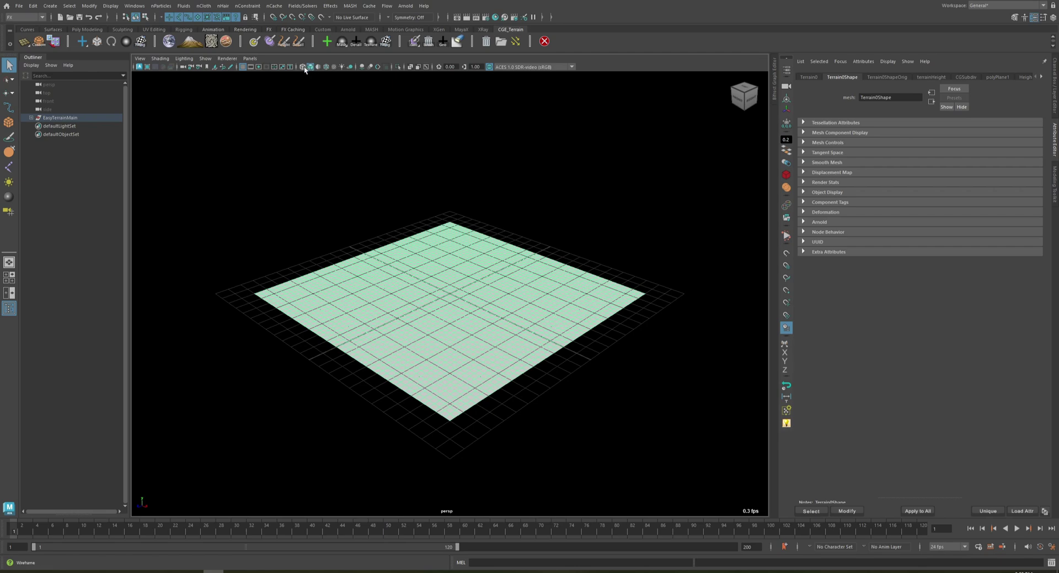
click(242, 67)
click(378, 67)
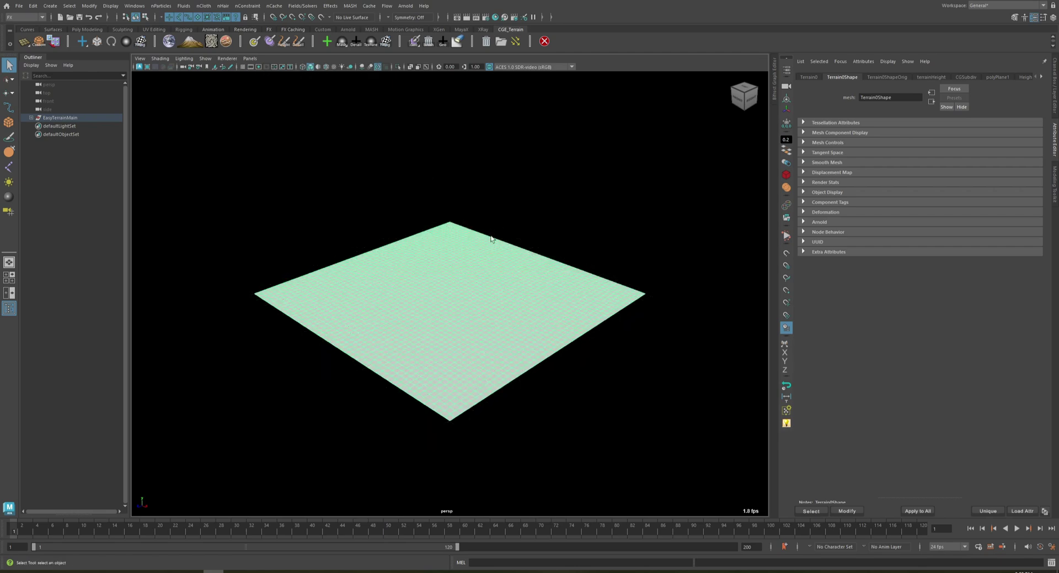
scroll(508, 234, down, 3)
click(508, 234)
alt+drag(473, 260, 492, 237)
click(492, 235)
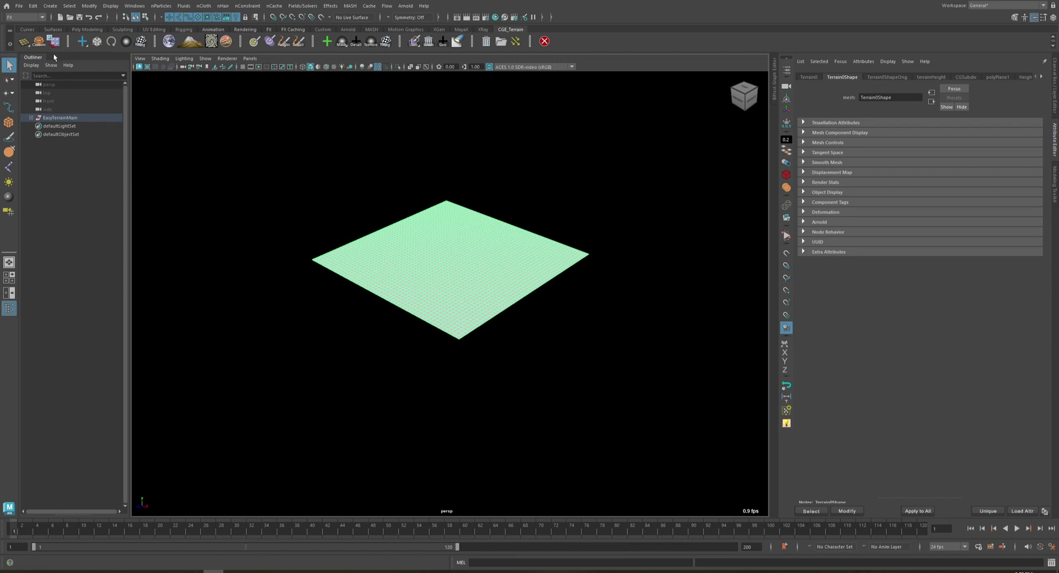
Create a 2x2 grid of terrain tiles and add a height handle to each of the four tiles.
right_click(24, 41)
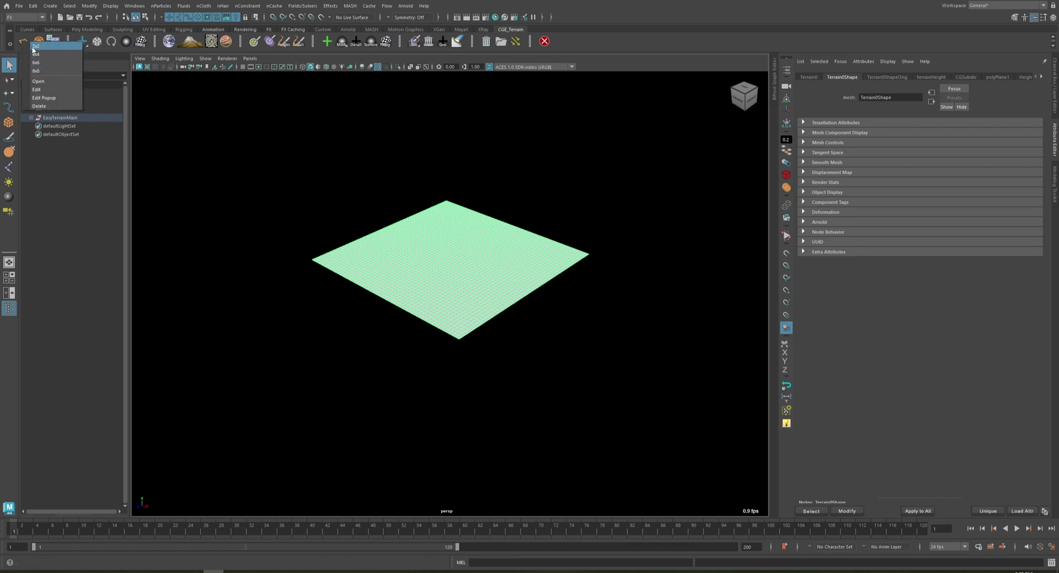
click(34, 46)
click(463, 207)
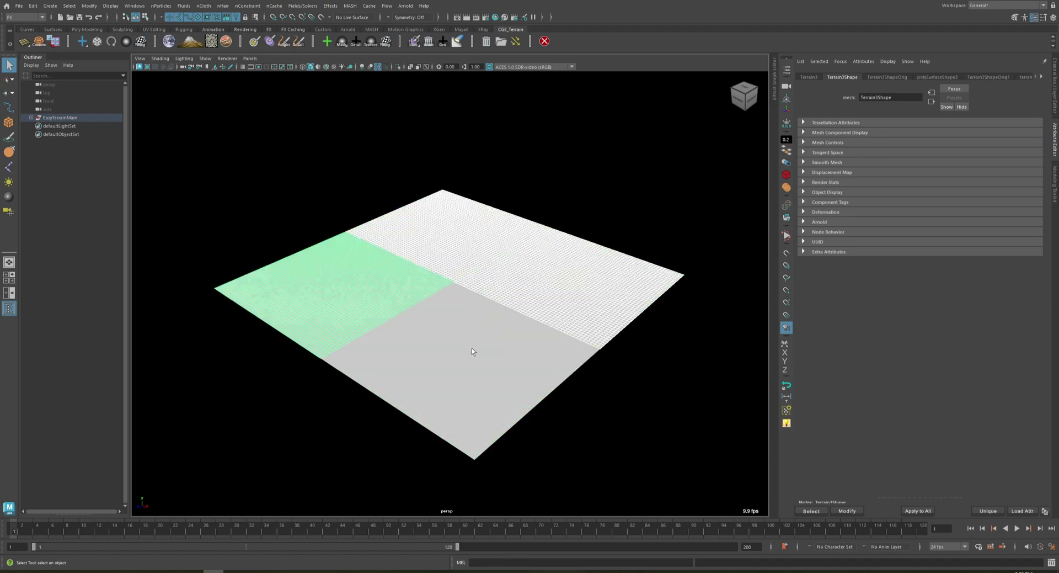
click(519, 367)
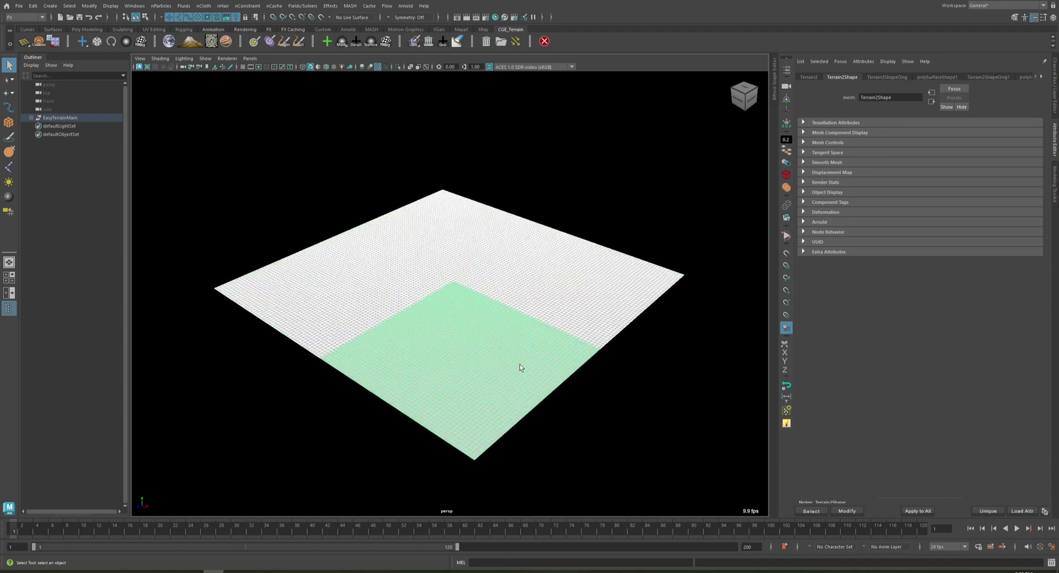
click(82, 41)
click(448, 191)
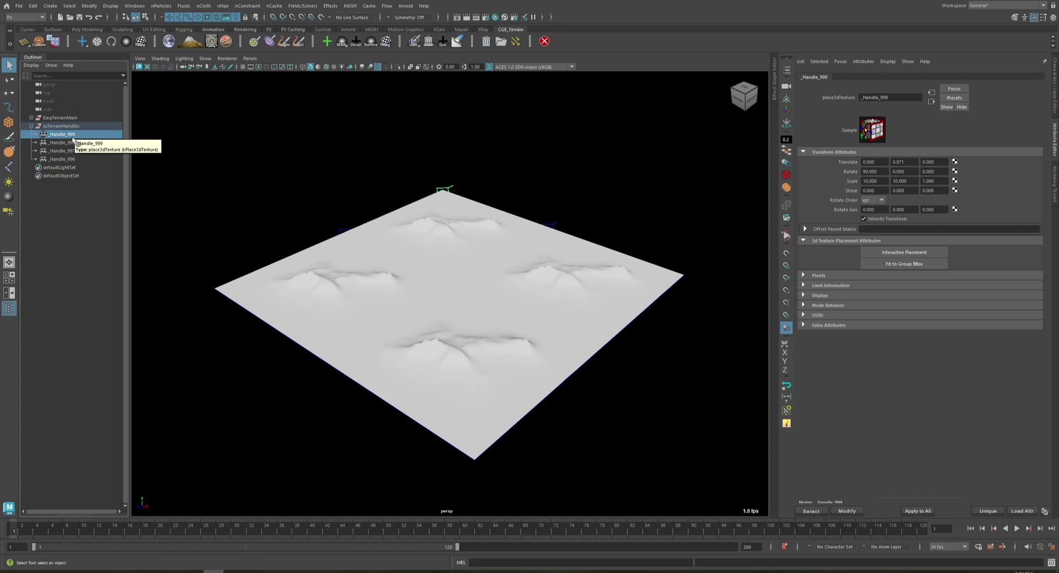
Scale _Handle_999 to about 28.4, 28.4, 7.8 and move it to about X 8.6, Z 8.7 on the terrain.
key(Down)
key(Down)
key(Down)
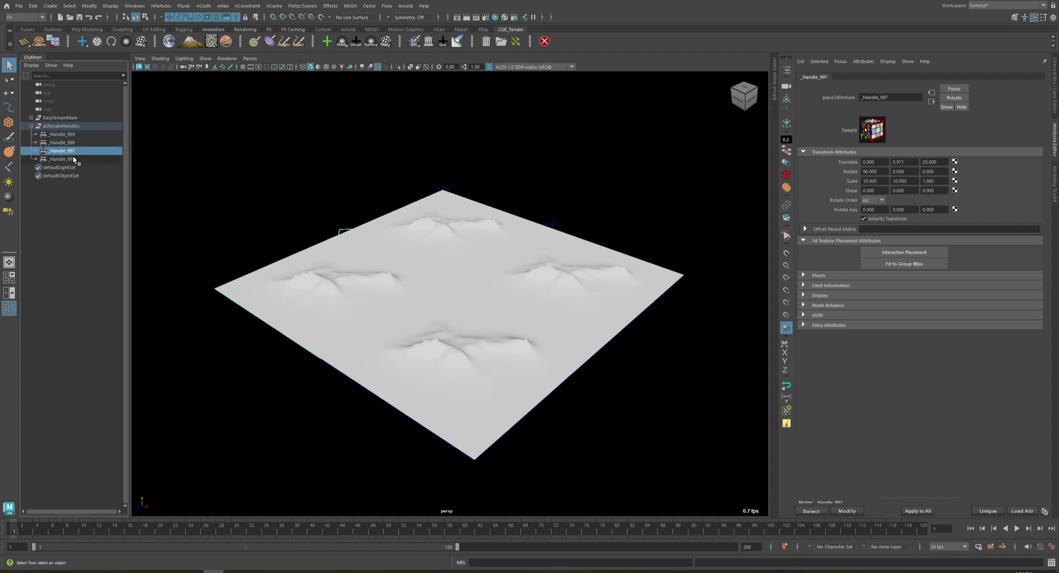
click(81, 137)
key(w)
drag(453, 249, 445, 293)
key(ctrl+z)
key(r)
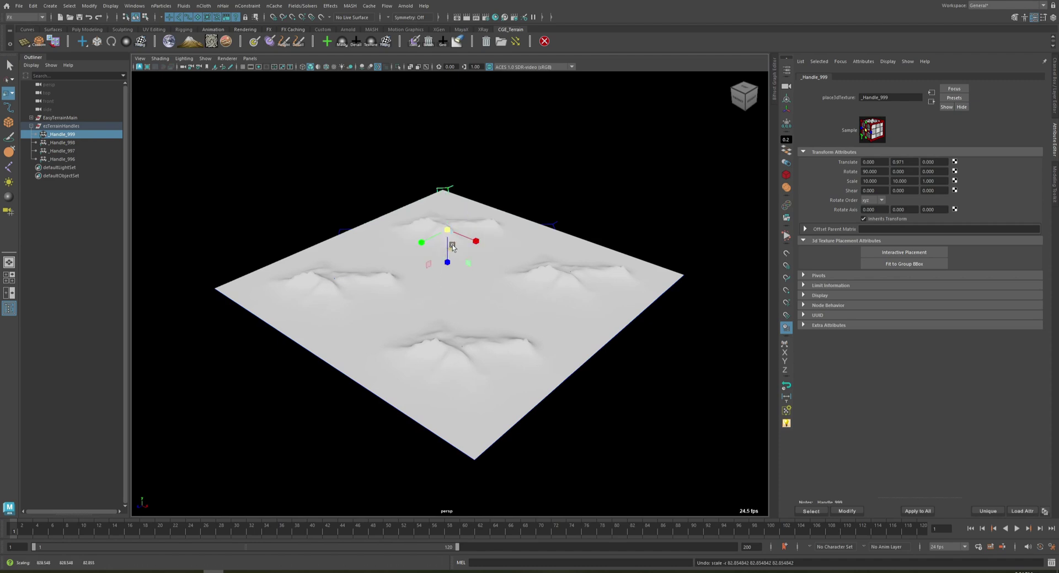
drag(453, 245, 513, 385)
key(w)
key(r)
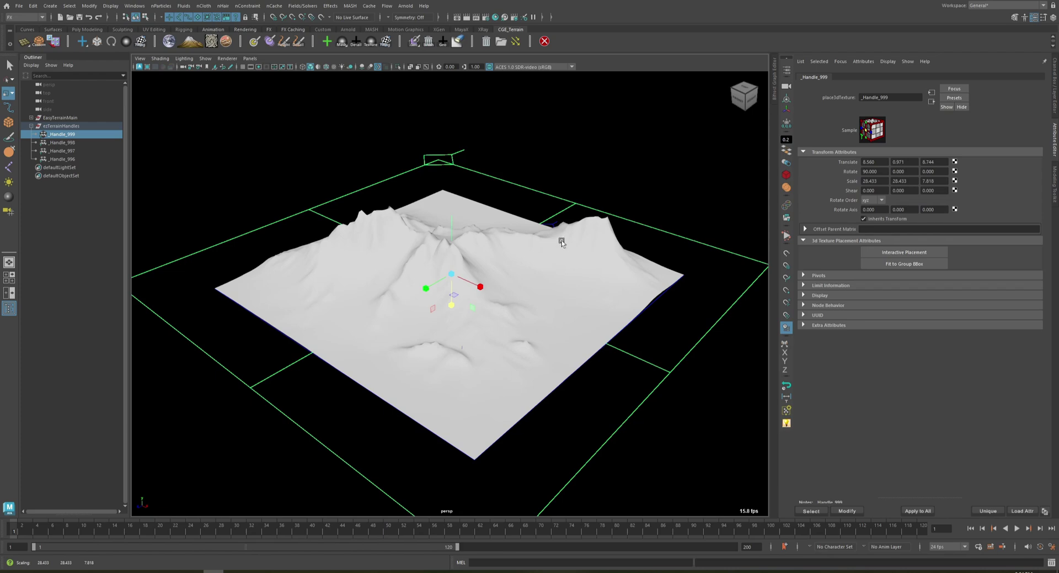
Scale _Handle_998 to about 29.1, 29.1, 5.6 and move it to about X 2.5, Z 0.2 so it overlaps the first mountain.
click(553, 224)
key(w)
drag(578, 299, 477, 299)
key(r)
drag(446, 259, 444, 260)
key(ctrl+a)
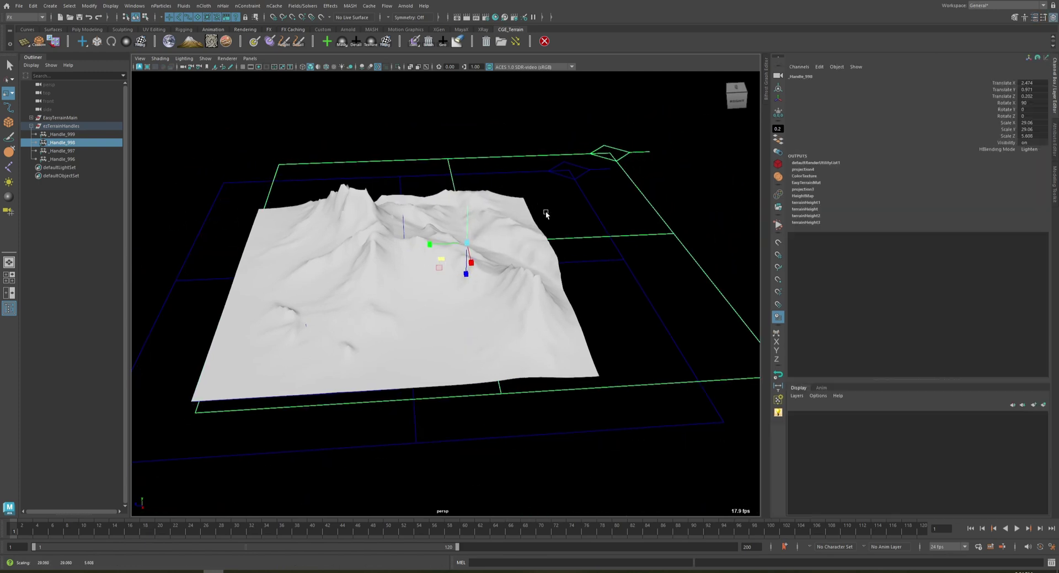
key(w)
alt+middle_drag(505, 213, 523, 218)
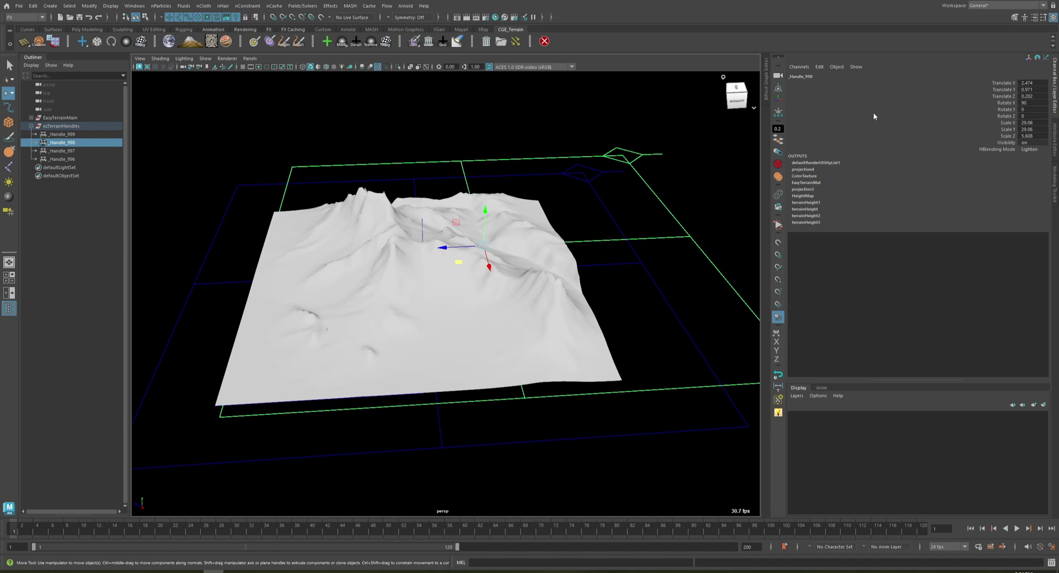
Try the Add and Over height blending modes on _Handle_998 and set it back to Lighten.
drag(763, 124, 813, 126)
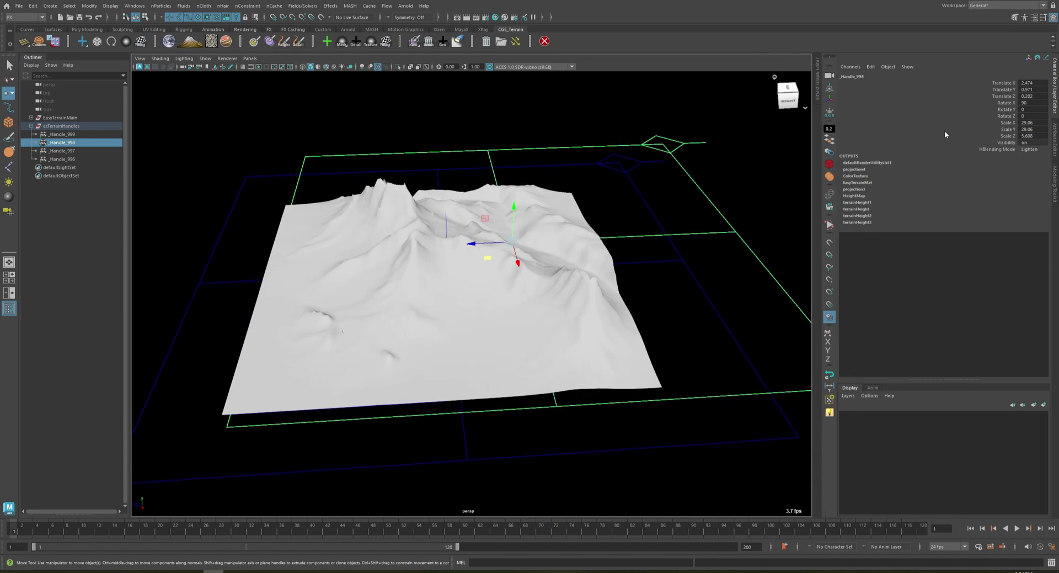
click(1006, 149)
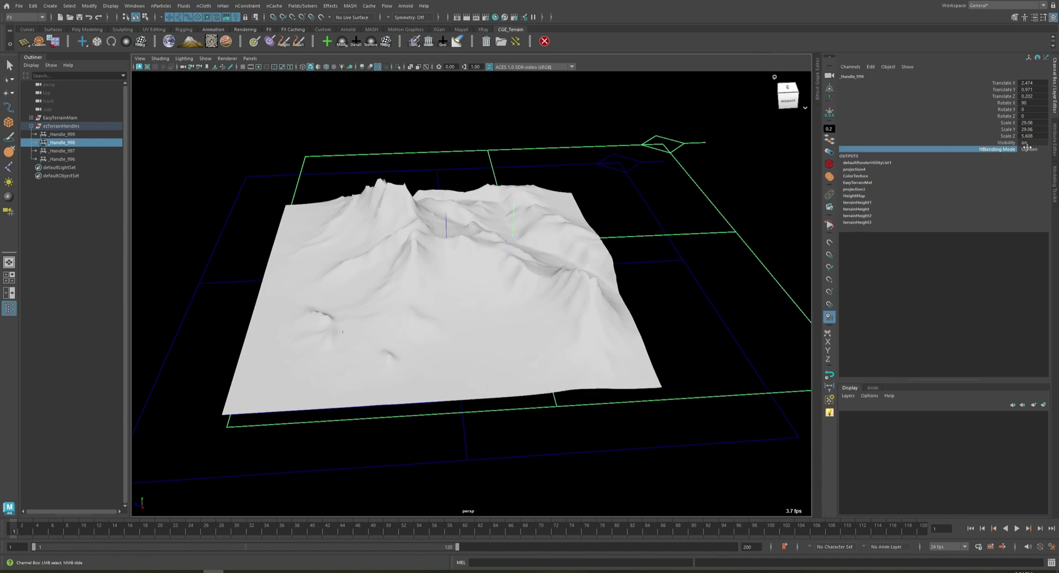
click(1028, 149)
click(1023, 191)
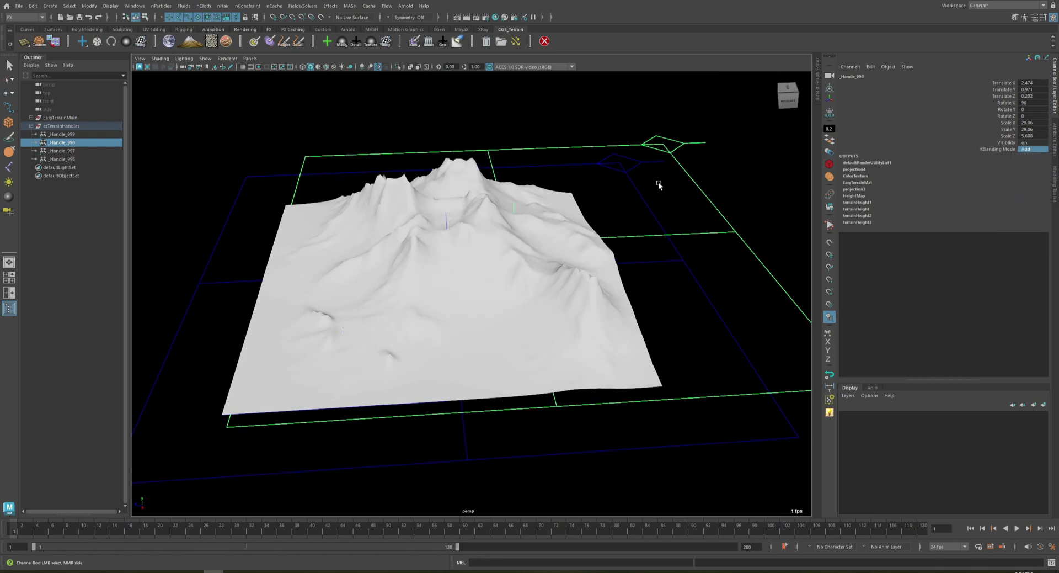
click(1029, 149)
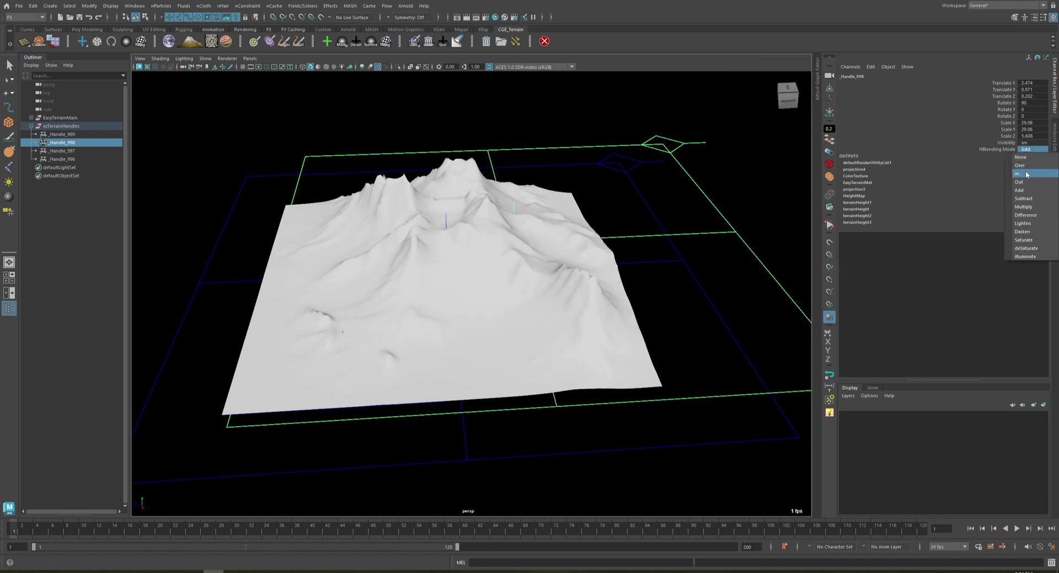
click(1023, 172)
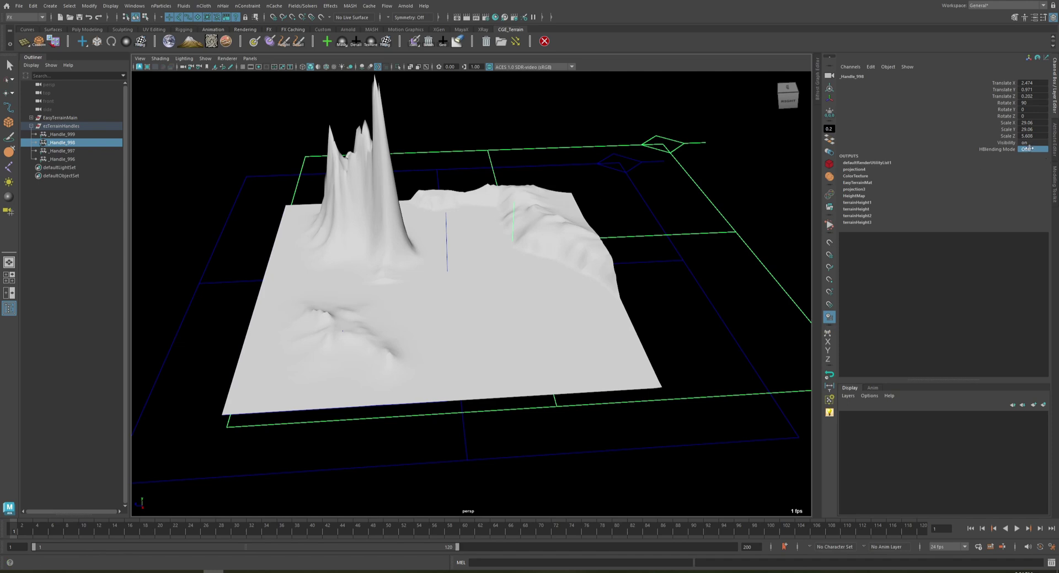
click(1030, 149)
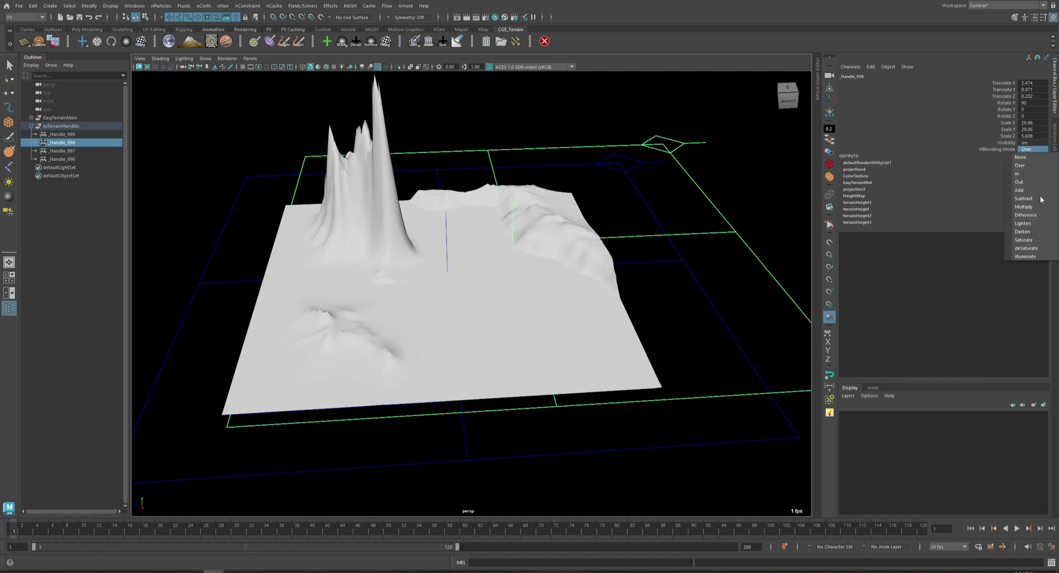
click(1024, 223)
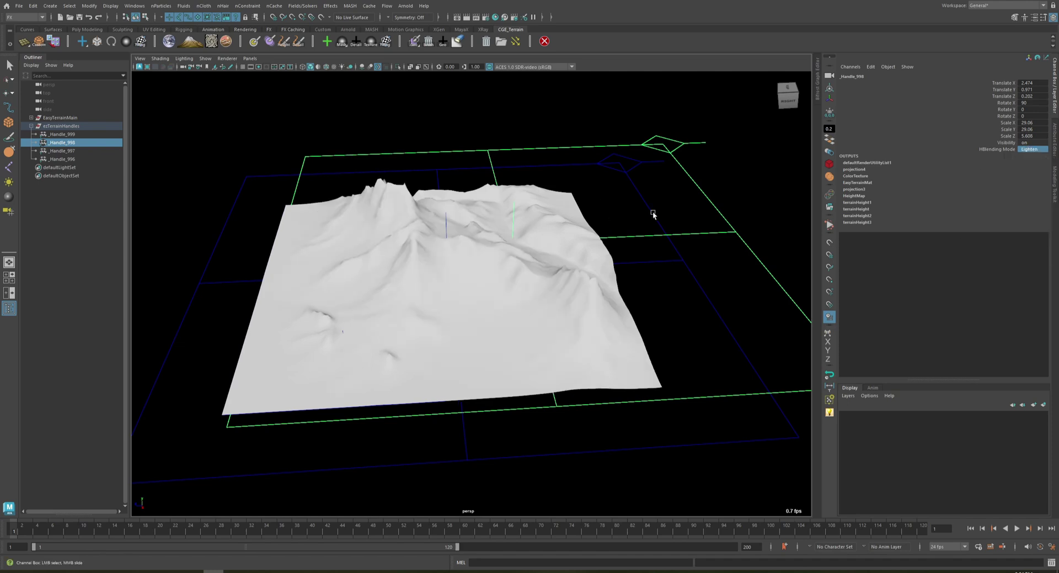
Undo the scaling and moving of _Handle_998 and _Handle_999.
key(w)
click(632, 175)
key(ctrl+z)
key(ctrl+z)
key(ctrl+z)
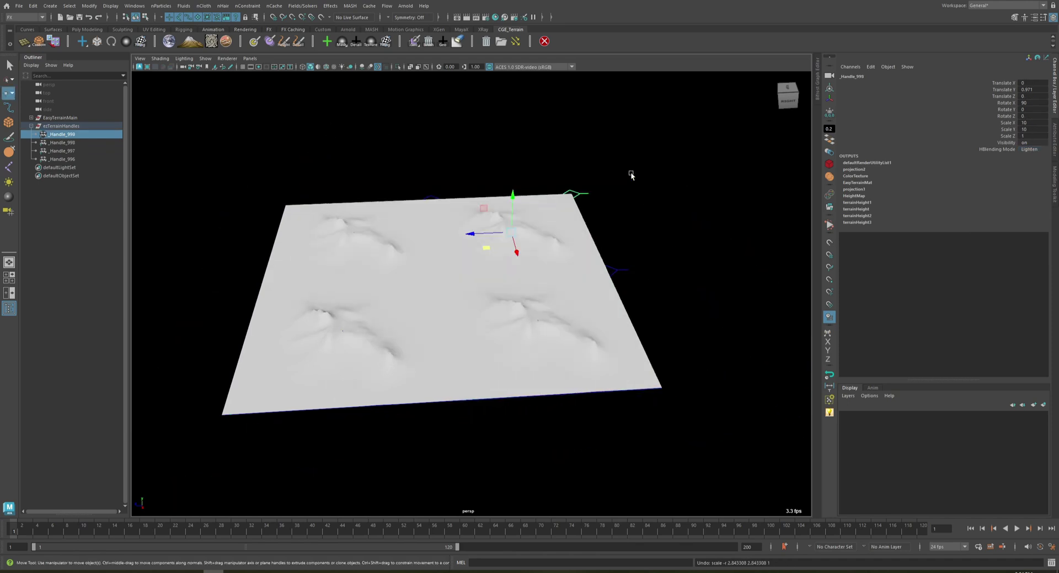
alt+drag(492, 213, 546, 212)
key(ctrl+z)
key(ctrl+z)
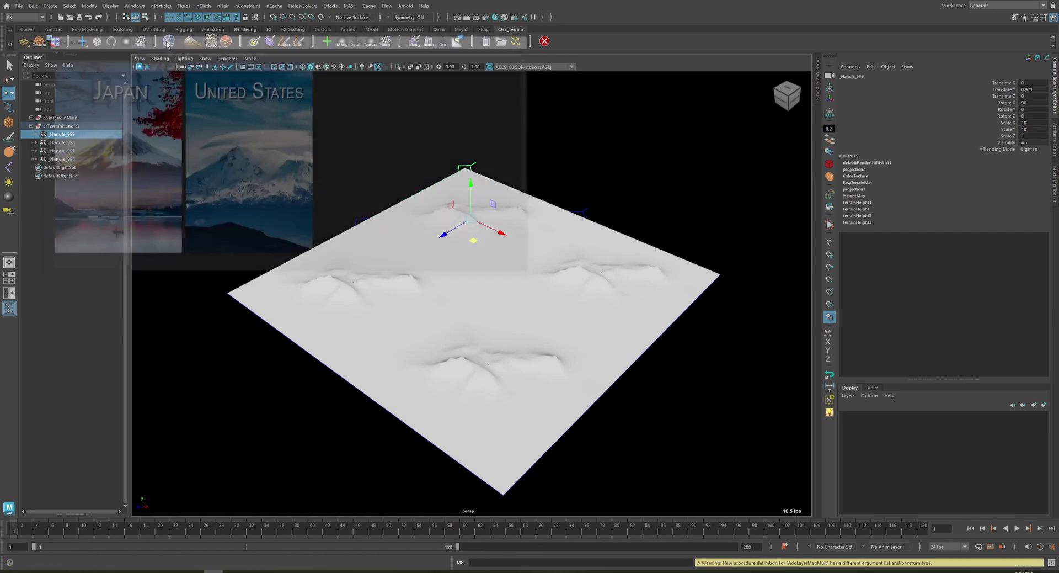
Apply a realistic mountain chain height map from the generated library to _Handle_999.
mouse_move(194, 45)
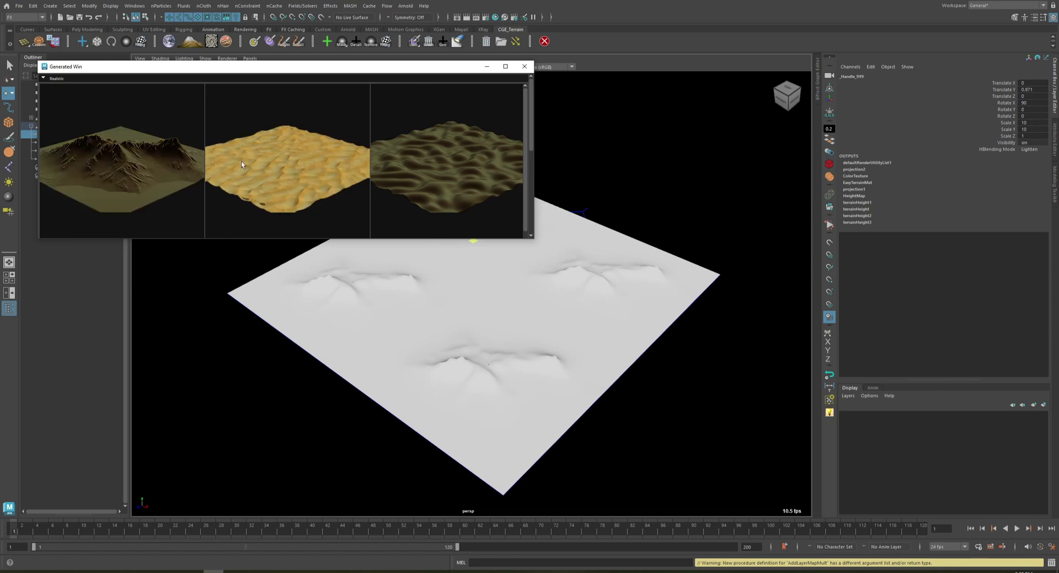
click(152, 161)
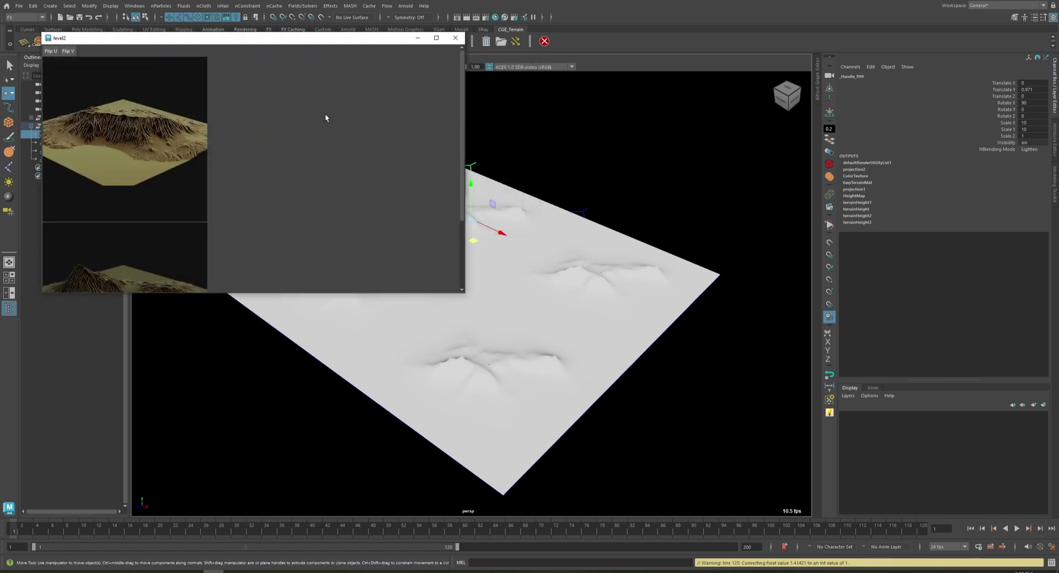
click(456, 39)
drag(267, 105, 231, 108)
scroll(168, 163, down, 3)
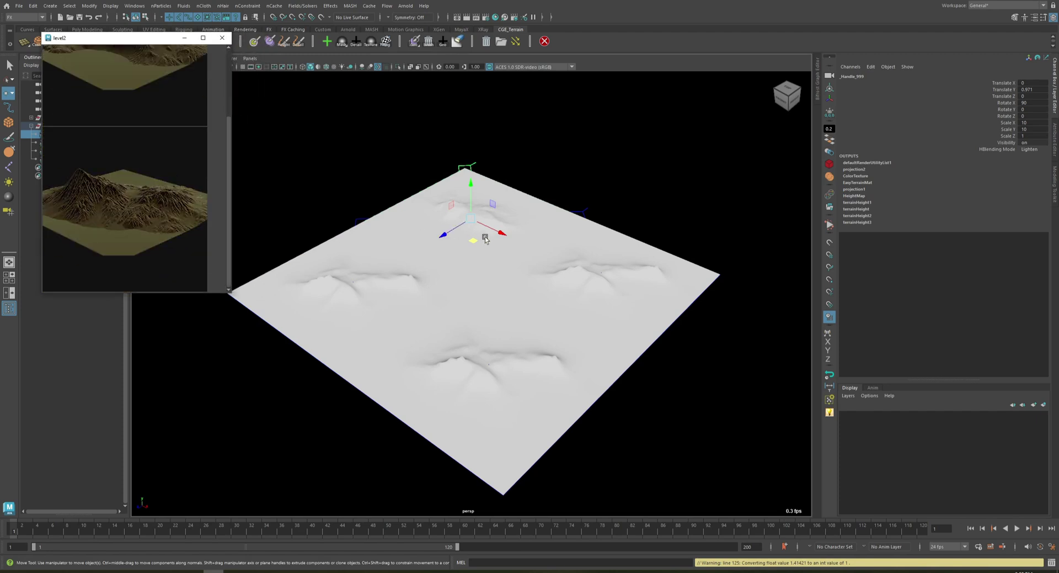
Scale _Handle_999 to about 37.7 in X and Y and enlarge its Z scale to raise the mountain chain.
key(r)
drag(474, 243, 493, 299)
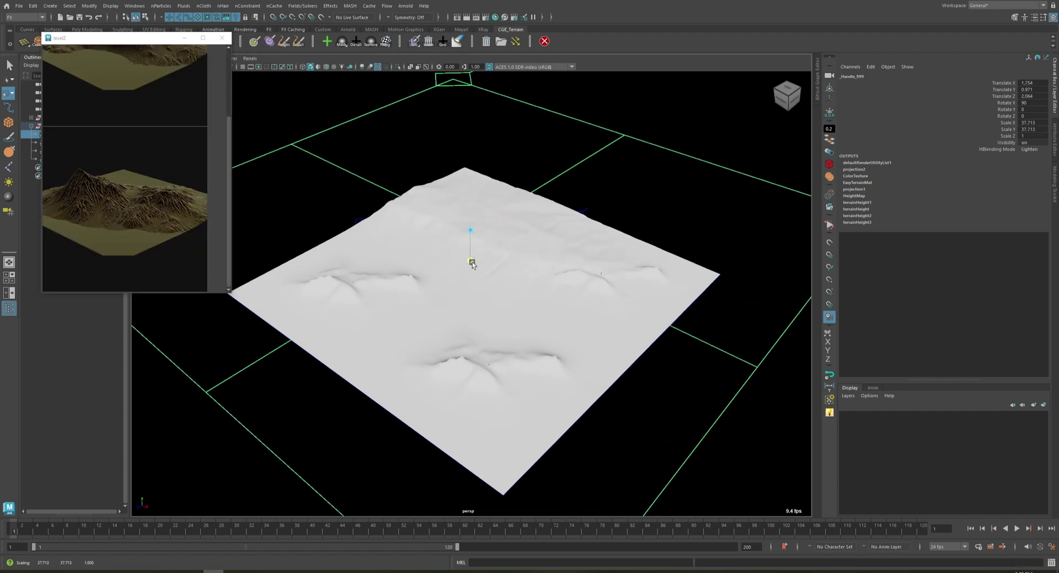
drag(472, 261, 442, 340)
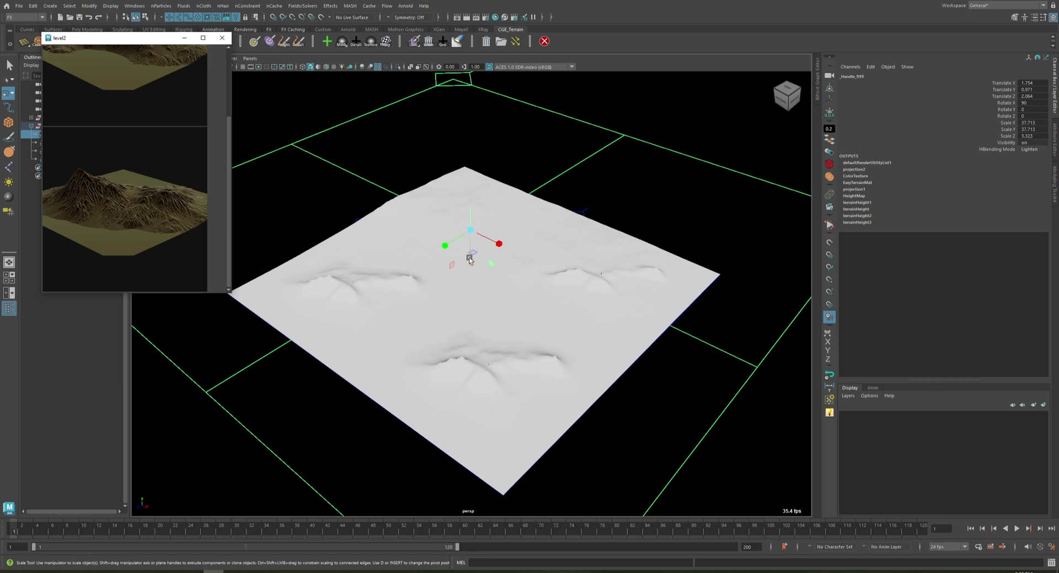
drag(470, 259, 548, 373)
Undo the scaling, move and mountain chain map on _Handle_999, and close the map library window.
key(ctrl+z)
key(ctrl+z)
key(ctrl+z)
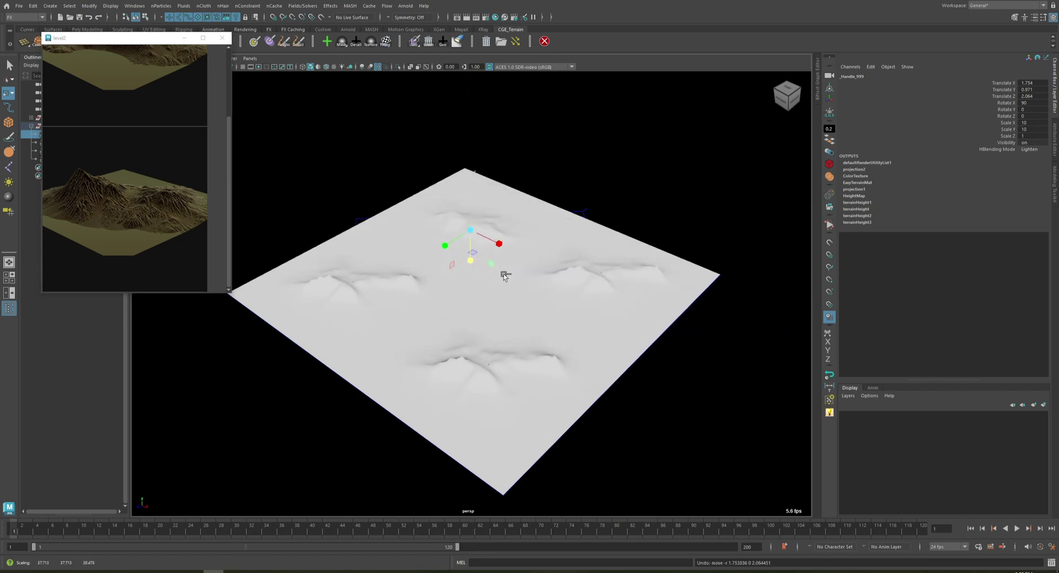
click(221, 38)
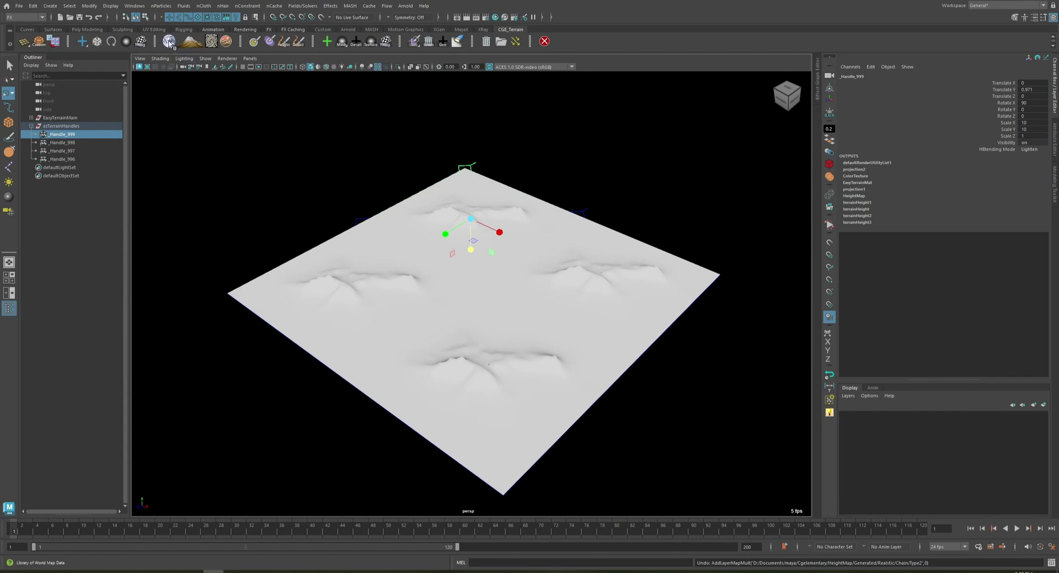
Try to select the terrain handles together at the tile corners in the viewport.
alt+drag(465, 237, 464, 182)
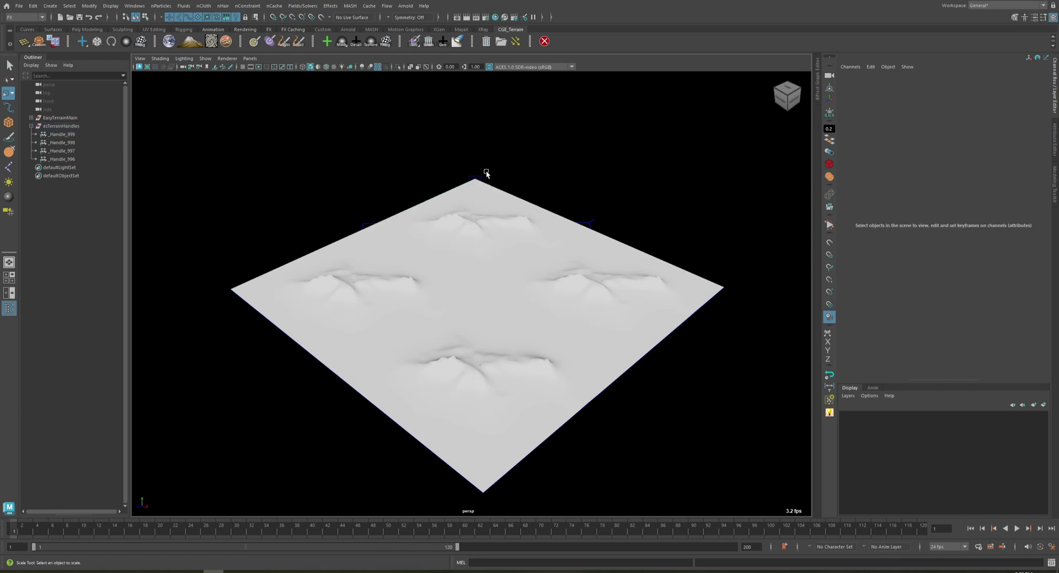
shift+click(590, 222)
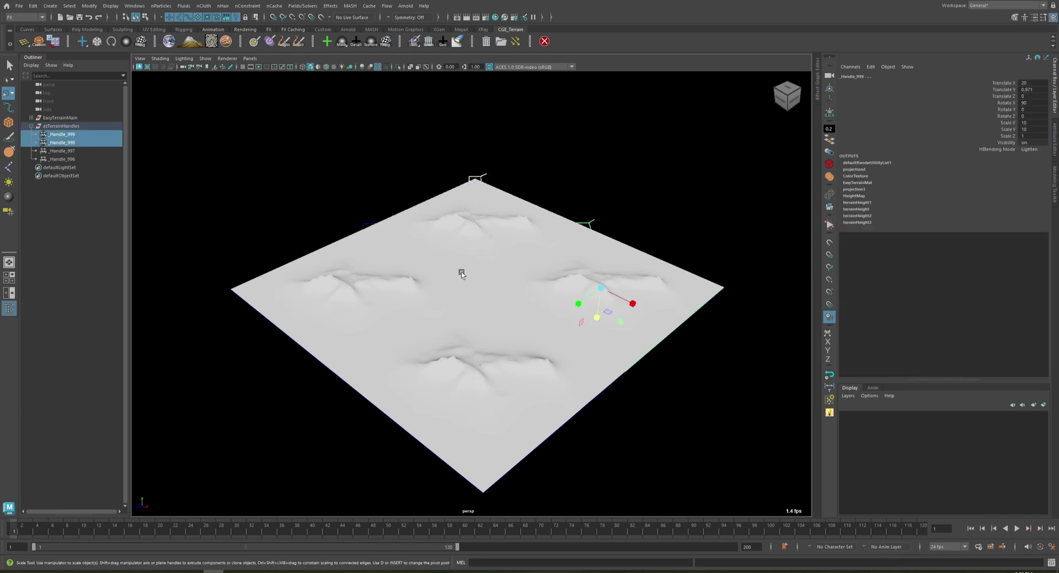
shift+click(368, 226)
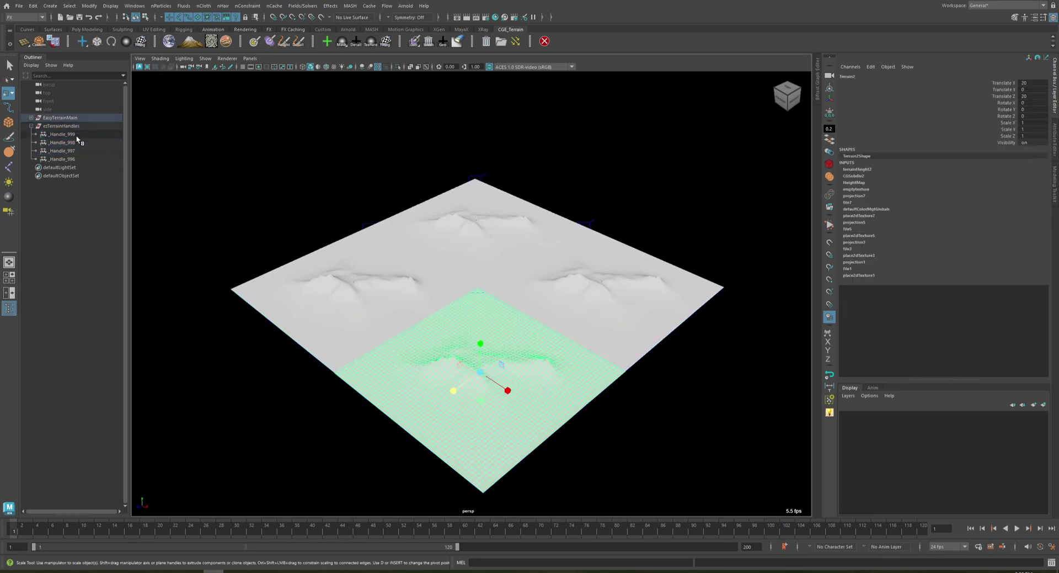
Select the four terrain tiles together in the viewport.
click(459, 222)
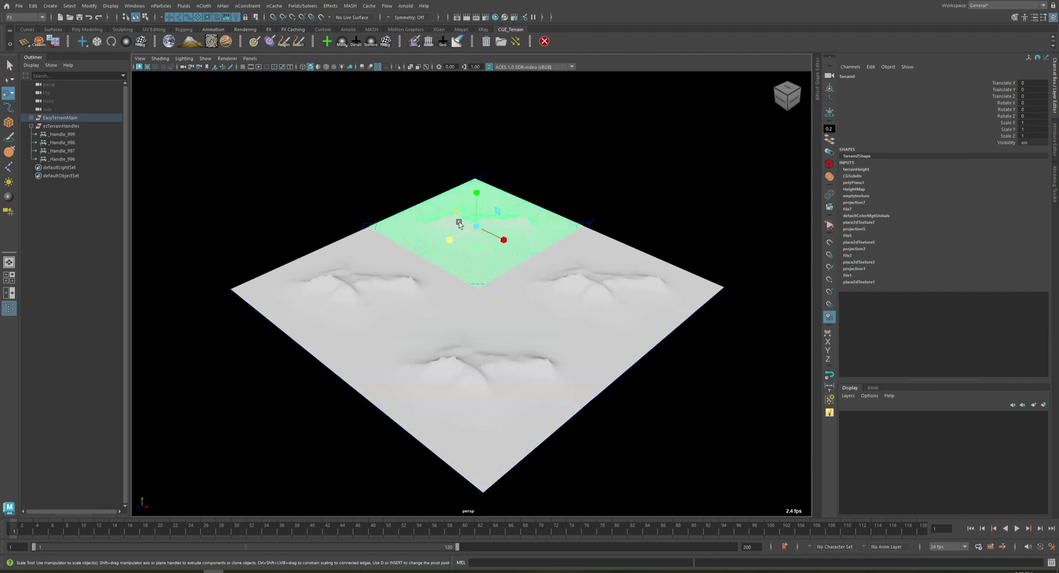
click(483, 174)
click(569, 294)
click(376, 287)
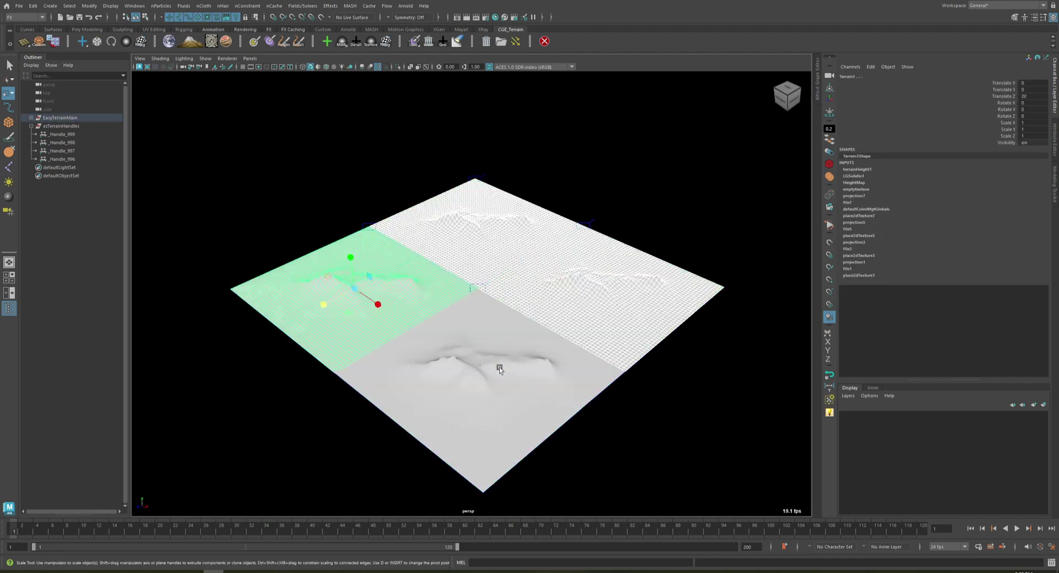
click(503, 415)
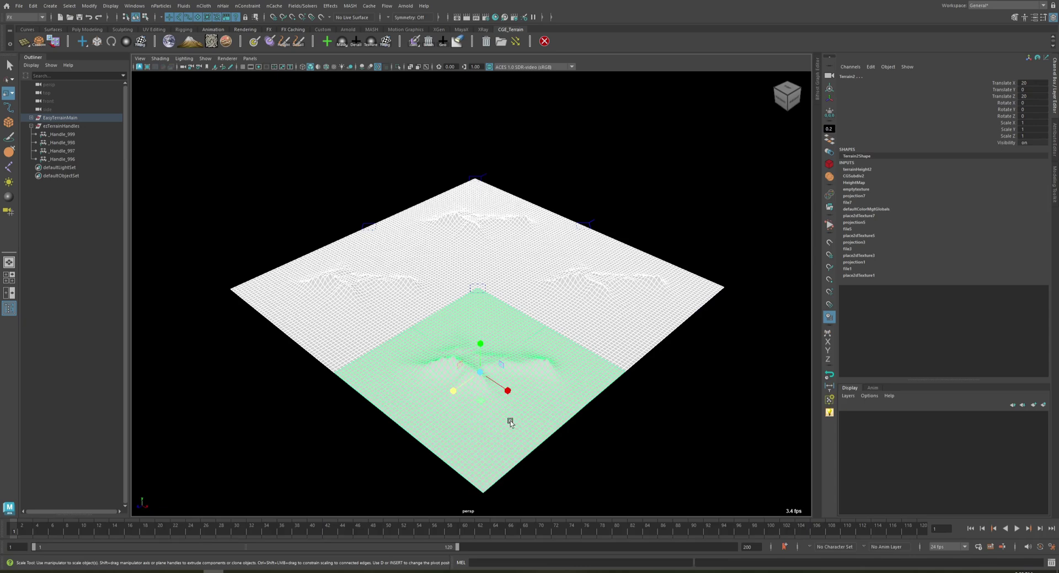
Select all four terrain handles together, from _Handle_999 to _Handle_996.
click(72, 134)
click(71, 144)
click(72, 152)
click(72, 159)
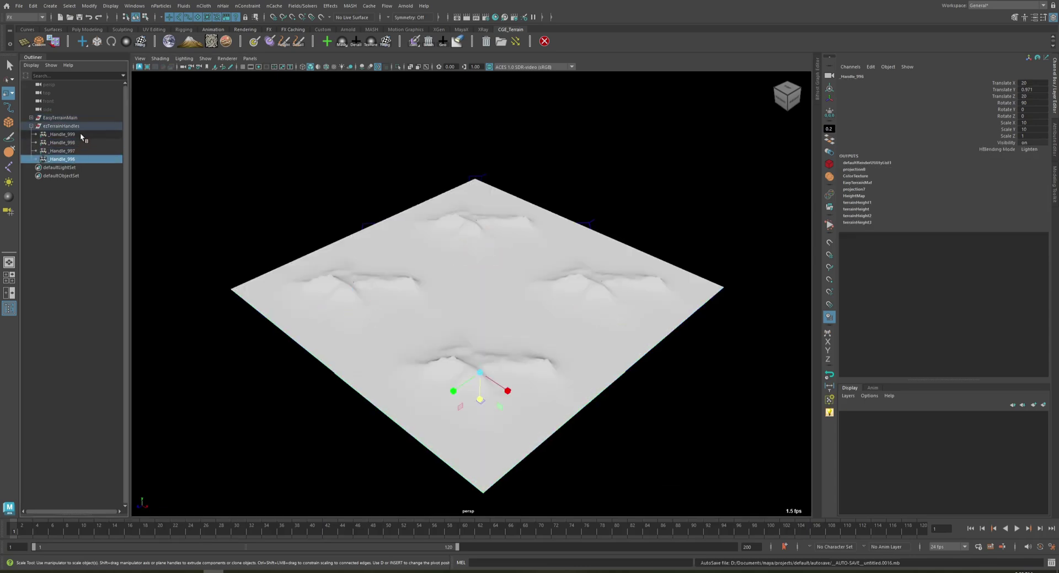
click(81, 135)
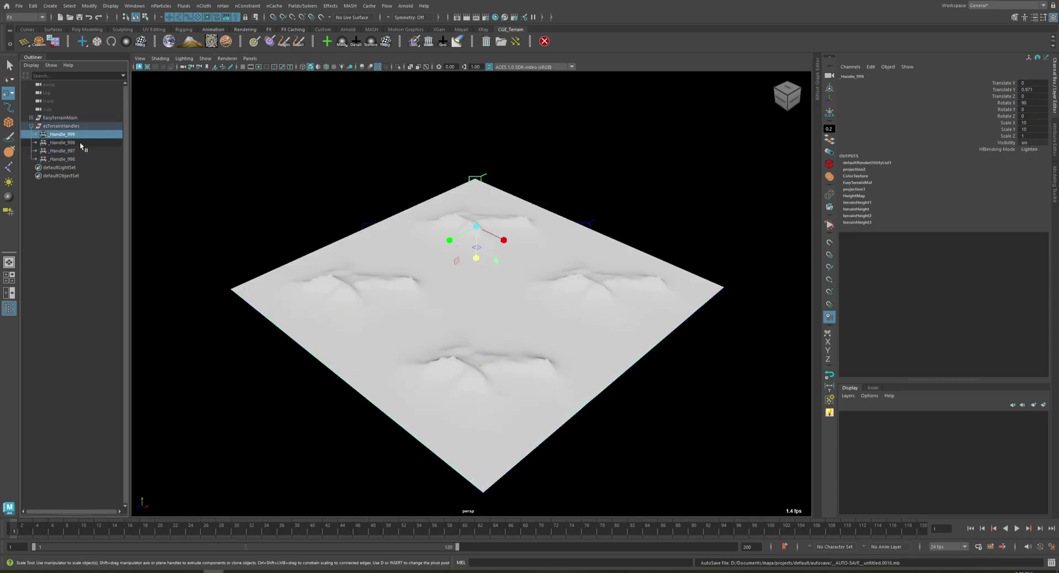
shift+click(79, 142)
shift+click(80, 152)
click(81, 157)
Apply a United States height map from the Arizona collection of the world map library to the four handles.
click(169, 41)
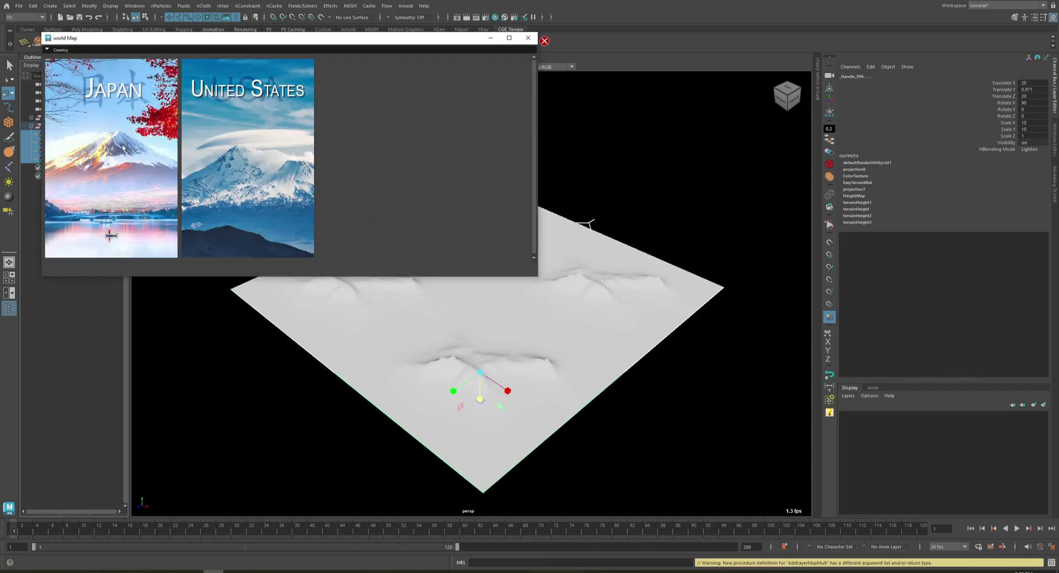
click(252, 171)
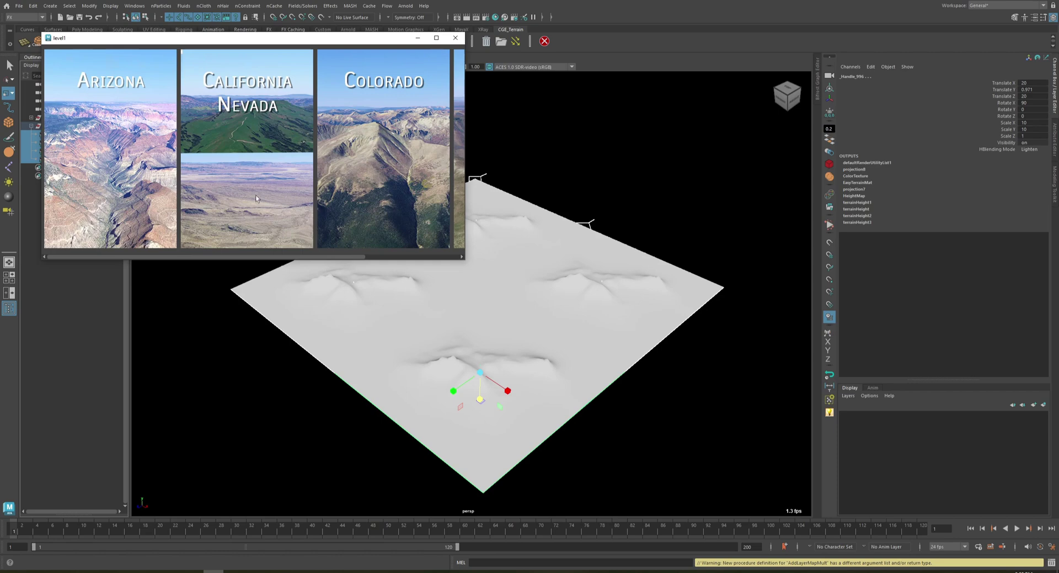
click(175, 172)
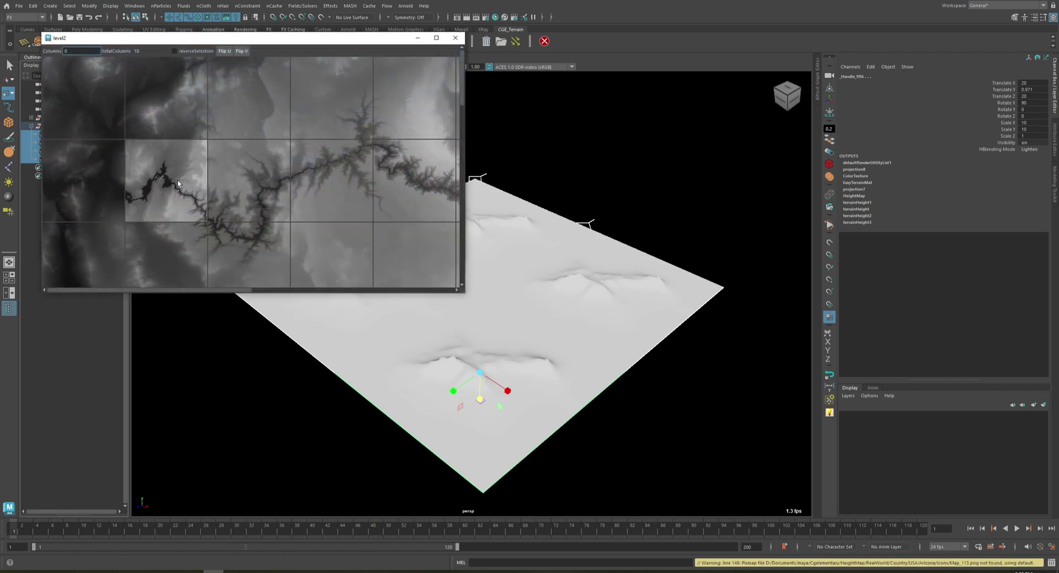
click(231, 177)
alt+middle_drag(527, 302, 588, 314)
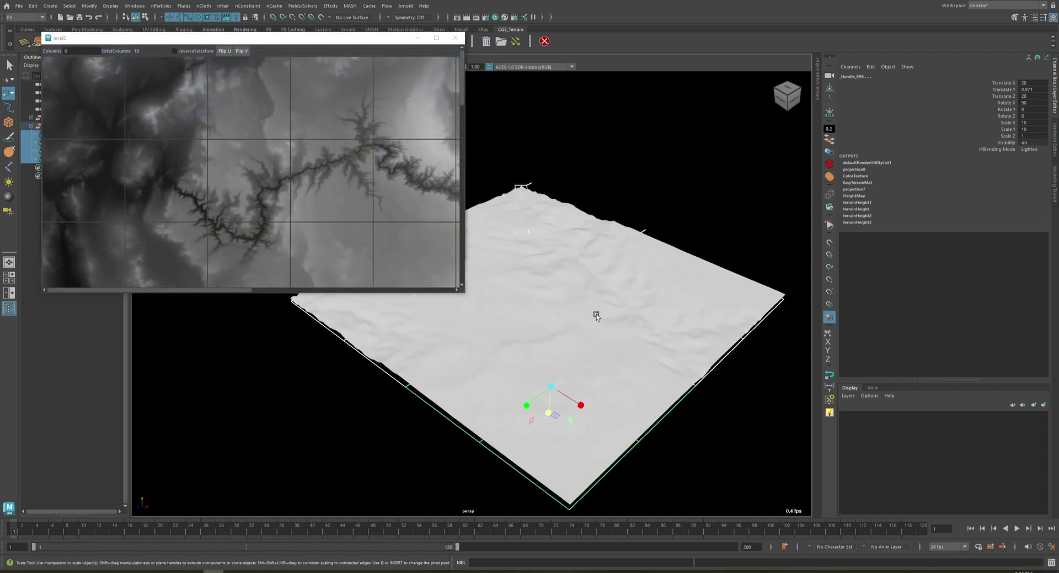
Scale the four handles to about 6.742 in Z, flip the map in V, and close the map library windows.
drag(554, 404, 618, 345)
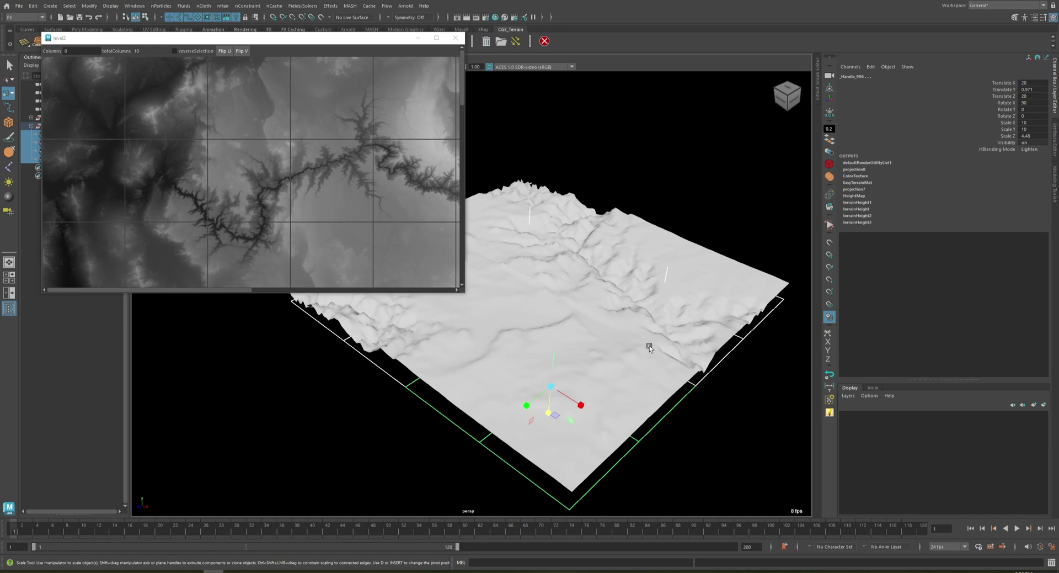
click(240, 51)
middle_drag(563, 379, 606, 359)
alt+drag(522, 342, 495, 346)
scroll(494, 348, up, 2)
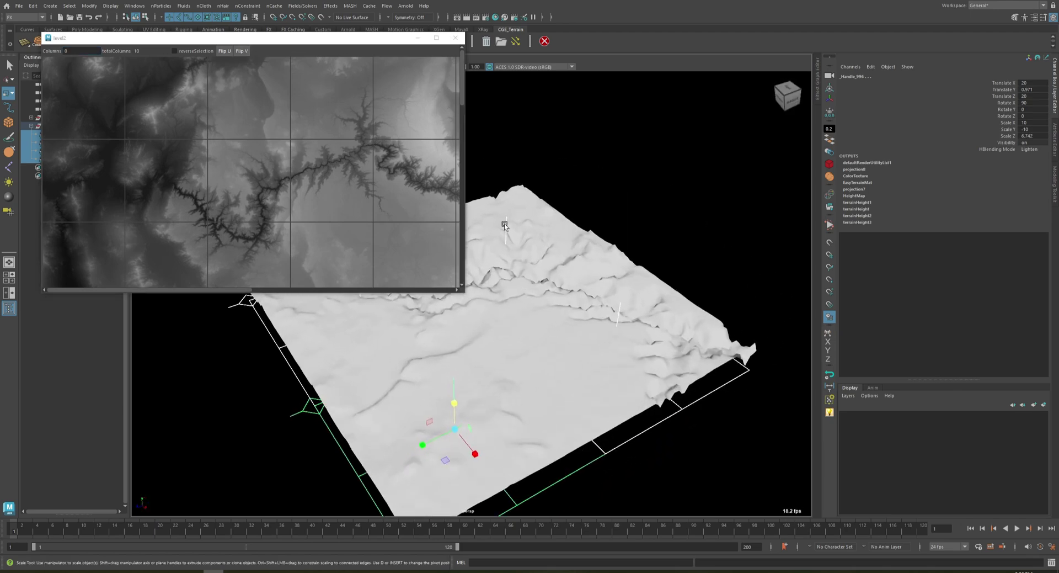
click(456, 38)
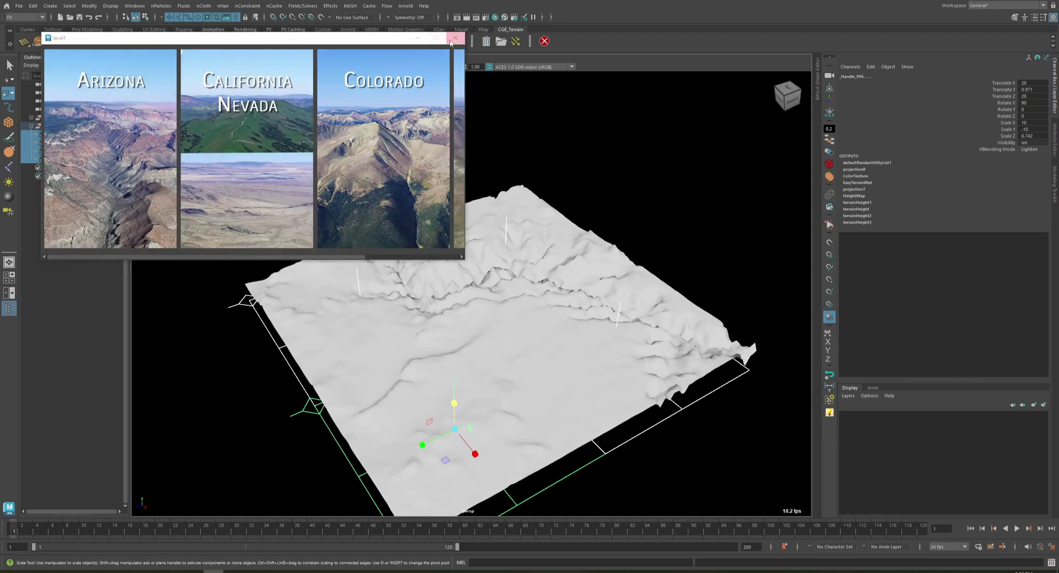
click(453, 40)
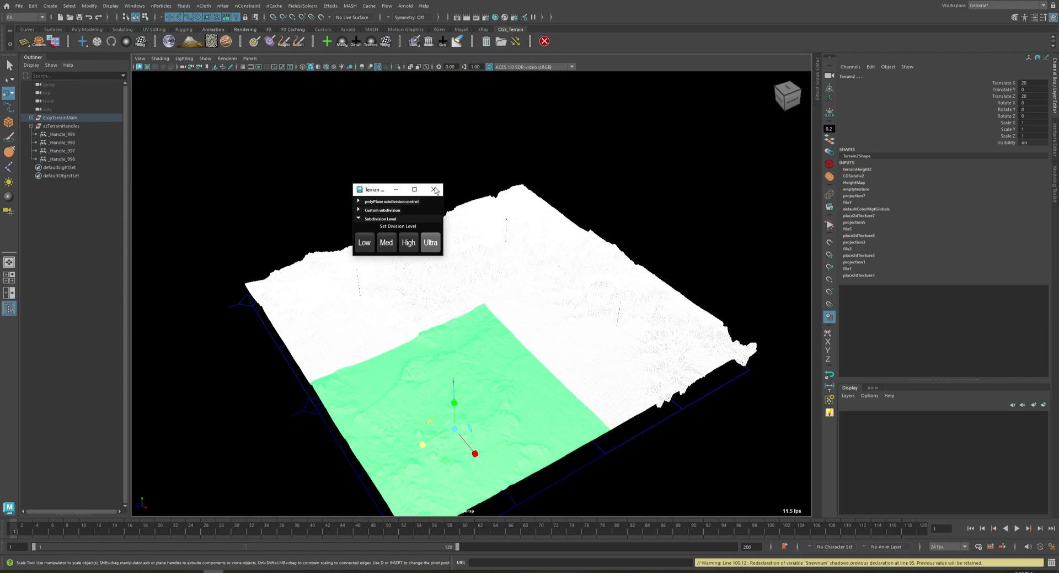
Set the terrain tiles' subdivision level to Ultra, close the subdivision window and deselect the tiles.
click(435, 190)
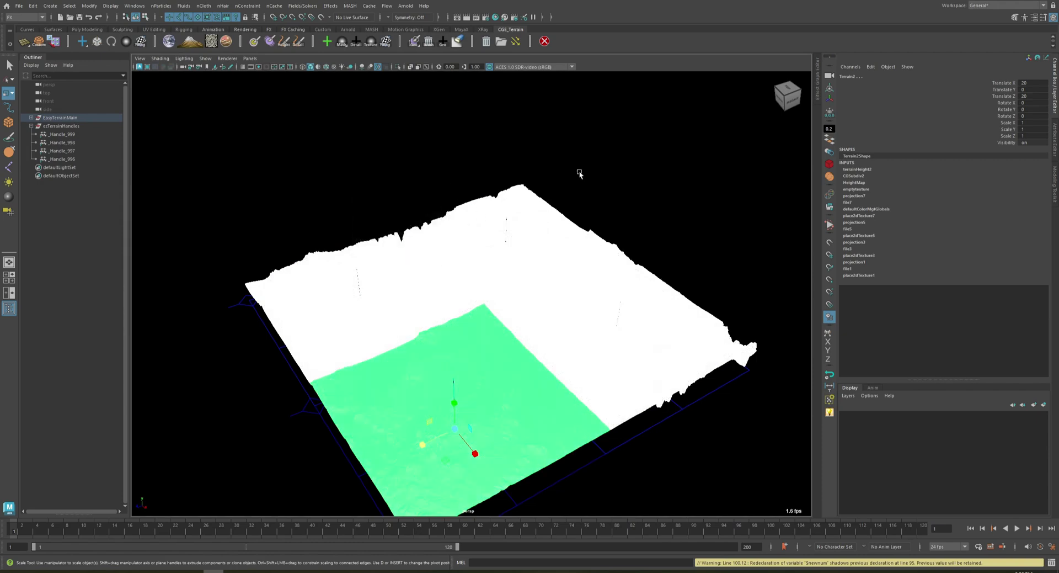
click(579, 170)
alt+drag(579, 292, 418, 238)
Reselect the four terrain handles and open the United States Arizona height maps in the world map library.
drag(80, 135, 76, 160)
click(166, 44)
click(248, 152)
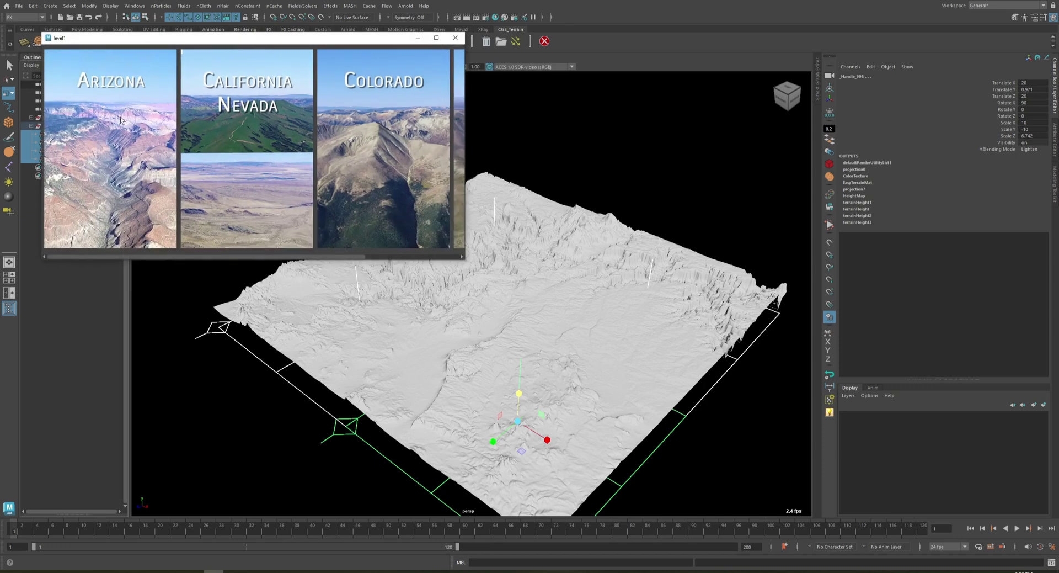
click(132, 119)
Try different Arizona height maps on the four handles and inspect the terrain from several angles.
scroll(347, 170, down, 1)
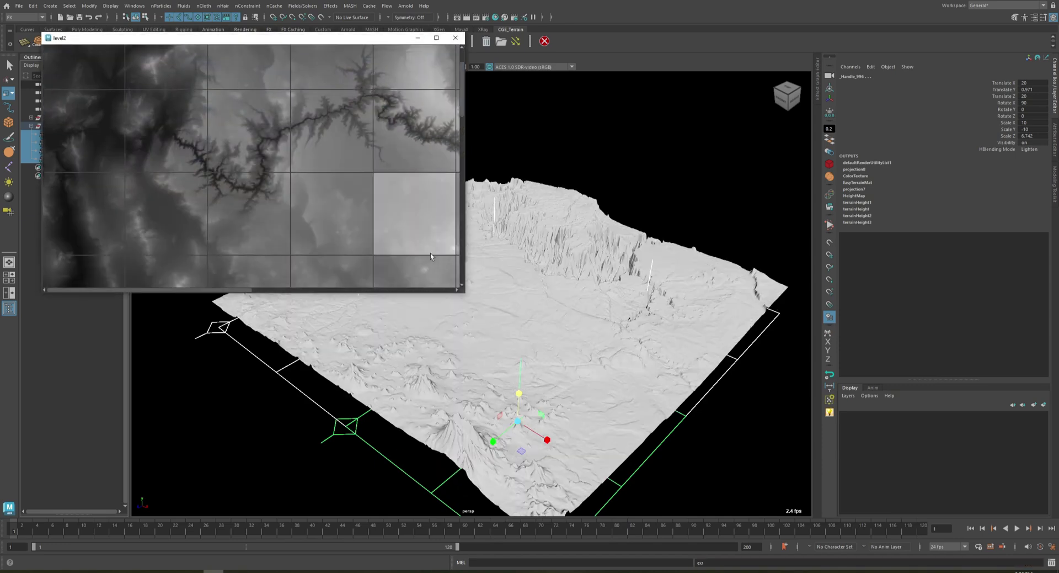
alt+drag(551, 235, 558, 358)
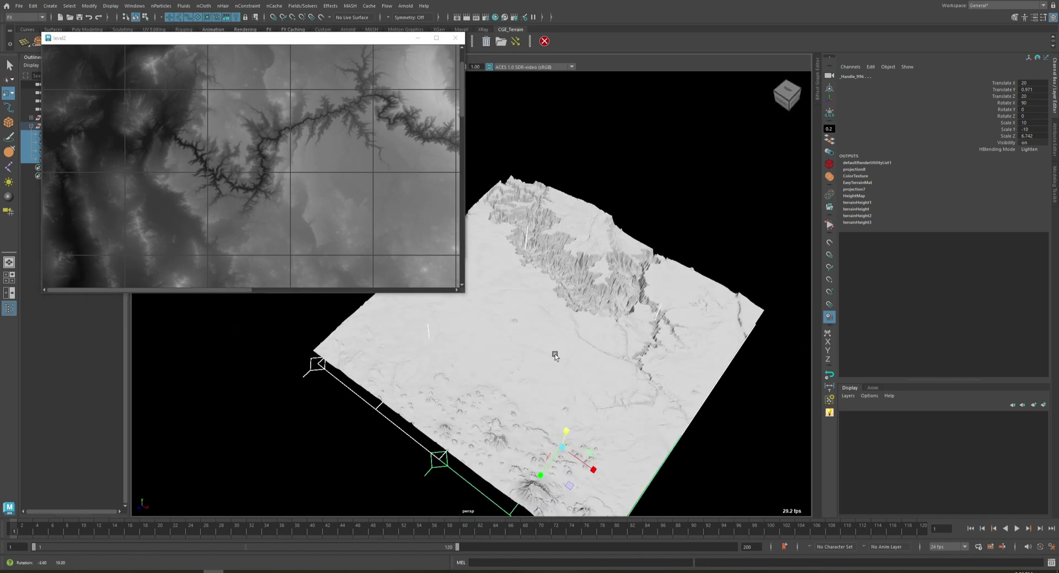
scroll(300, 168, up, 1)
click(86, 105)
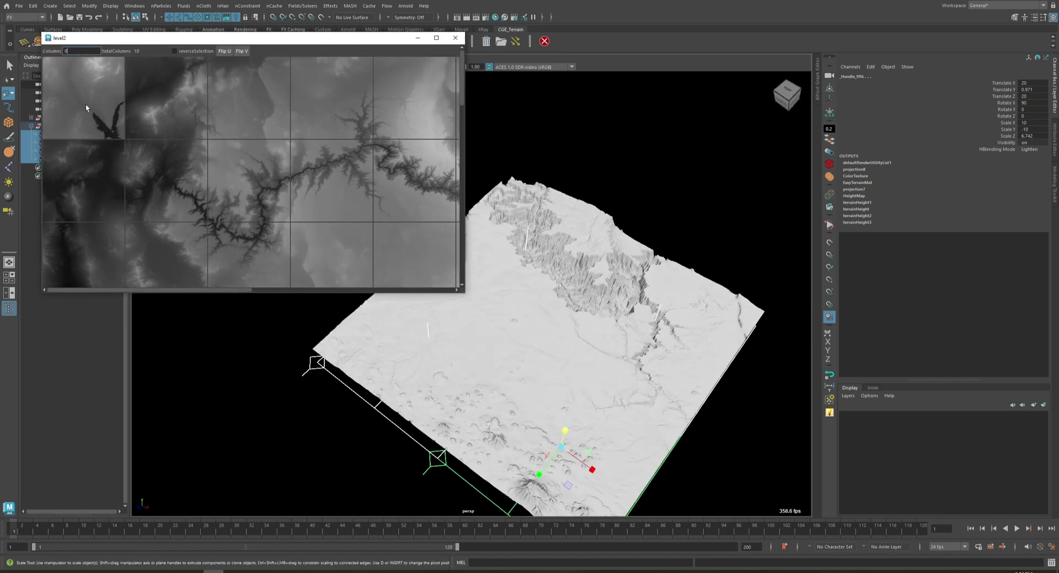
click(376, 265)
alt+middle_drag(531, 352, 518, 347)
alt+drag(518, 348, 640, 330)
alt+middle_drag(640, 330, 570, 344)
alt+drag(571, 344, 442, 364)
alt+middle_drag(441, 365, 472, 374)
Apply the Arizona canyon height map to the four handles, close the map library windows and deselect the handles.
click(270, 171)
click(455, 38)
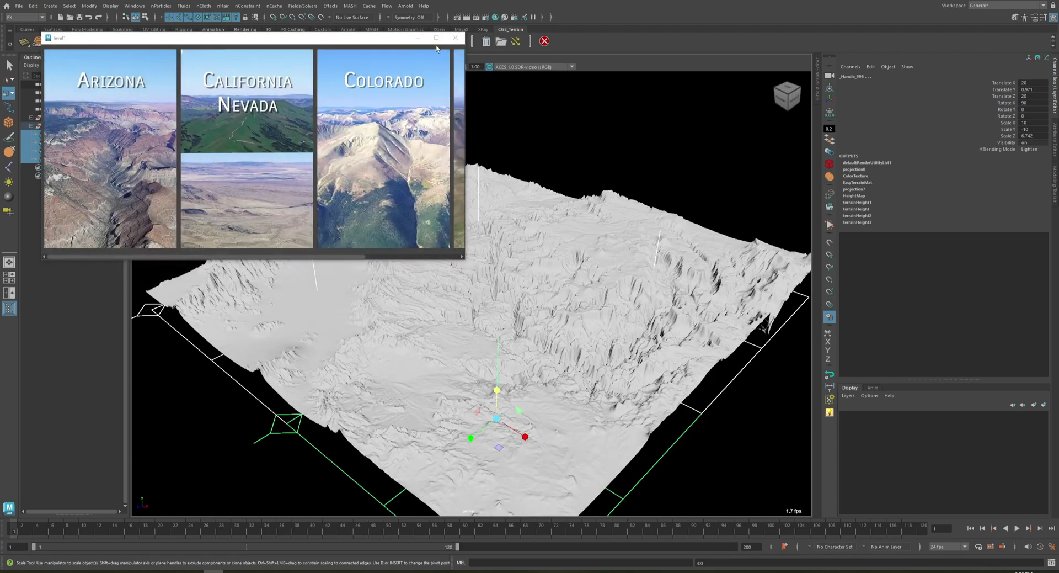
click(455, 37)
alt+middle_drag(534, 153, 507, 148)
alt+drag(508, 148, 518, 138)
click(514, 120)
Create an Arnold physical sky light in the scene.
click(403, 8)
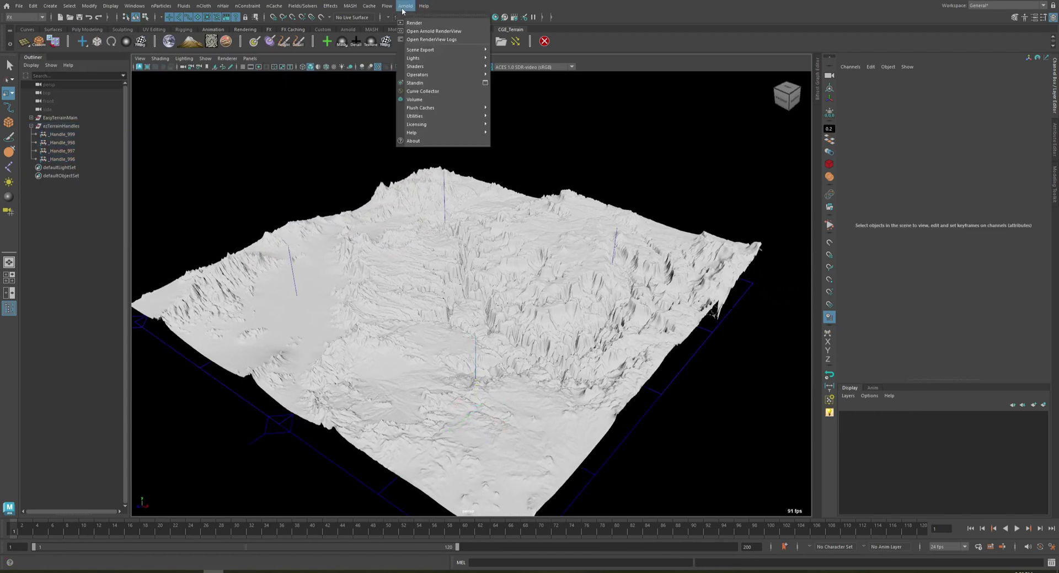
mouse_move(415, 58)
click(548, 99)
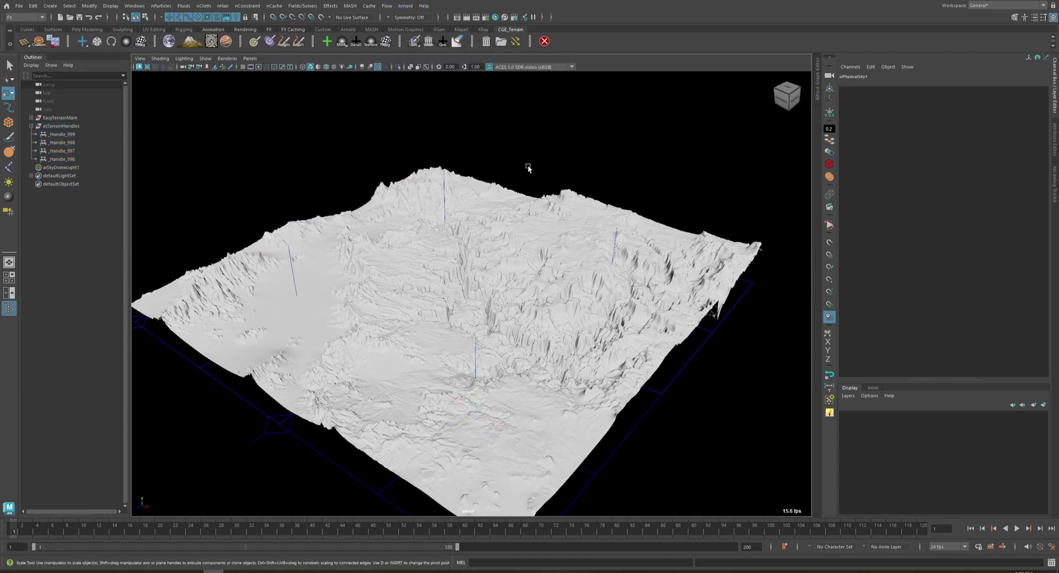
alt+drag(528, 167, 473, 165)
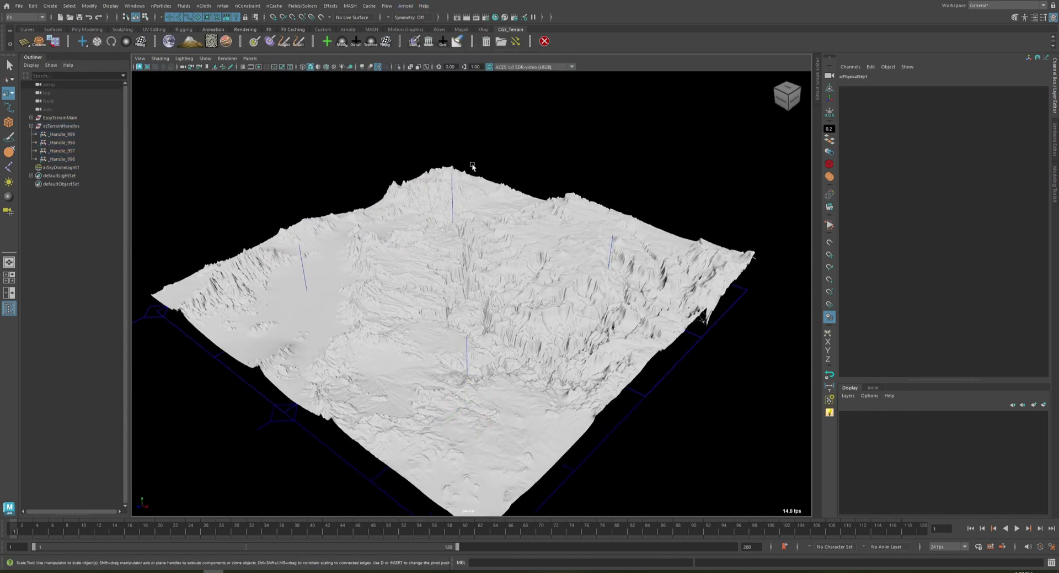
Open the Arnold RenderView and dock it beside the perspective viewport.
click(406, 5)
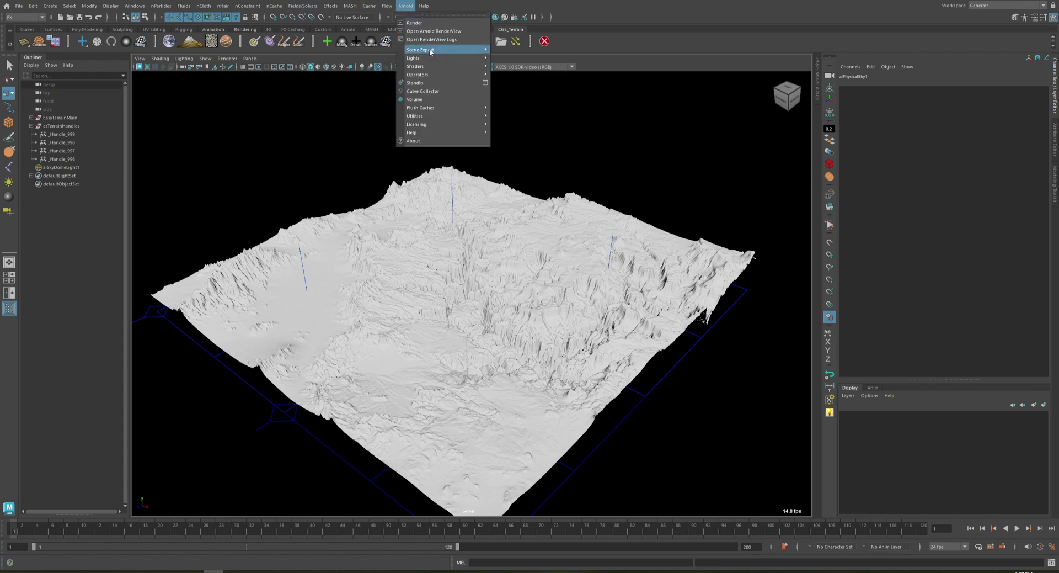
click(432, 29)
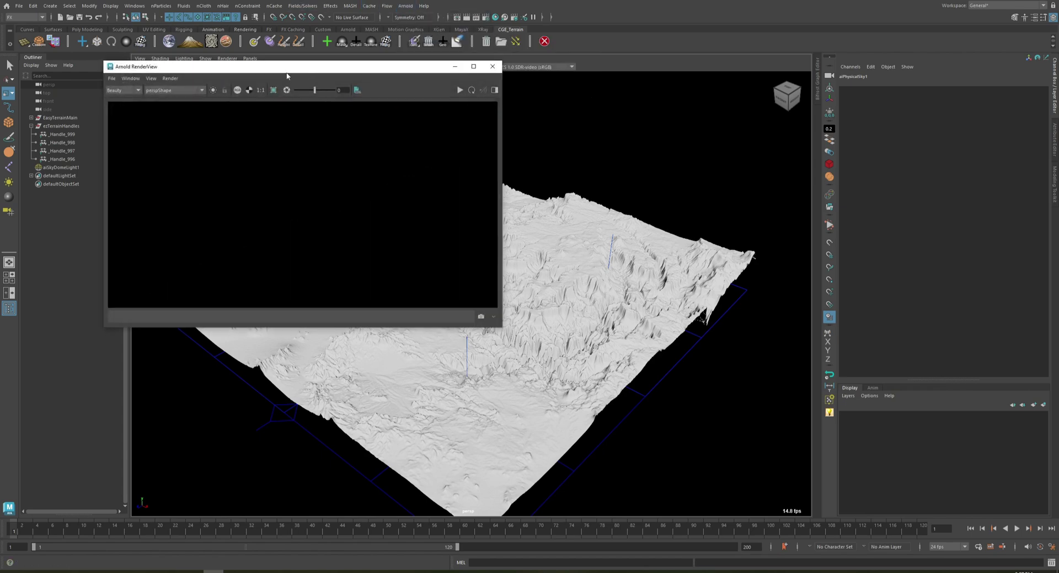
drag(282, 73, 134, 104)
drag(128, 104, 133, 102)
click(532, 91)
drag(528, 93, 440, 94)
Try rendering the terrain with Arnold directly in the perspective viewport.
click(452, 66)
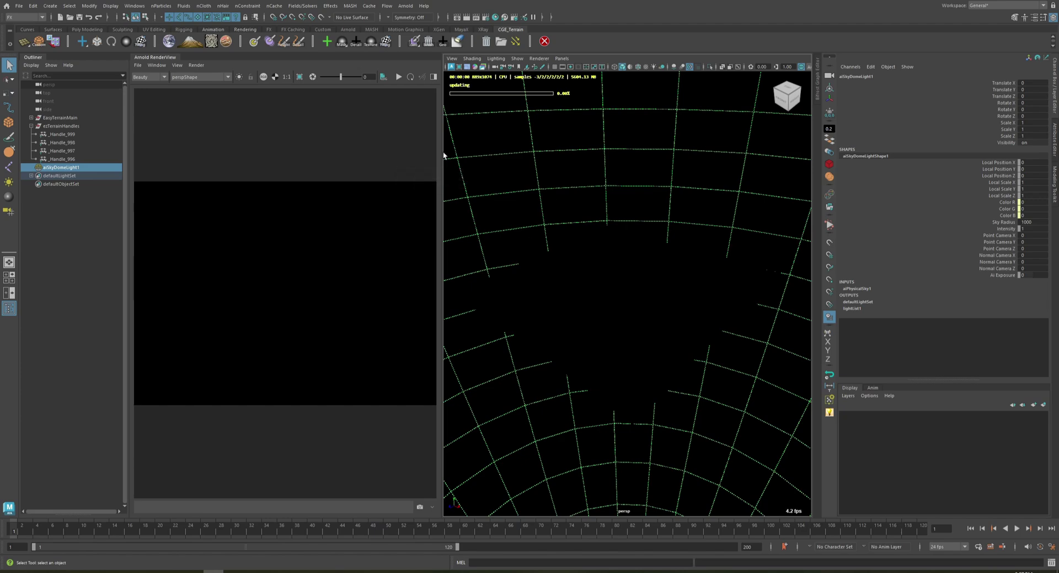
click(520, 151)
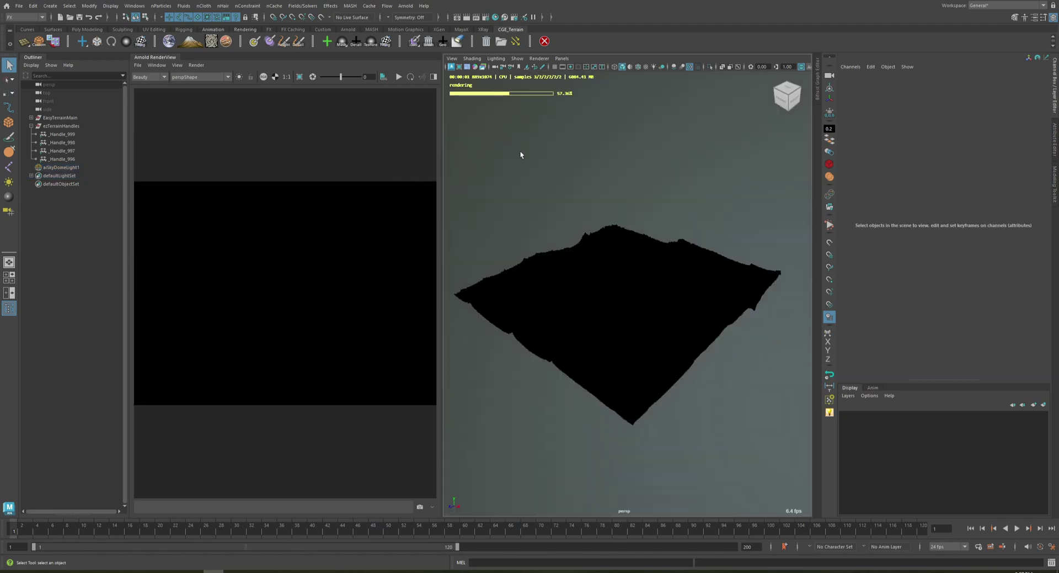
click(452, 67)
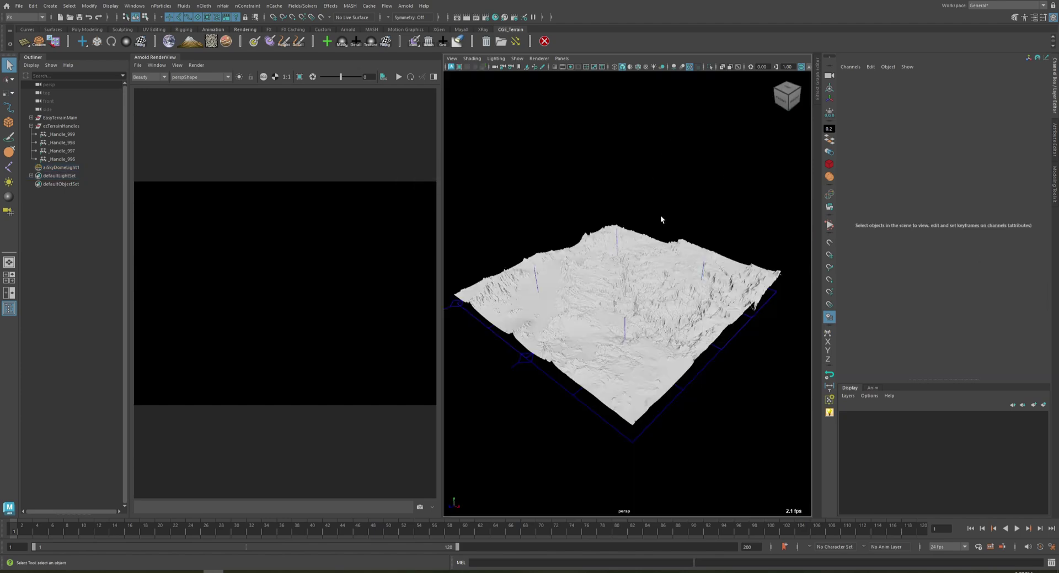
click(451, 67)
click(731, 338)
key(w)
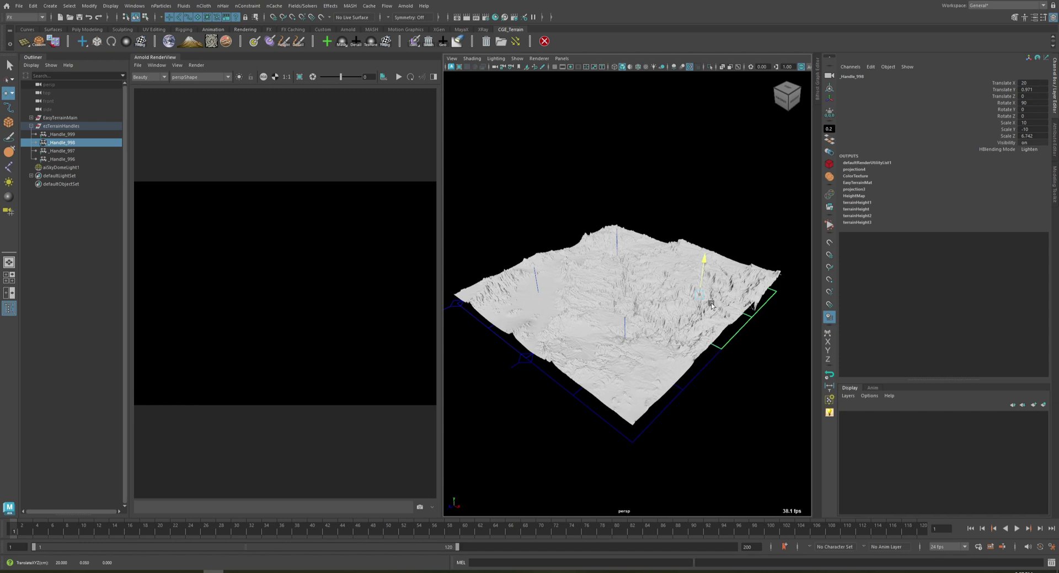
key(ctrl+z)
Start the live render in the Arnold RenderView and collapse the Outliner to widen the workspace.
click(398, 77)
click(37, 59)
alt+drag(461, 269, 509, 262)
Turn on textured display in the perspective viewport and leave the terrain deselected.
click(555, 219)
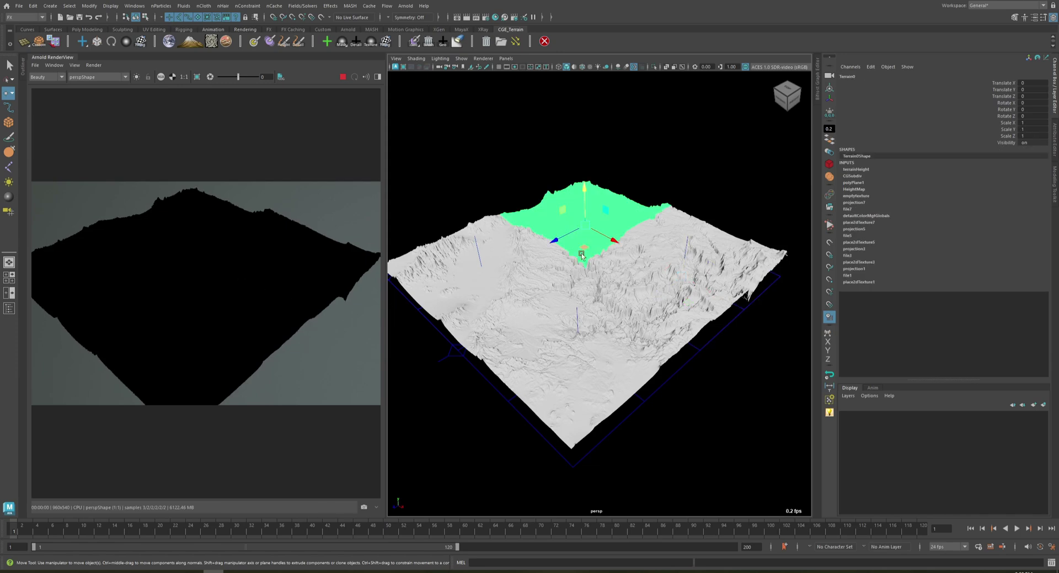
click(605, 208)
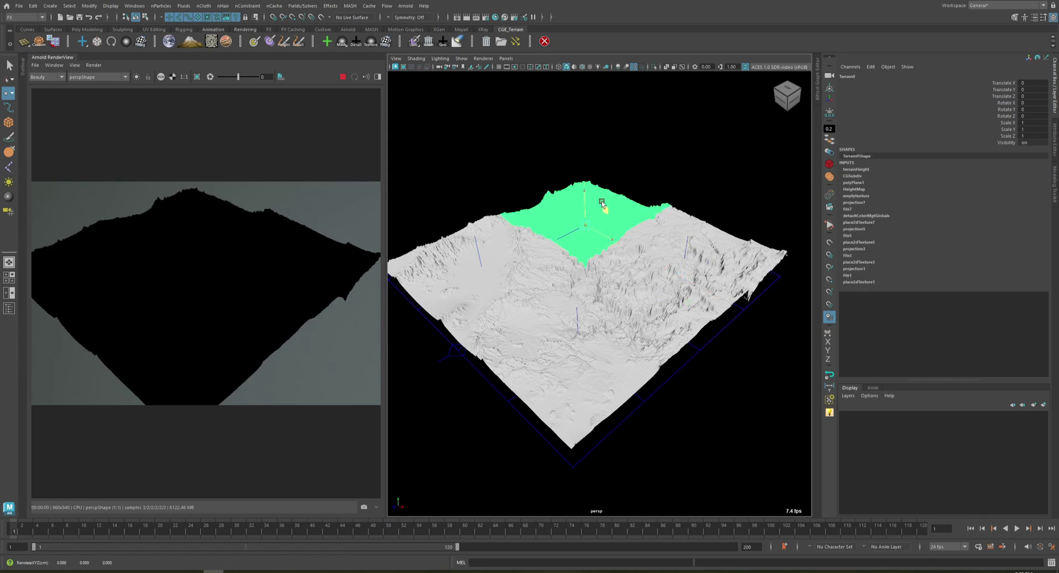
click(591, 67)
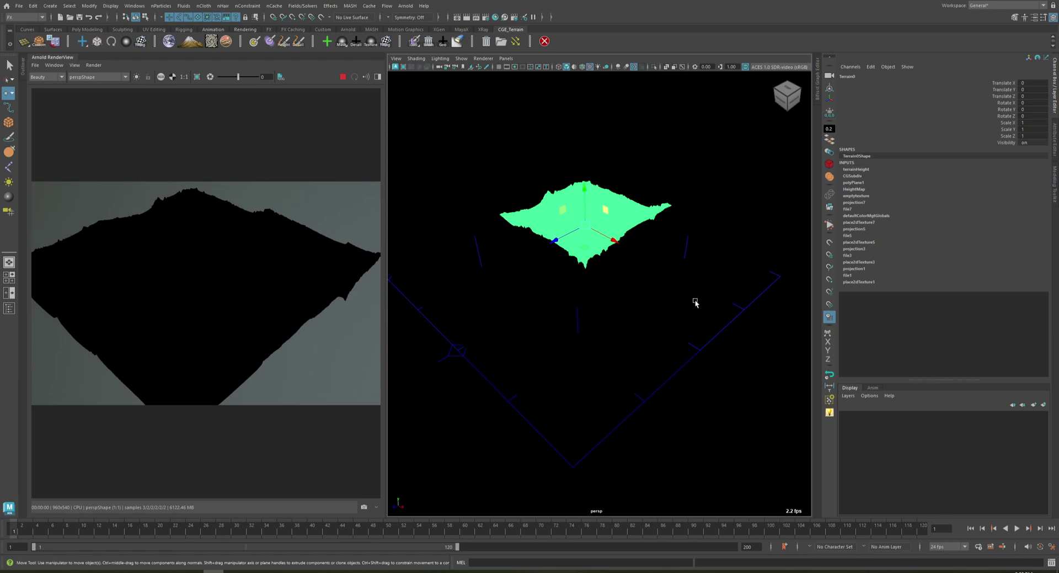
click(638, 161)
click(654, 164)
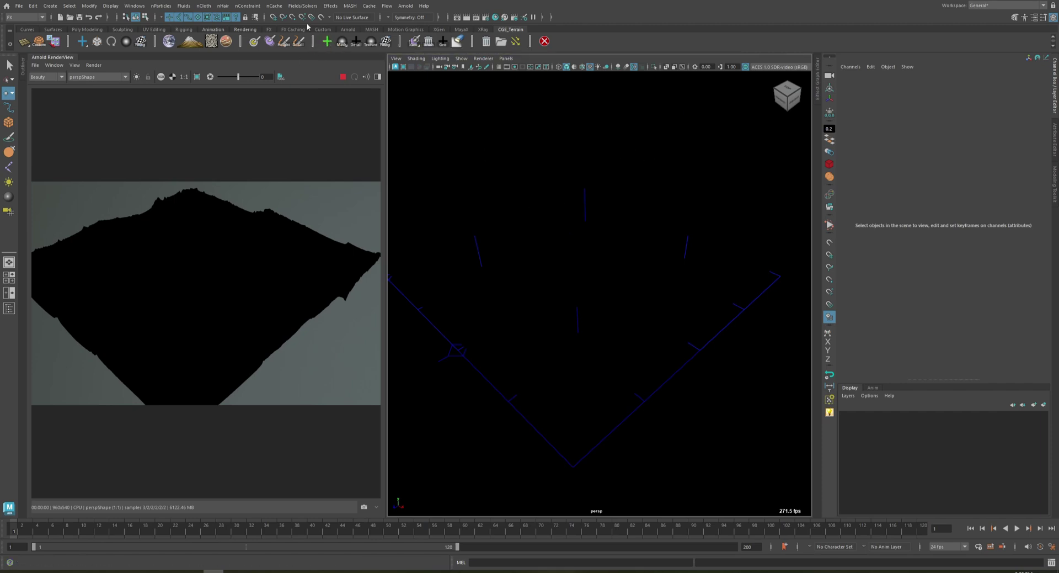
Add a rock colour texture projection to the terrain, raising its handle to 9.831 in Y and scaling it to about 7.797 in X and Y.
click(328, 41)
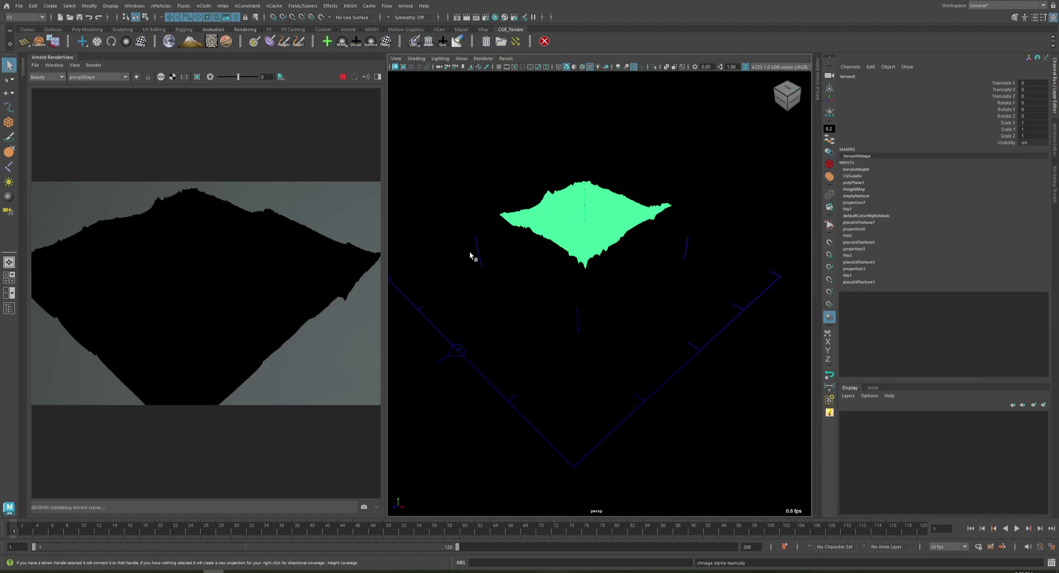
key(w)
drag(584, 182, 585, 138)
key(r)
drag(582, 193, 552, 199)
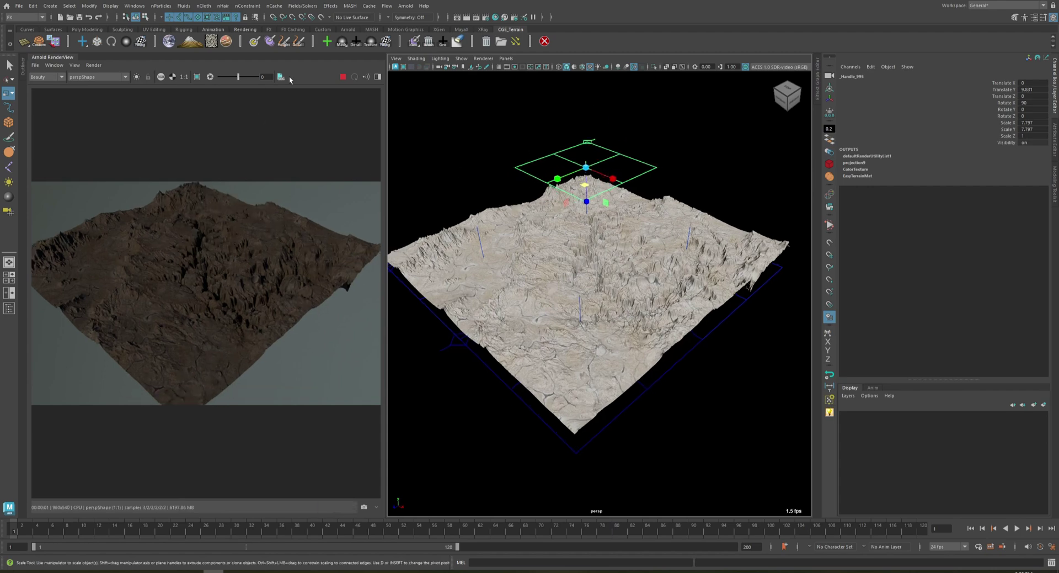
Set the intensity of the sky dome light to 2.
click(463, 103)
click(1055, 153)
double_click(972, 172)
text(2)
key(Return)
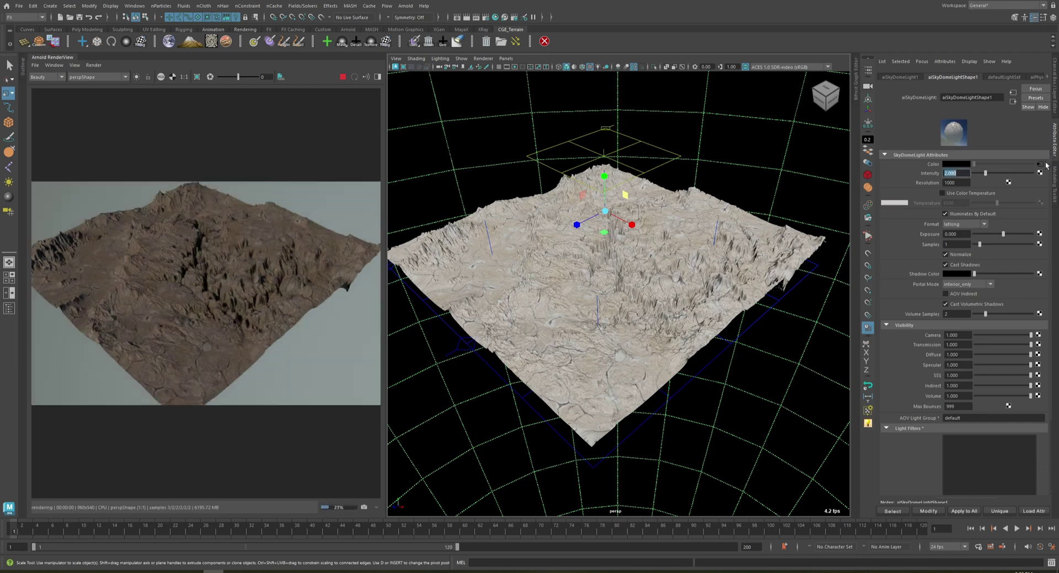
Set the intensity of the physical sky feeding the sky dome light to 2 and adjust the sun's direction.
click(1040, 164)
double_click(962, 203)
text(5)
key(Return)
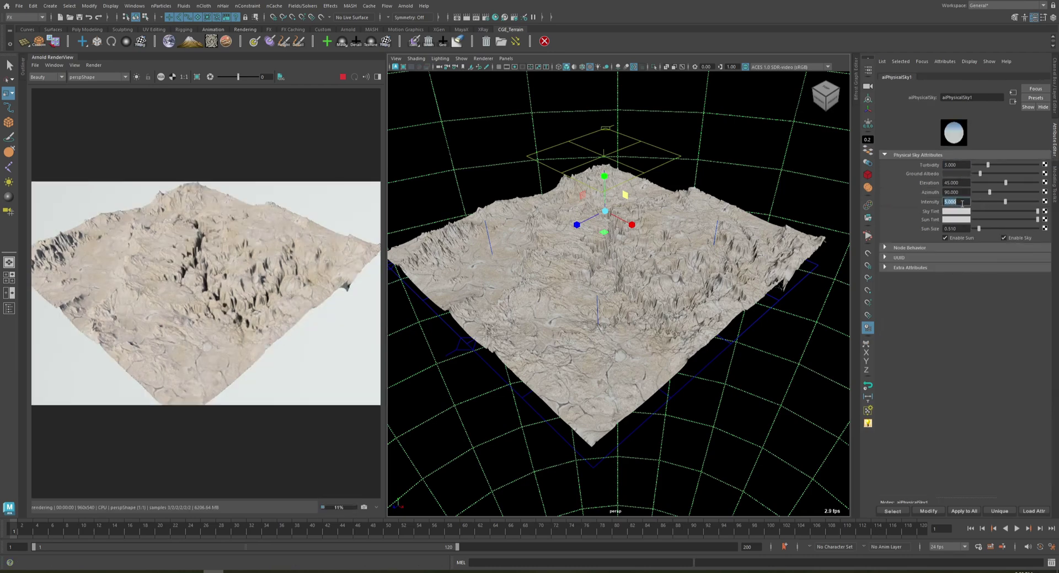
text(2)
key(Return)
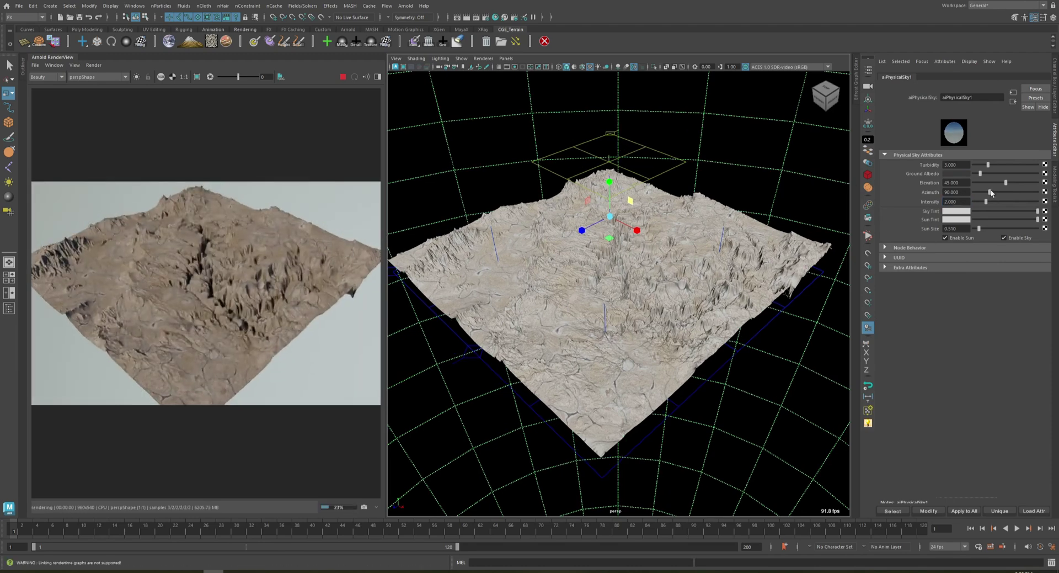
mouse_move(996, 202)
mouse_down()
mouse_move(967, 195)
mouse_move(993, 200)
mouse_up()
Lower the rock texture's placement handle to 7.492 in Y, scale it to 5.117 in X and Y, and try shifting it sideways.
click(642, 175)
click(642, 175)
key(w)
drag(609, 124, 609, 141)
key(r)
drag(609, 189, 609, 192)
key(w)
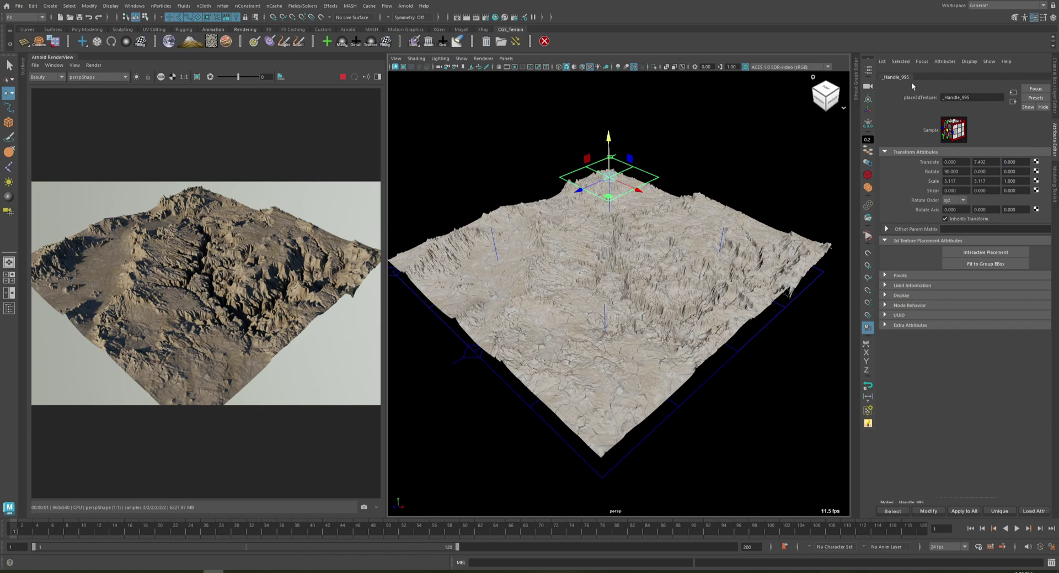
drag(608, 190, 607, 193)
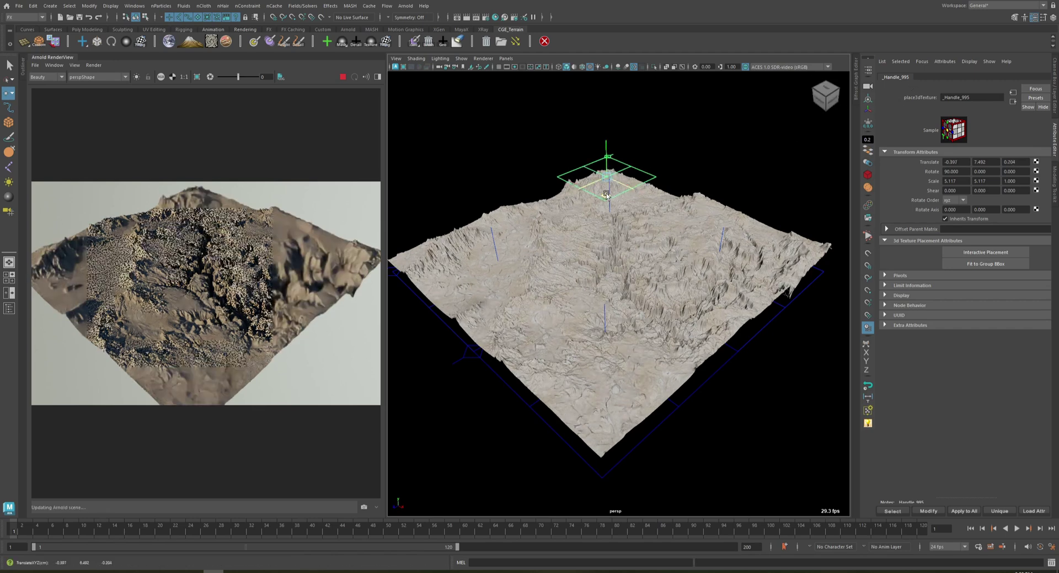
Give the Color Gain of the handle's RockB file texture a slight tint and darken it a little.
click(1014, 103)
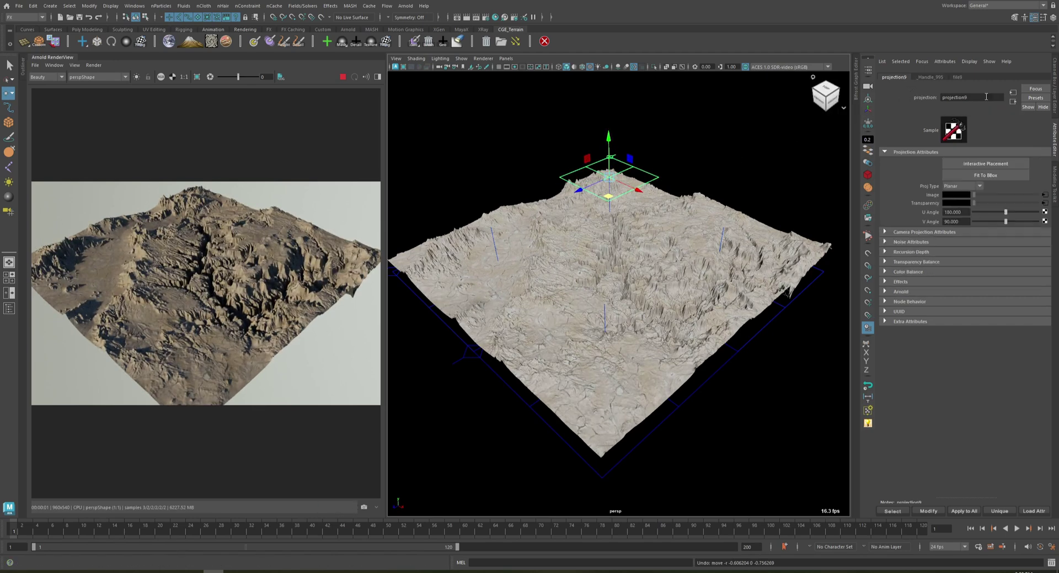
click(959, 78)
click(908, 77)
click(950, 77)
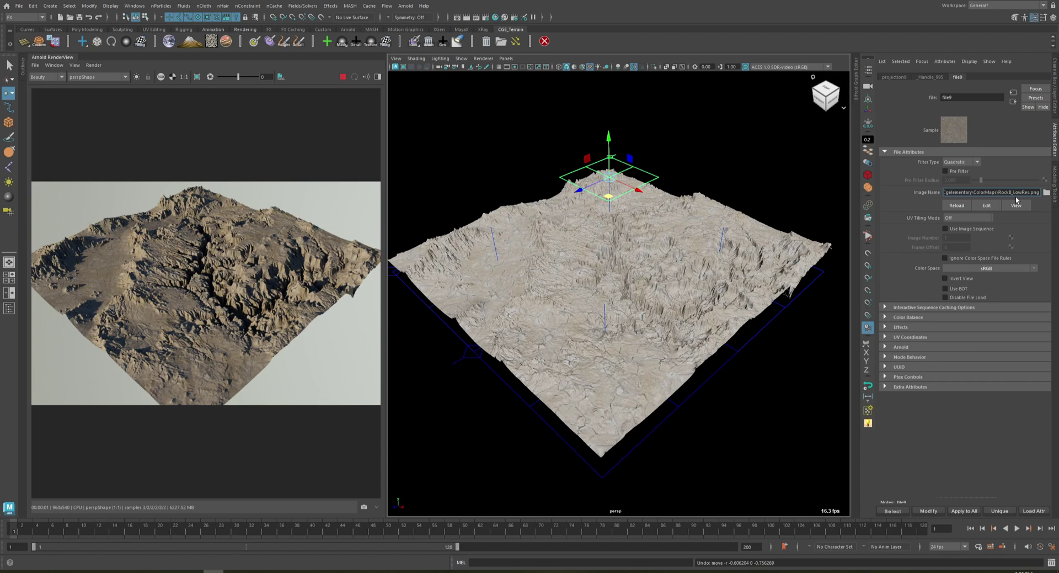
click(935, 318)
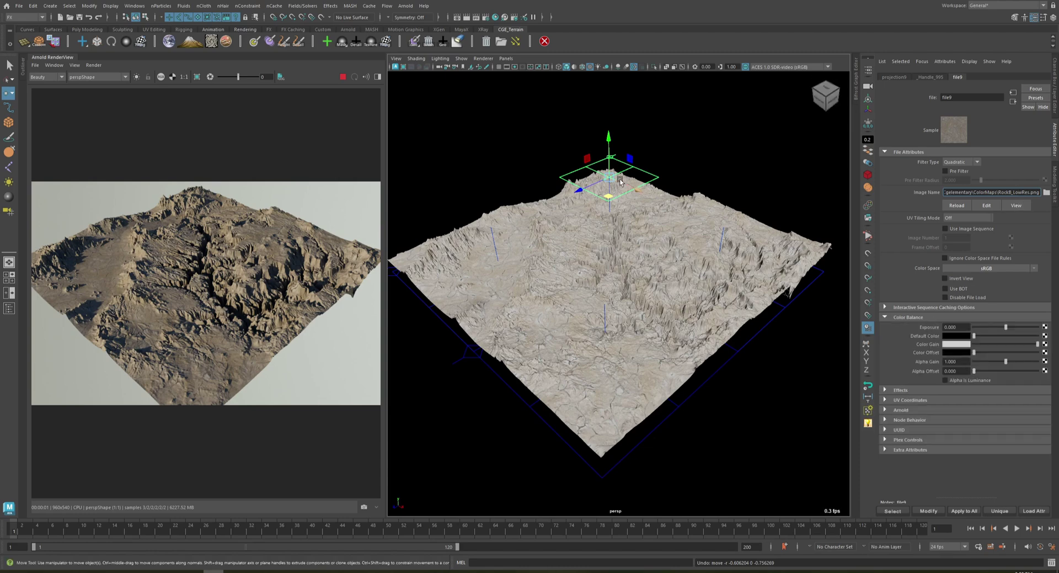
click(960, 343)
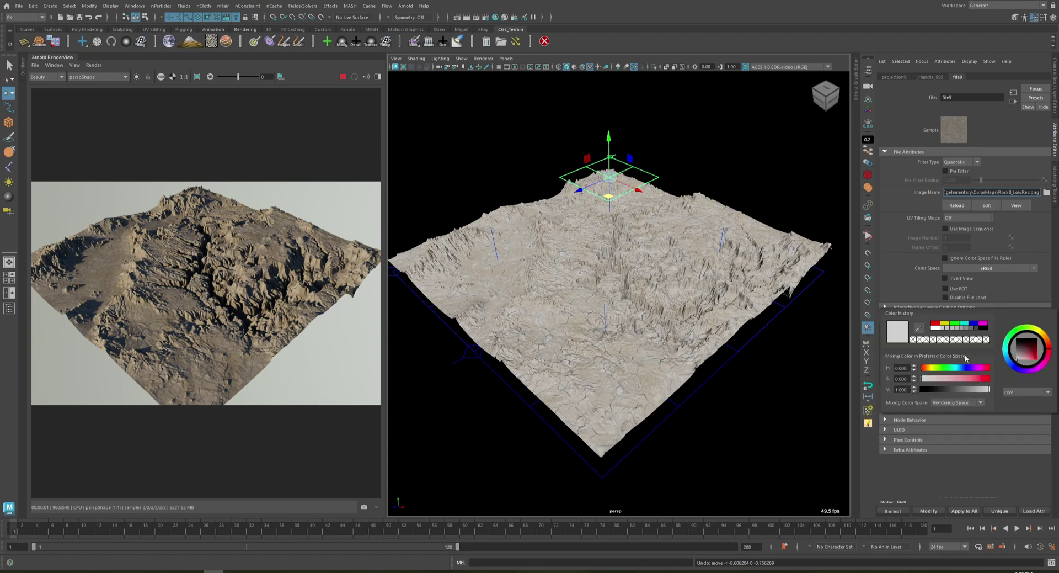
mouse_move(975, 352)
mouse_down()
mouse_move(1006, 352)
mouse_move(972, 352)
mouse_up()
click(963, 347)
click(928, 369)
mouse_move(927, 380)
mouse_down()
mouse_move(957, 380)
mouse_move(919, 380)
mouse_up()
drag(1037, 344, 1023, 346)
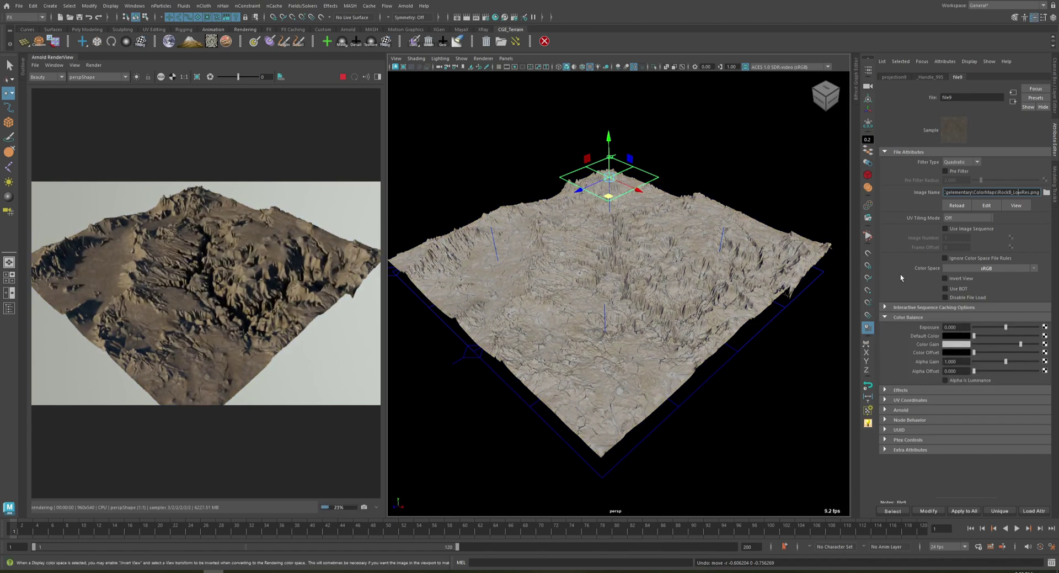
Add a second rock texture projection with its handle at 11.143 in Y and scaled to 4.148 in X and Y, and strongly darken its Color Gain.
click(642, 193)
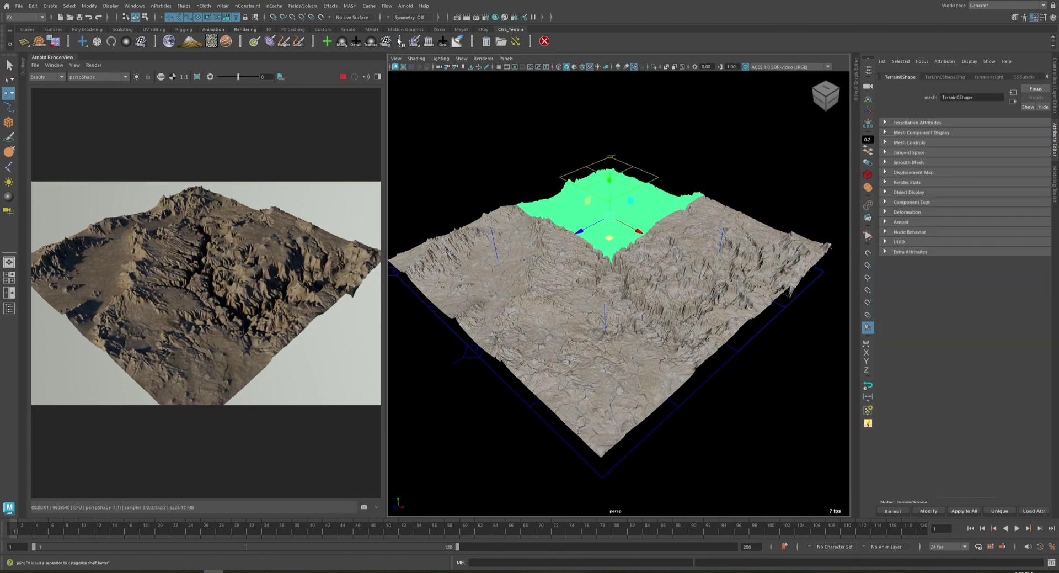
click(610, 210)
drag(611, 178, 610, 118)
key(r)
mouse_move(609, 167)
mouse_down()
mouse_move(605, 156)
mouse_move(619, 172)
mouse_up()
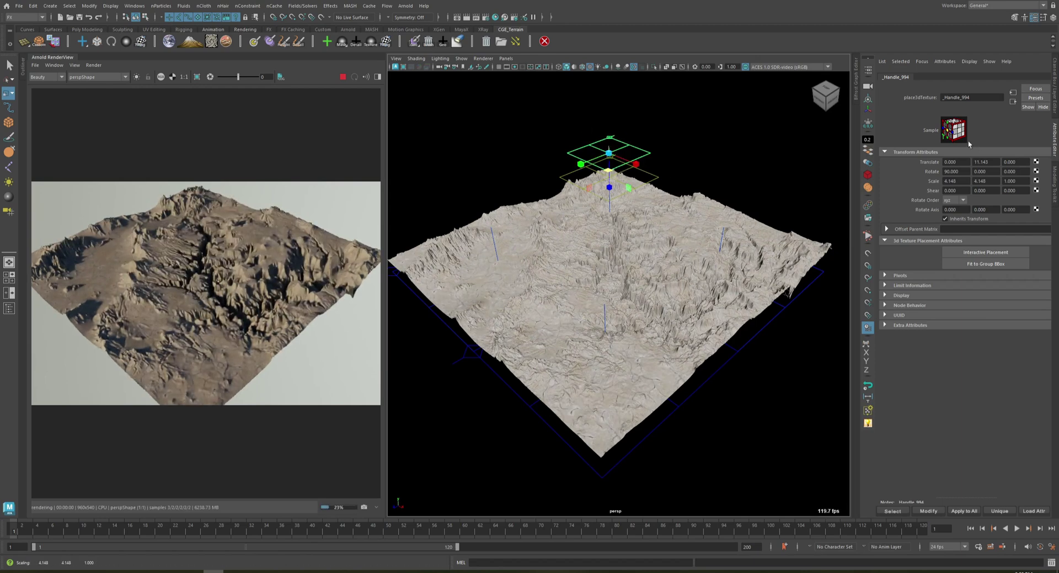
click(1013, 102)
drag(1004, 344, 984, 344)
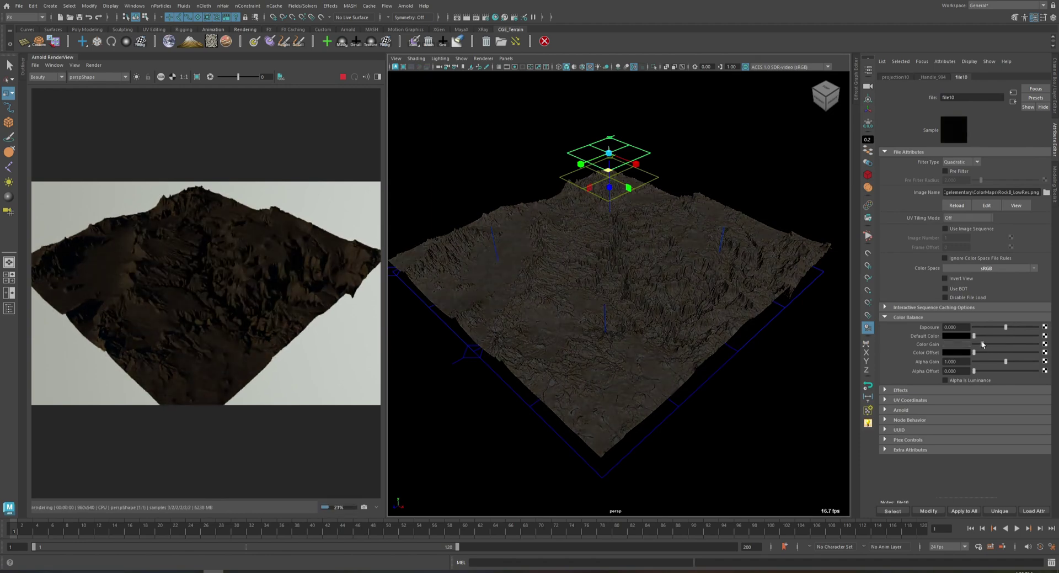
Try shifting the dark rock texture's placement handle sideways over the terrain.
key(w)
mouse_move(609, 166)
mouse_down()
mouse_move(596, 155)
mouse_move(607, 168)
mouse_move(610, 158)
mouse_up()
click(635, 152)
click(638, 149)
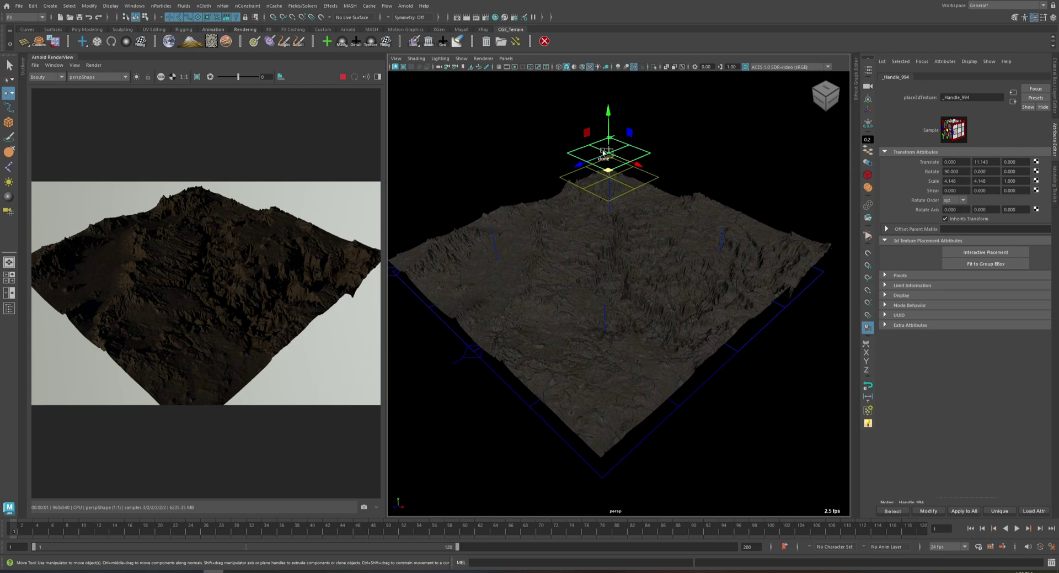
drag(608, 172, 611, 157)
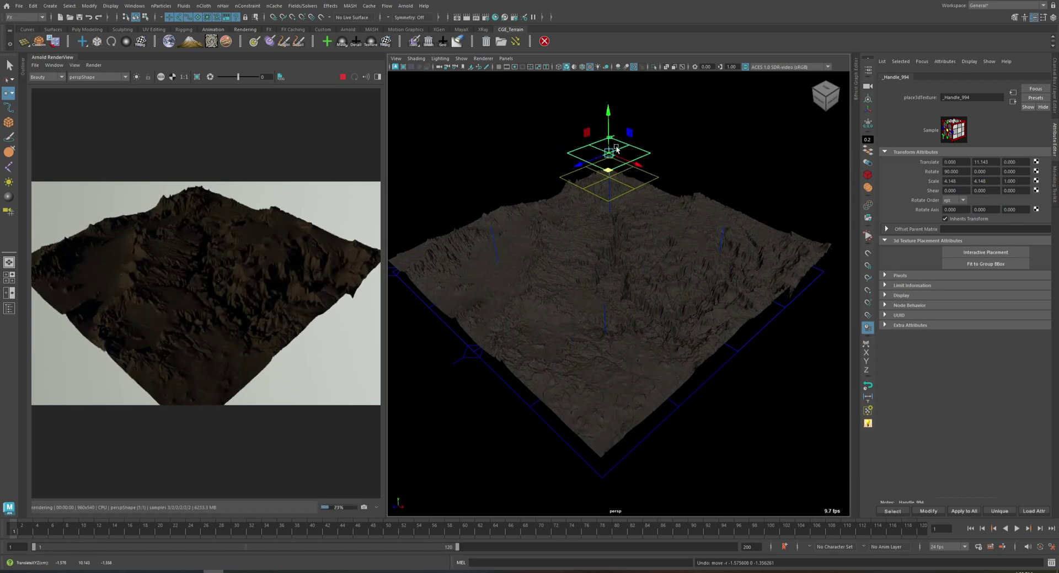
Mask the dark rock texture with the Heightmap of terrain handle _Handle_998 and test it by moving the texture handle and undoing the move.
click(721, 232)
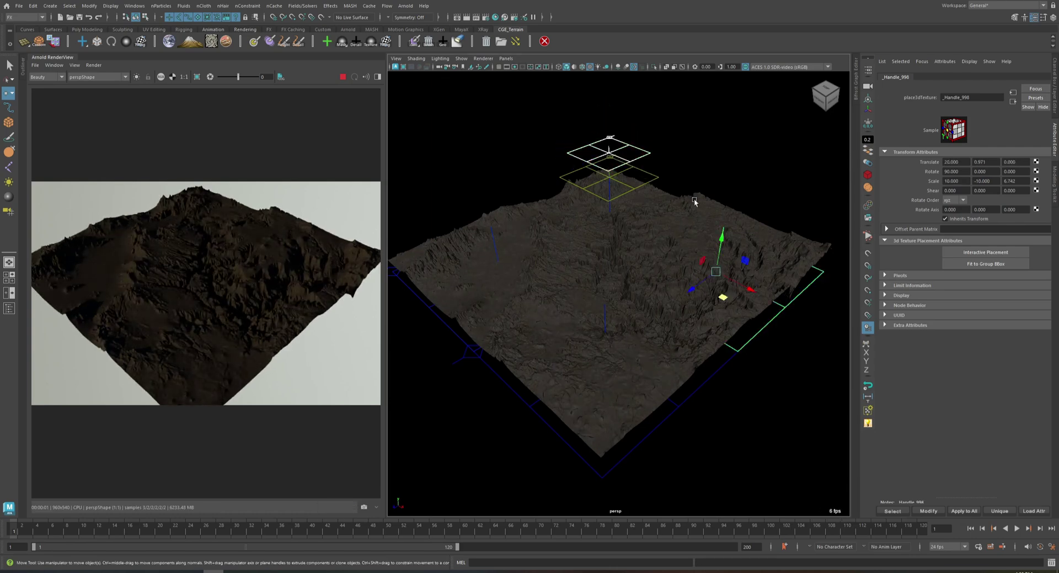
right_click(342, 42)
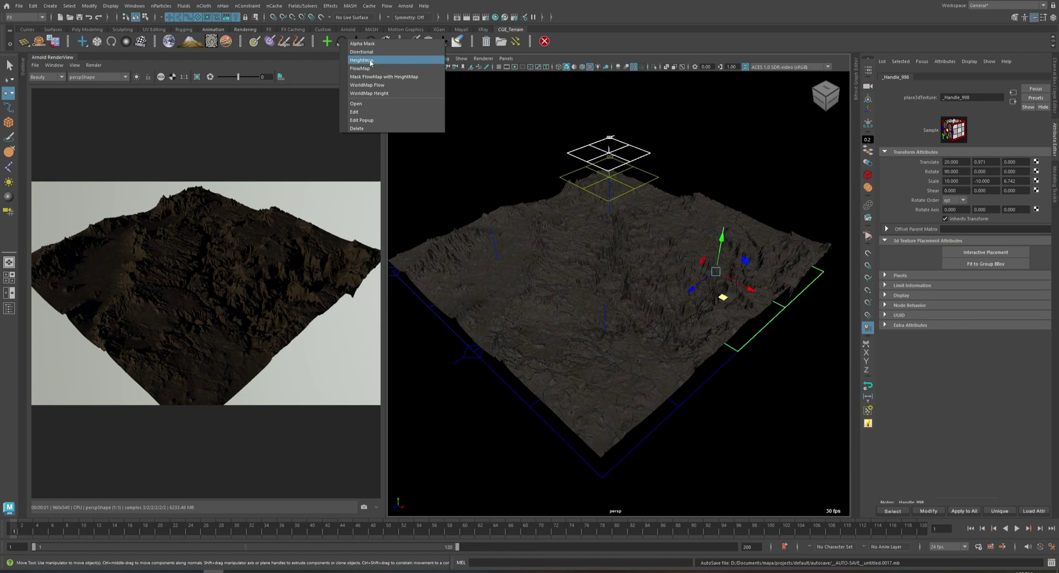
click(371, 60)
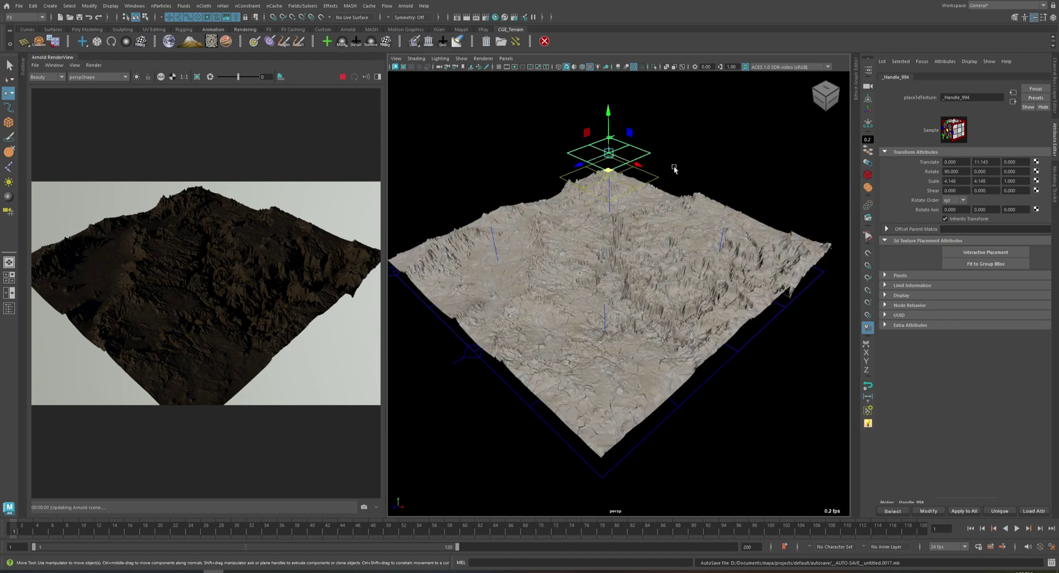
drag(624, 184, 638, 192)
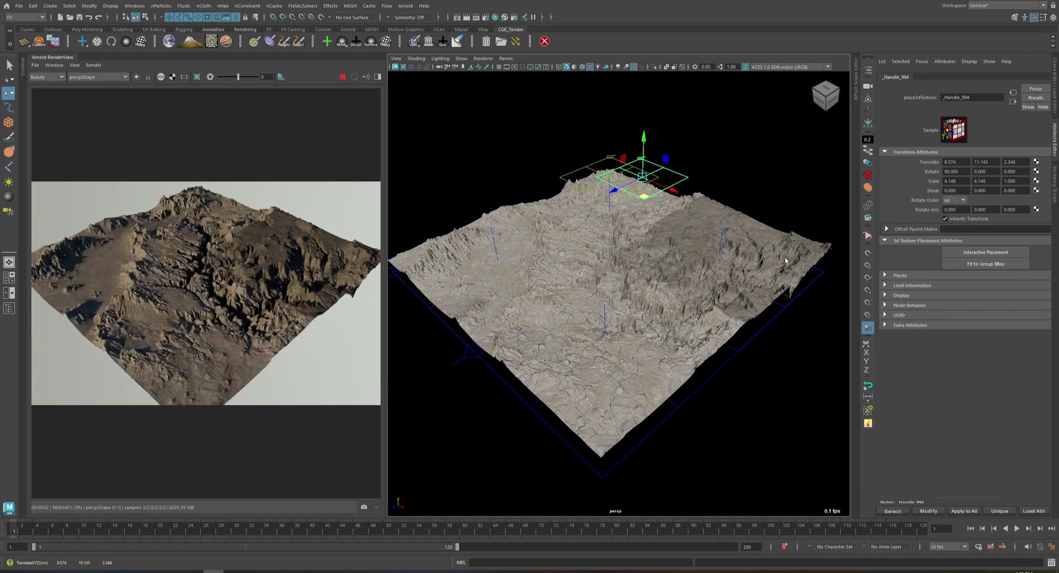
key(ctrl+z)
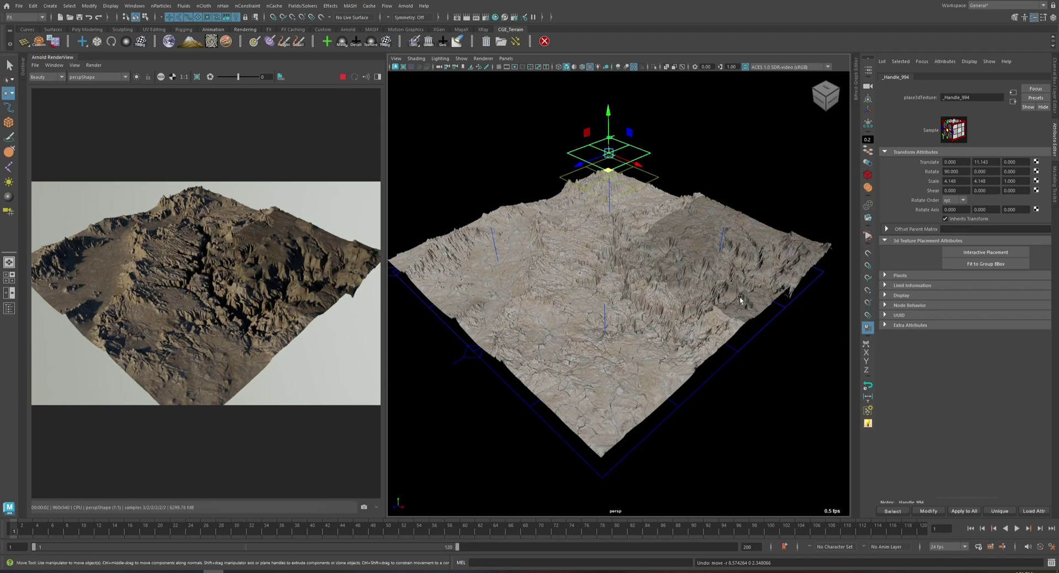
Show the Outliner and mask the dark rock texture with the Heightmap of all four terrain handles.
click(24, 67)
drag(62, 134, 76, 160)
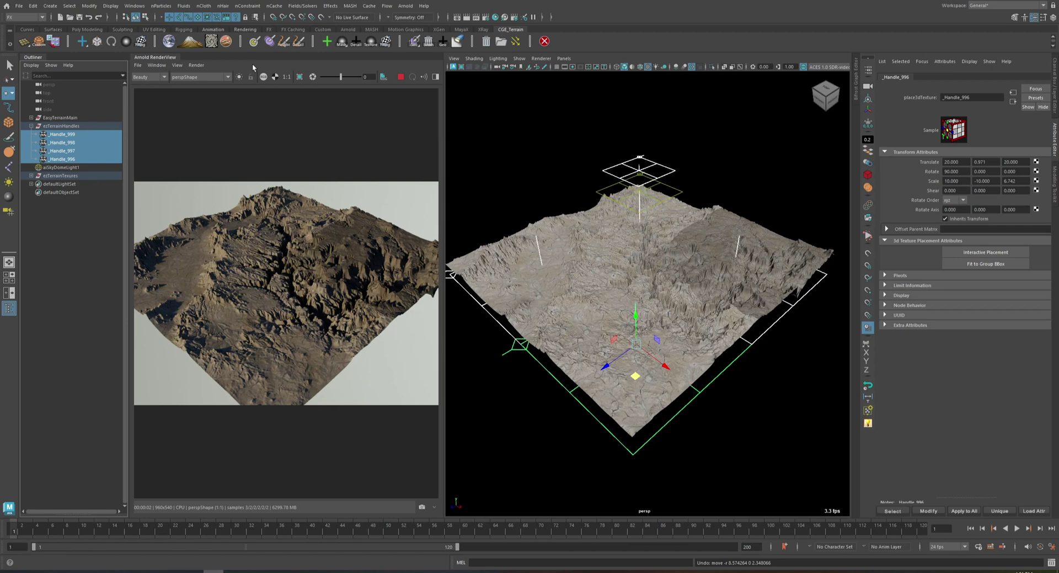
right_click(342, 41)
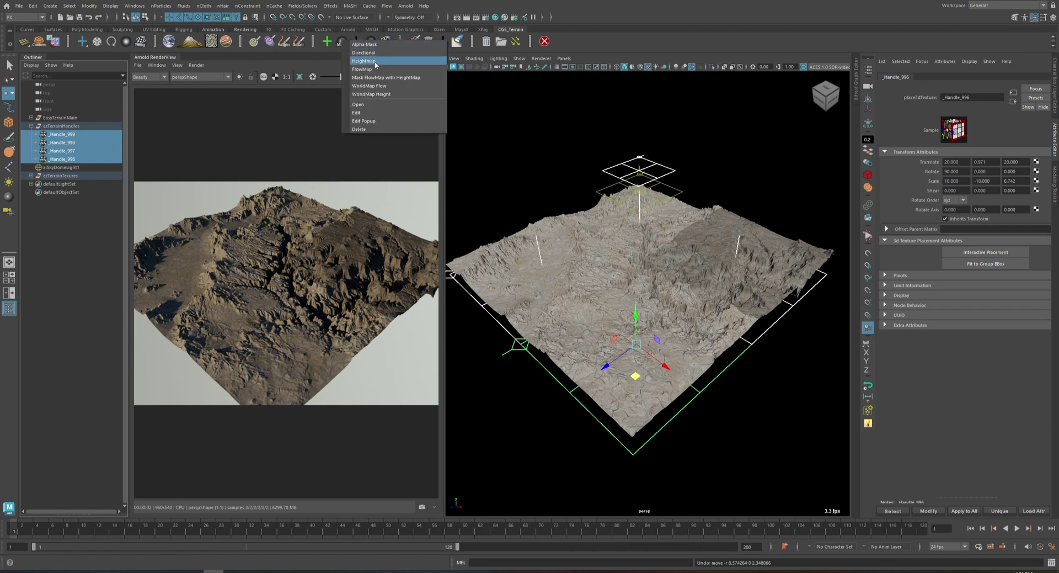
click(364, 60)
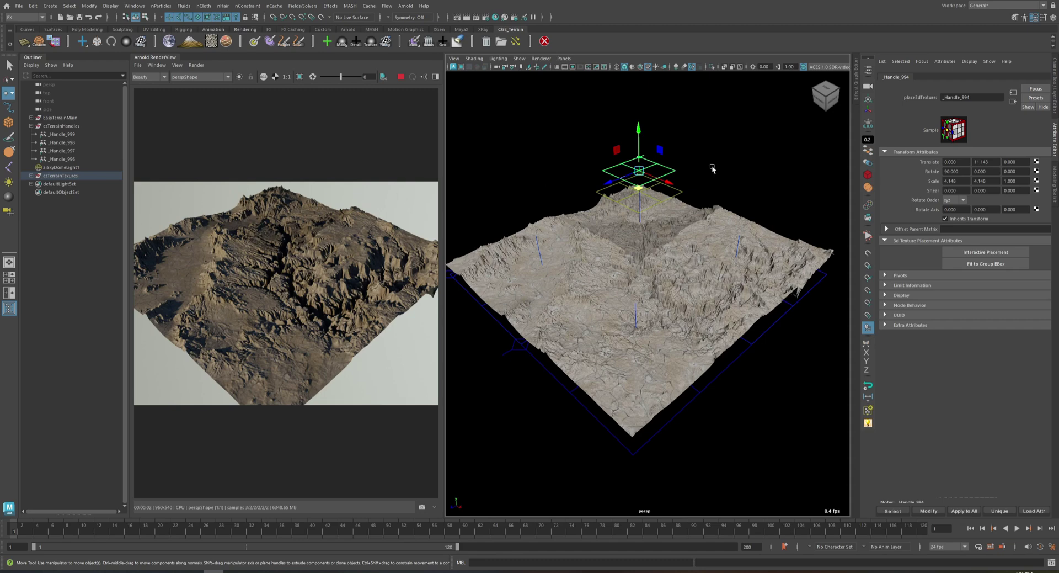
Mask the dark rock texture by WorldMap Height using all four terrain handles, and collapse the Outliner.
drag(62, 135, 70, 160)
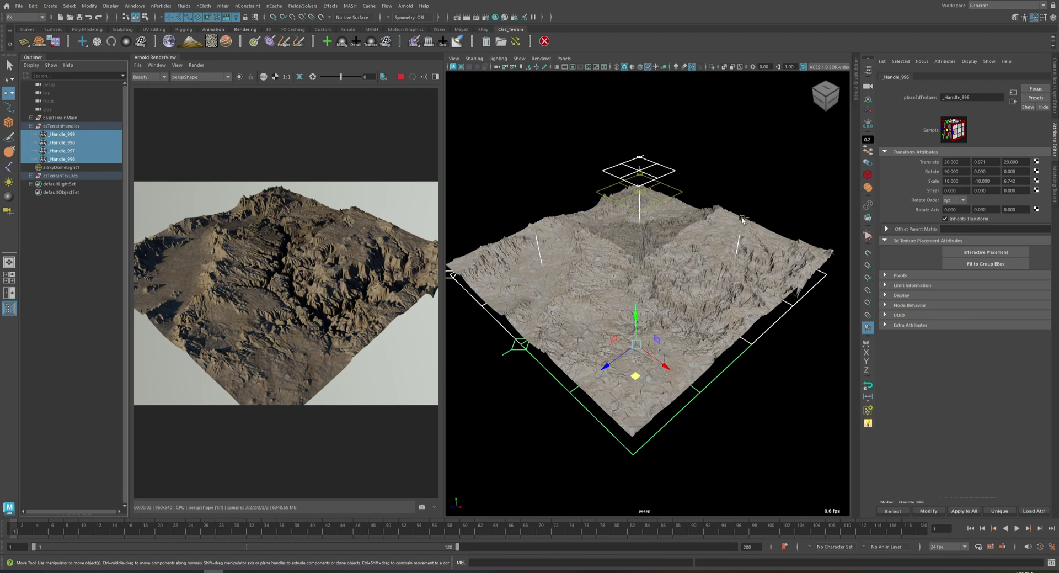
right_click(343, 43)
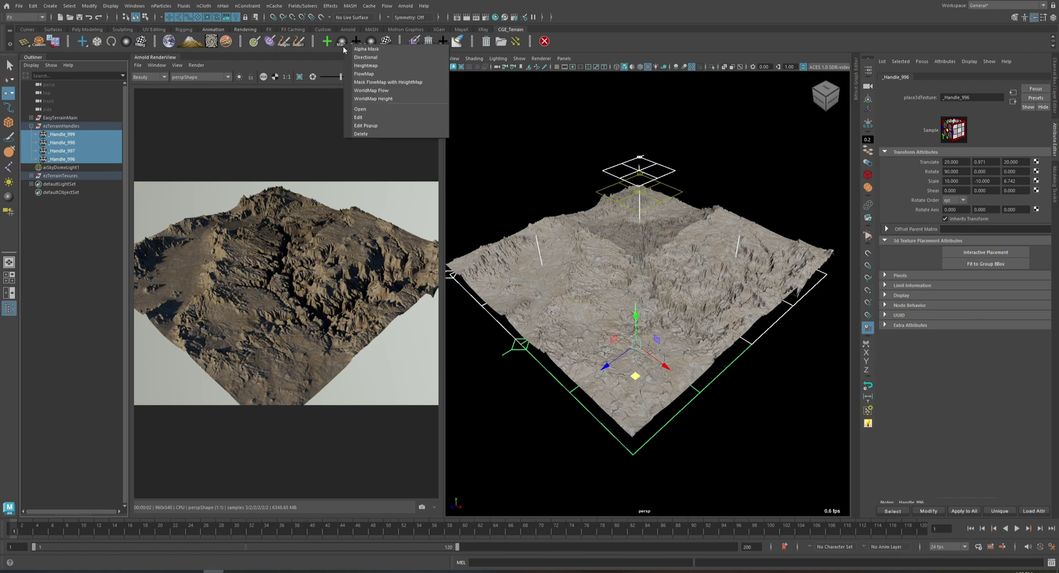
click(374, 100)
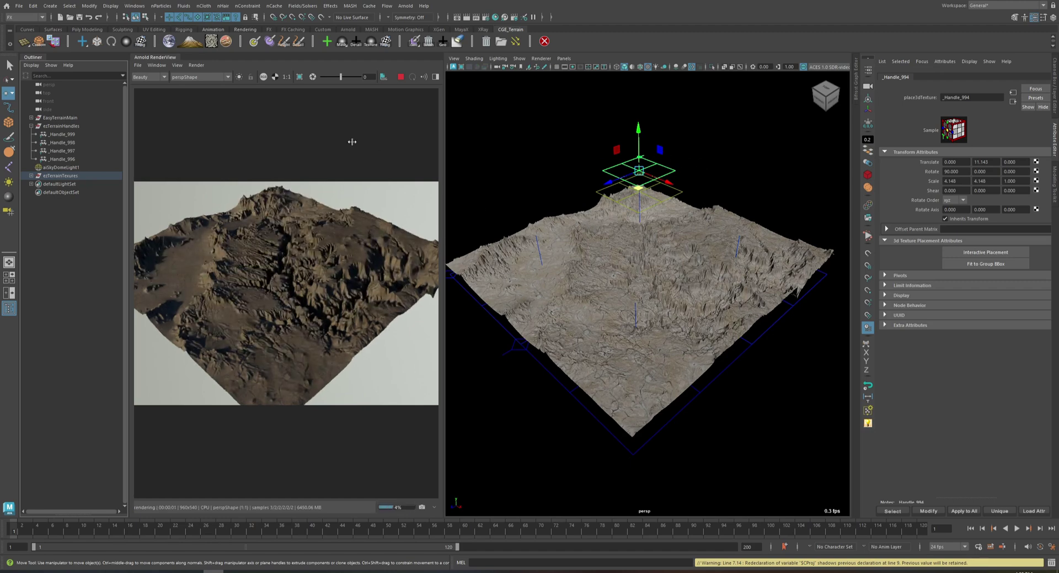
click(36, 58)
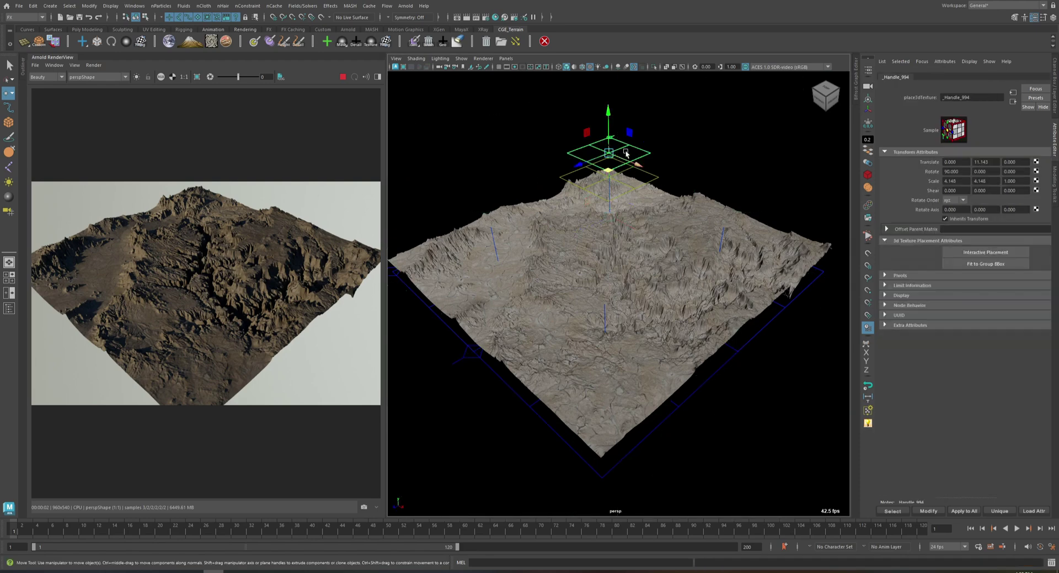
Open the dark rock texture's height mask ramp and tighten its gradient, with the black marker at position 0.220.
click(342, 42)
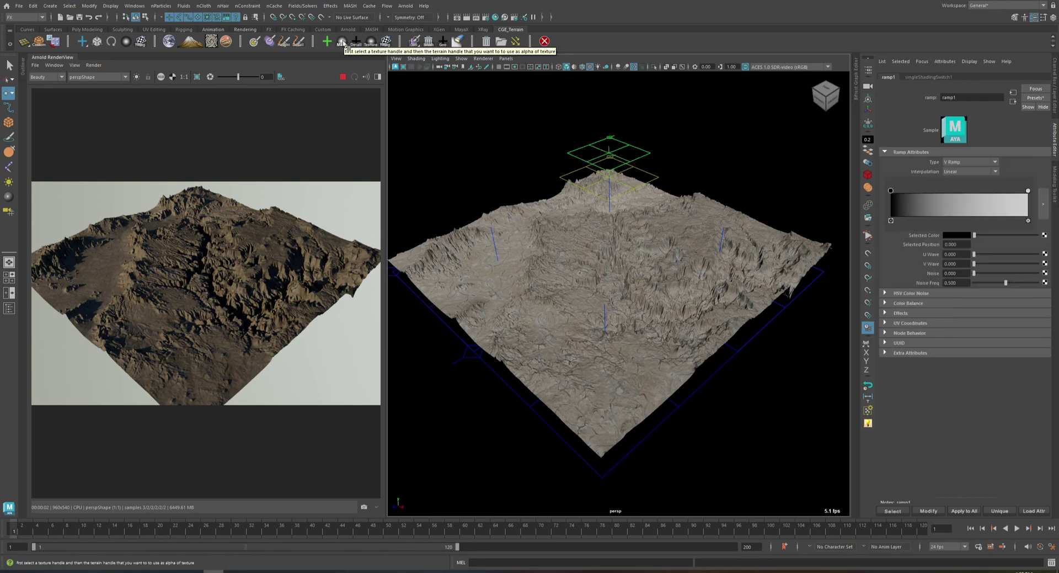
click(343, 41)
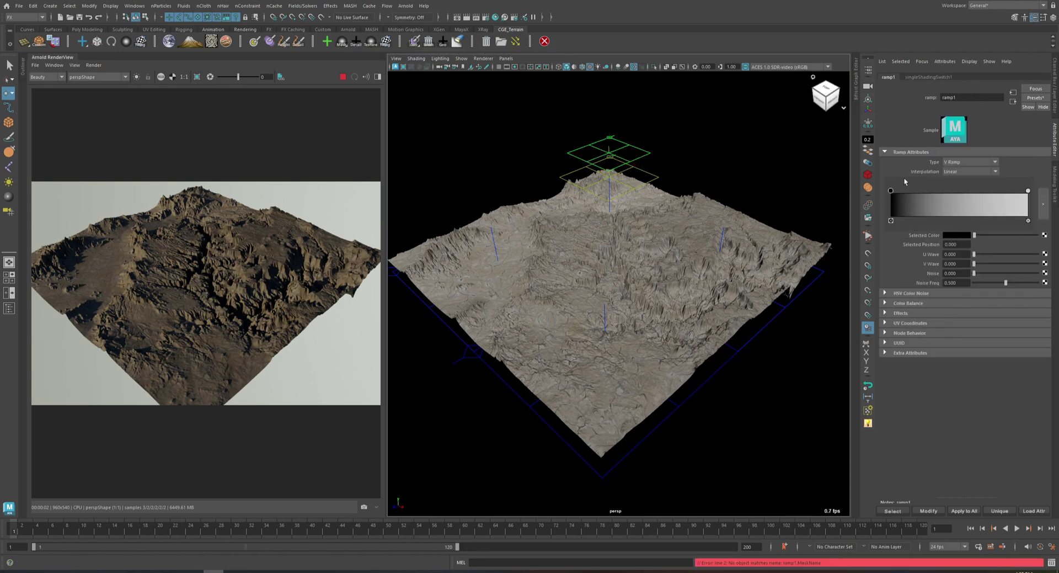
drag(892, 191, 935, 191)
drag(1027, 191, 921, 191)
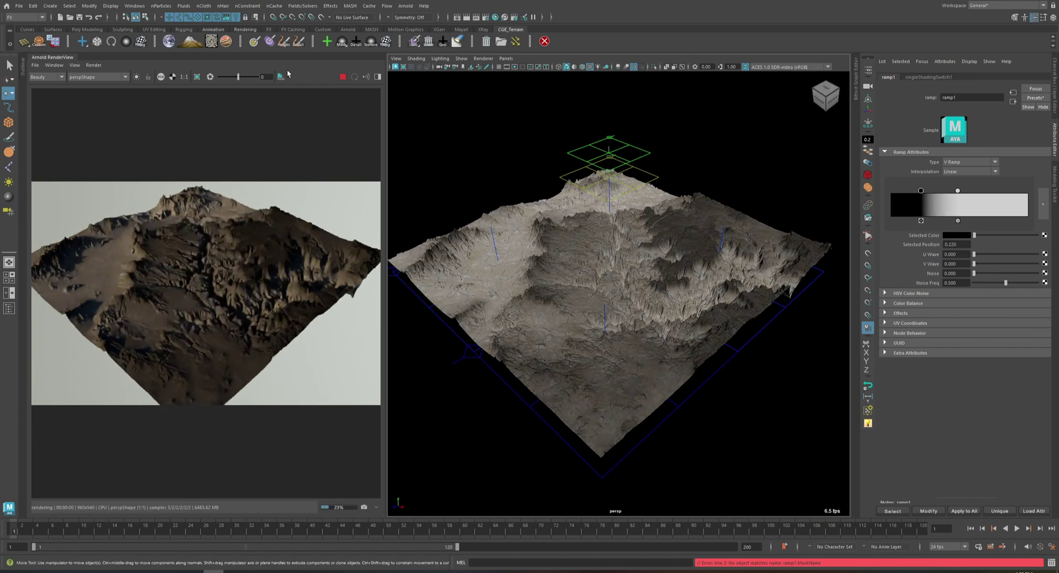
Stop the Arnold live render and collapse the RenderView to inspect the masked terrain in a larger viewport.
click(342, 77)
click(69, 59)
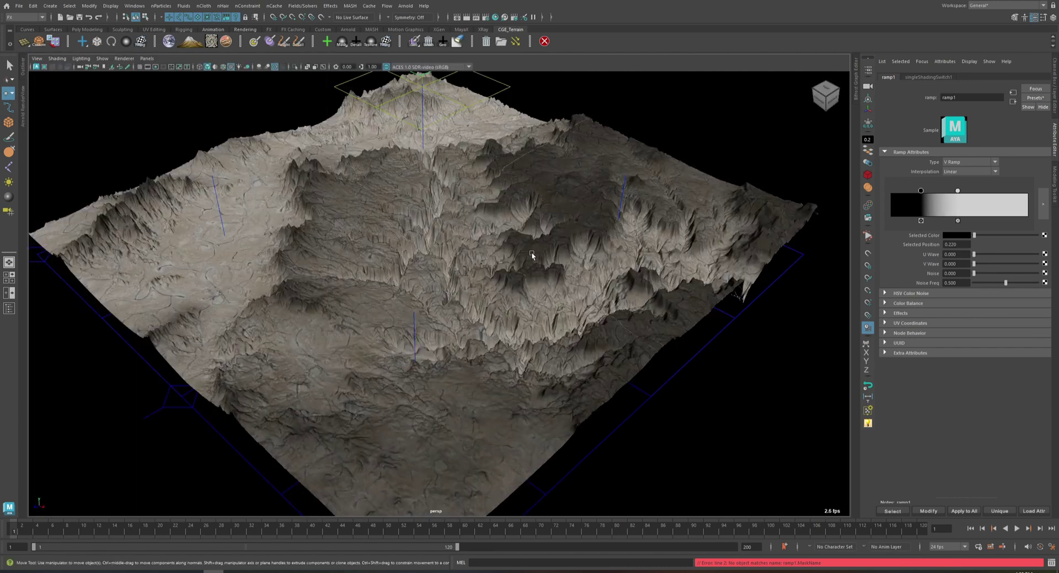
alt+right_drag(529, 251, 528, 262)
alt+drag(529, 264, 626, 238)
Reverse the height mask ramp so it runs from white at position 0.265 to black.
mouse_move(958, 190)
mouse_down()
mouse_move(890, 191)
mouse_move(950, 191)
mouse_up()
click(928, 191)
click(927, 191)
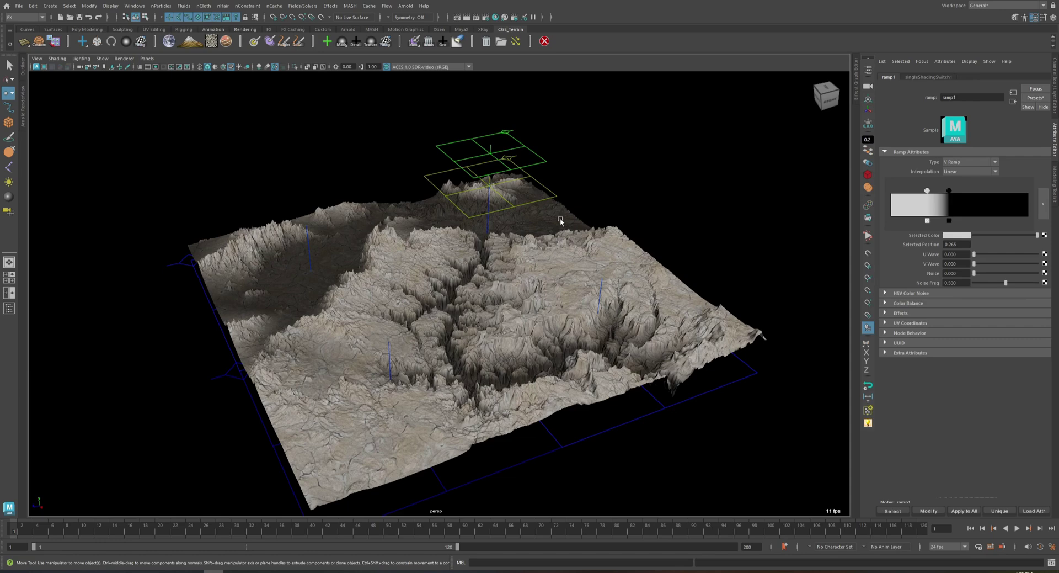
Add a third rock texture projection to the terrain, raising its placement handle above the other two and scaling it down.
click(538, 201)
alt+drag(491, 201, 535, 229)
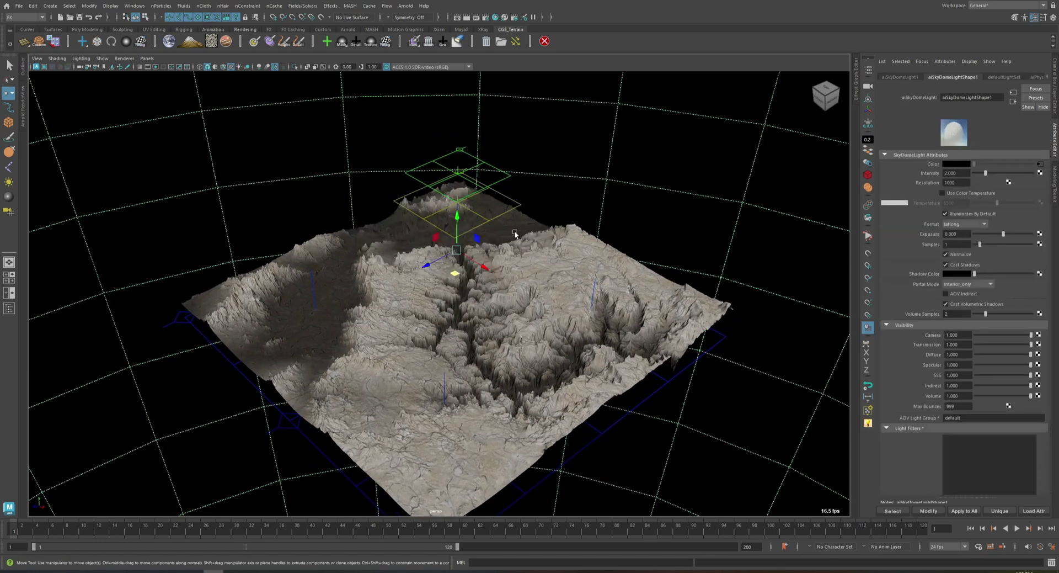
click(537, 229)
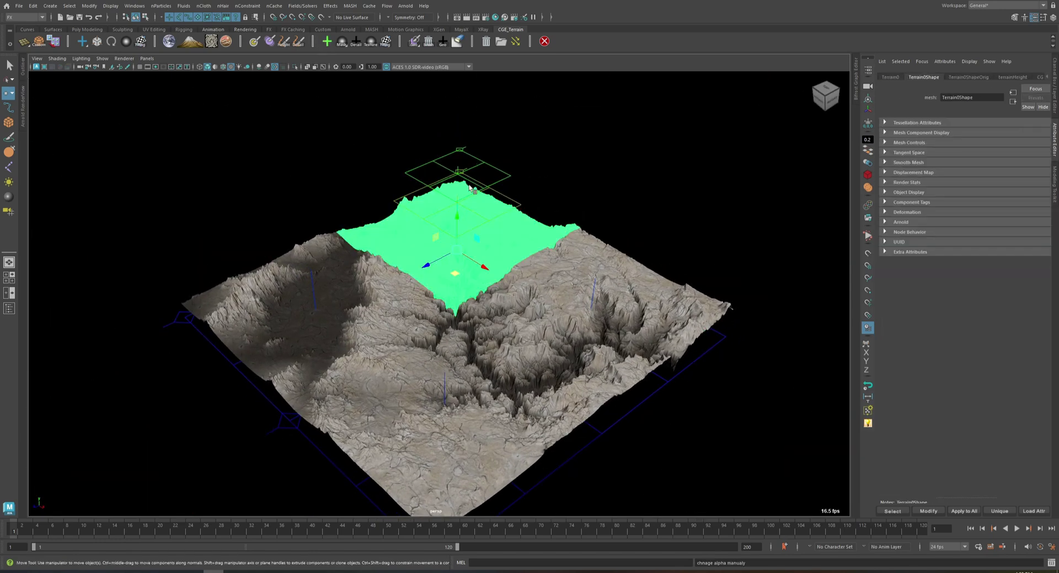
click(469, 186)
drag(458, 214, 459, 133)
key(r)
drag(465, 168, 449, 160)
Tint the third rock texture brown through its file Color Gain, using hue 30 and saturation 0.513.
click(1013, 100)
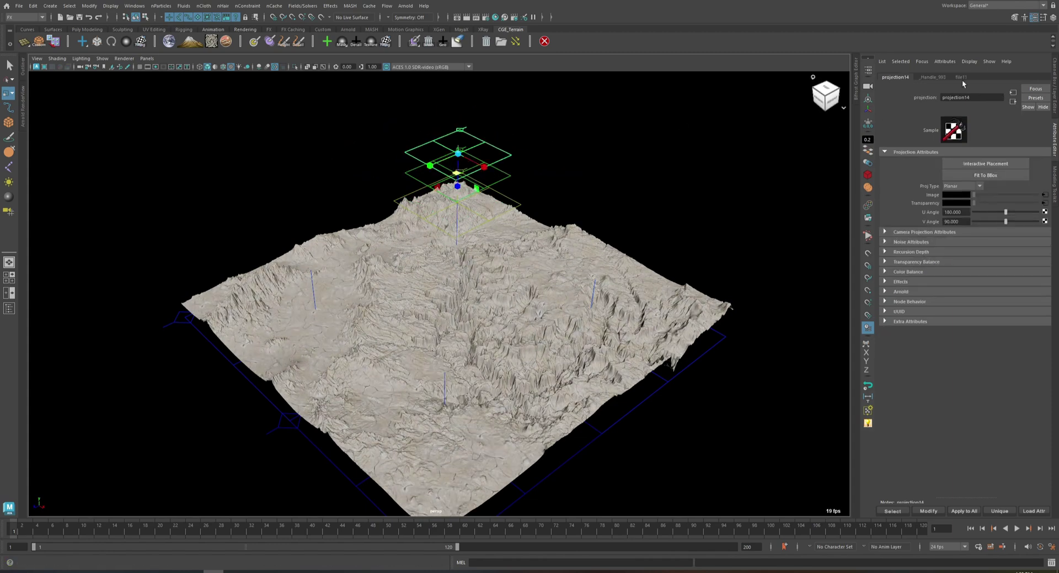
click(962, 77)
click(959, 344)
drag(921, 372, 972, 393)
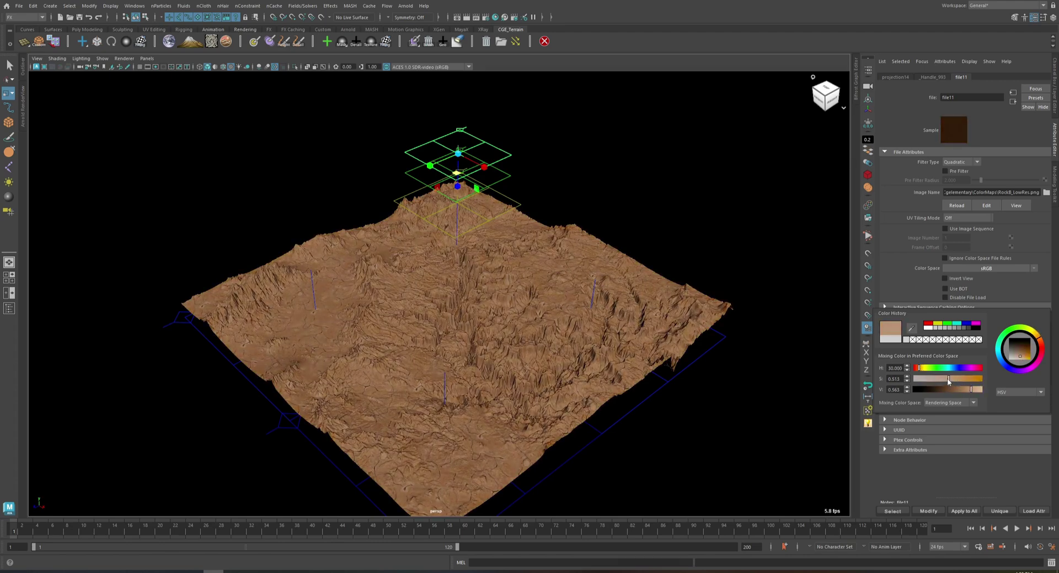
alt+drag(534, 194, 551, 174)
key(q)
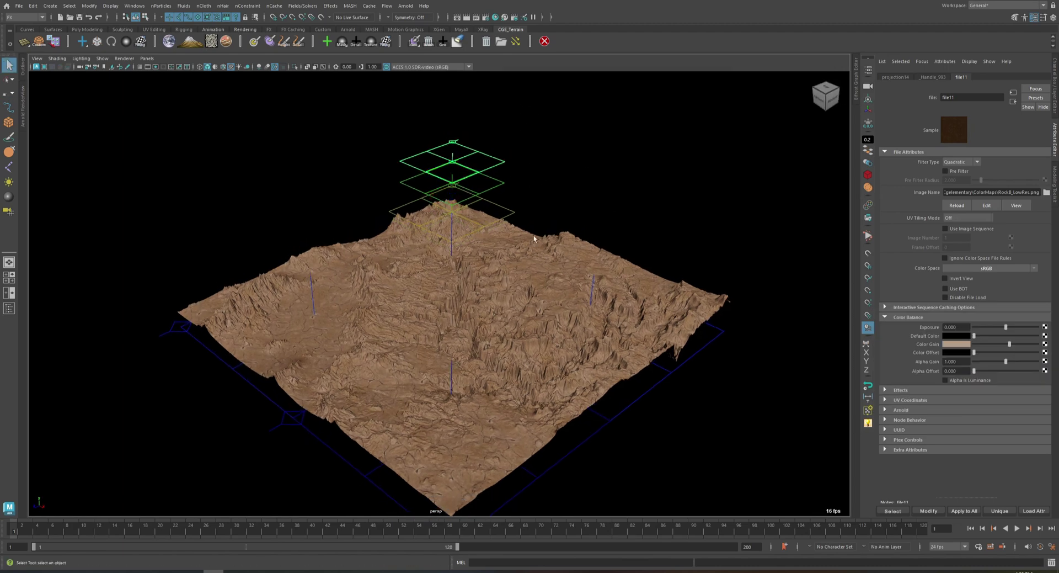
Select the four terrain handles in the Outliner and apply a WorldMap Height mask to the brown rock texture.
click(24, 69)
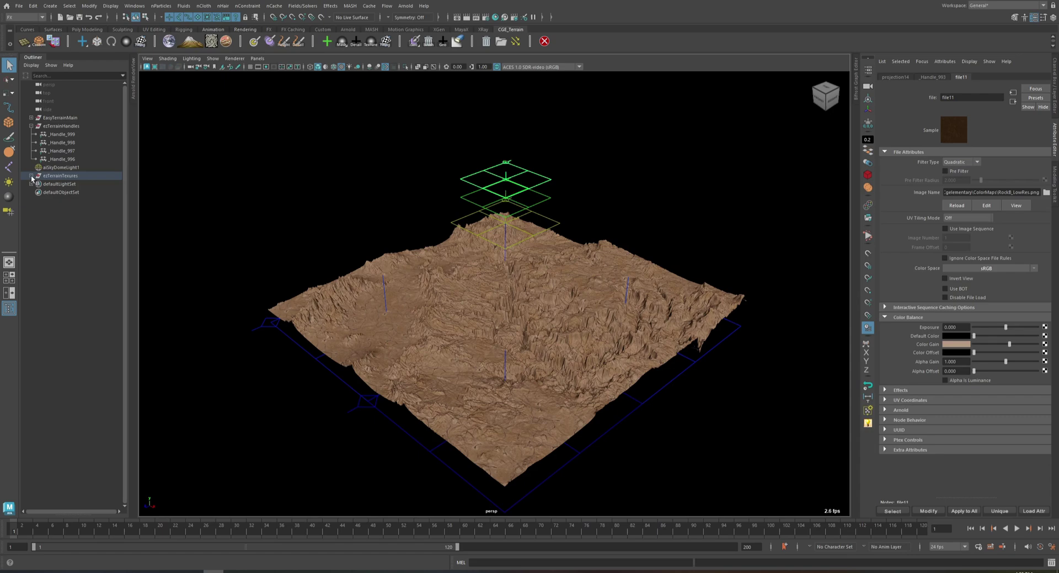
drag(61, 159, 71, 143)
shift+click(71, 135)
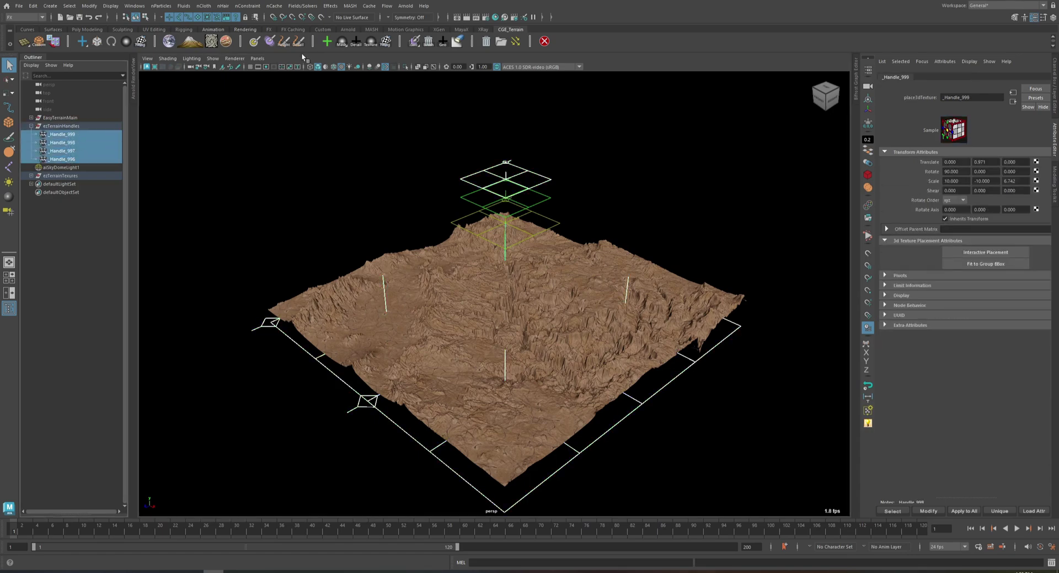
right_click(342, 42)
click(370, 95)
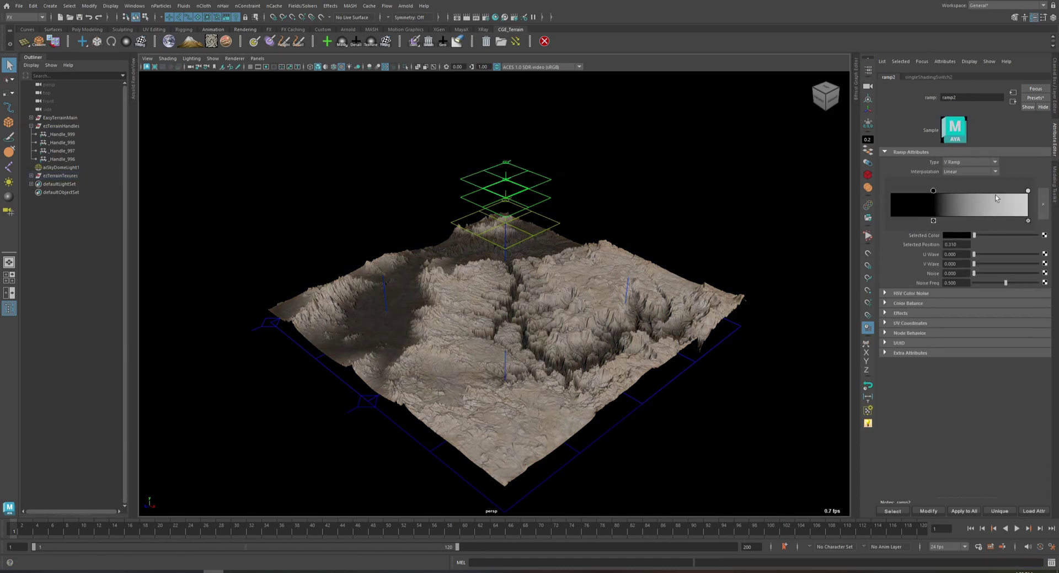
Tighten the brown rock's height mask ramp to a sharp black-to-white transition, with the black marker near position 0.349.
mouse_move(1028, 192)
mouse_down()
mouse_move(976, 200)
mouse_move(930, 191)
mouse_move(959, 191)
mouse_move(939, 191)
mouse_up()
click(976, 192)
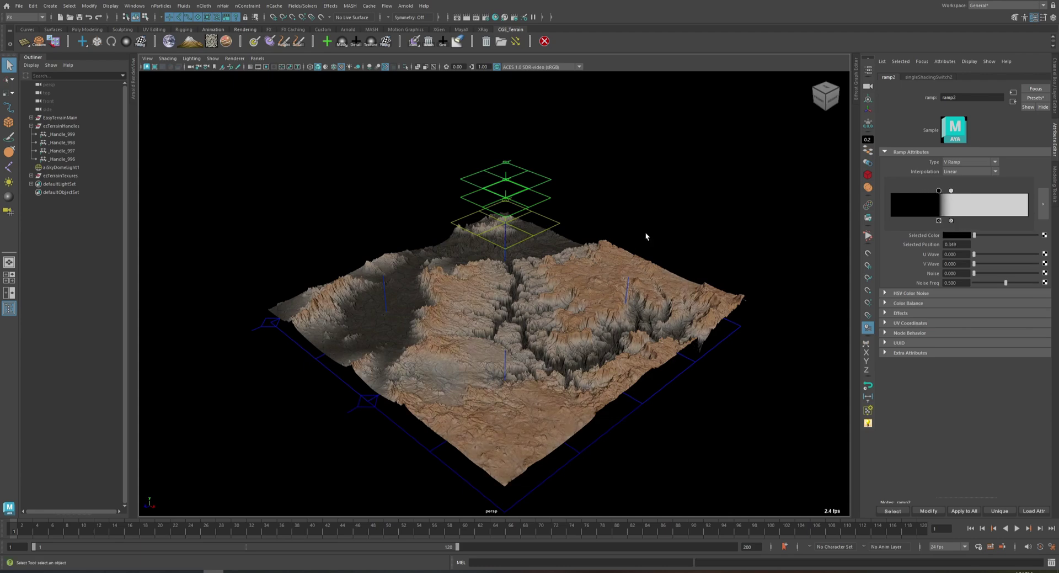
drag(939, 190, 937, 191)
Open the dark rock texture's height mask ramp and move its white marker to position 0.220.
click(621, 233)
click(557, 224)
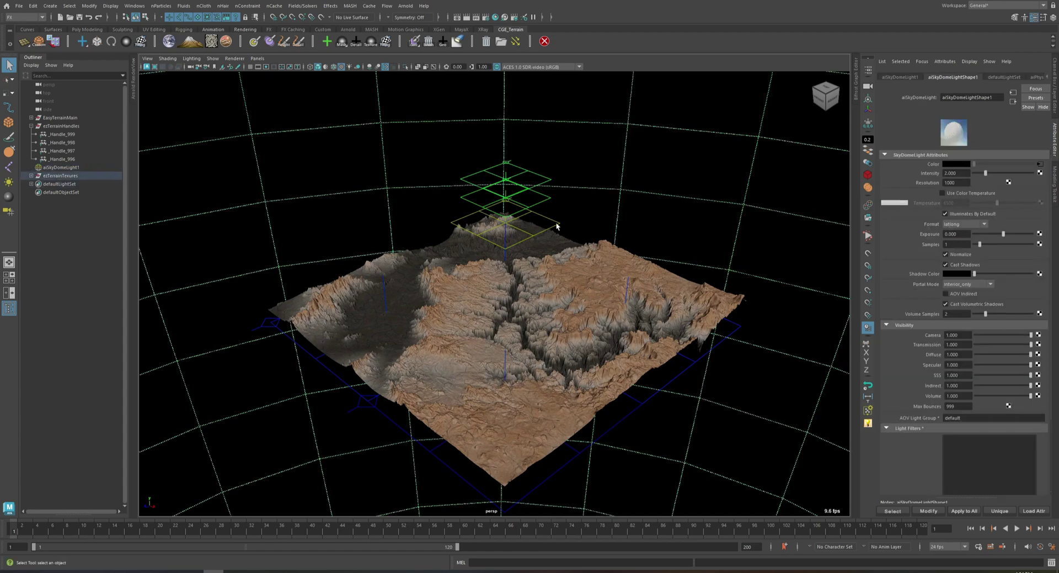
click(558, 226)
click(545, 200)
drag(949, 192, 922, 192)
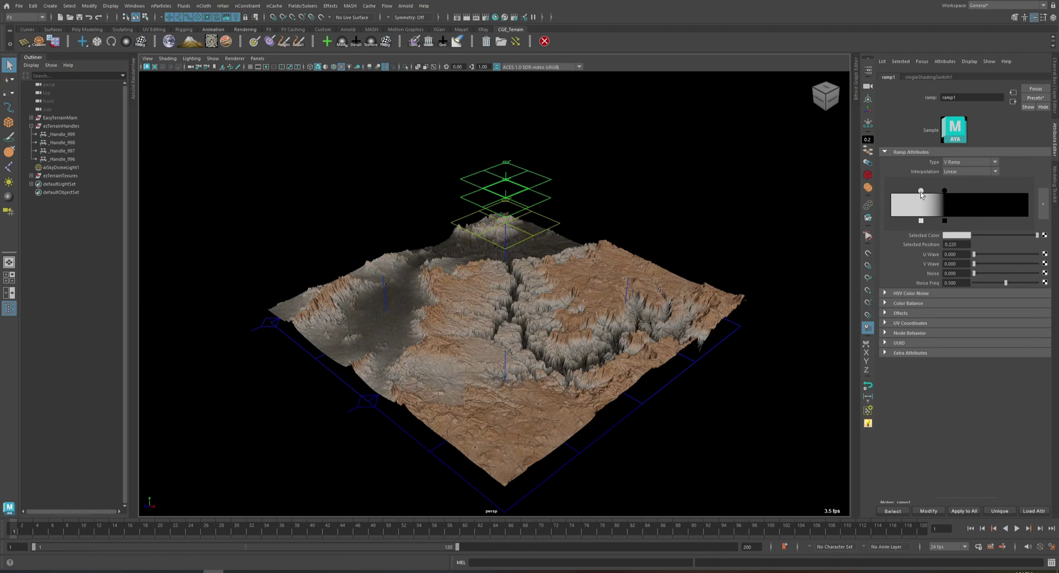
Add a fourth rock texture projection to the terrain, raise its placement handle above the others and scale it to about 4.009.
click(523, 255)
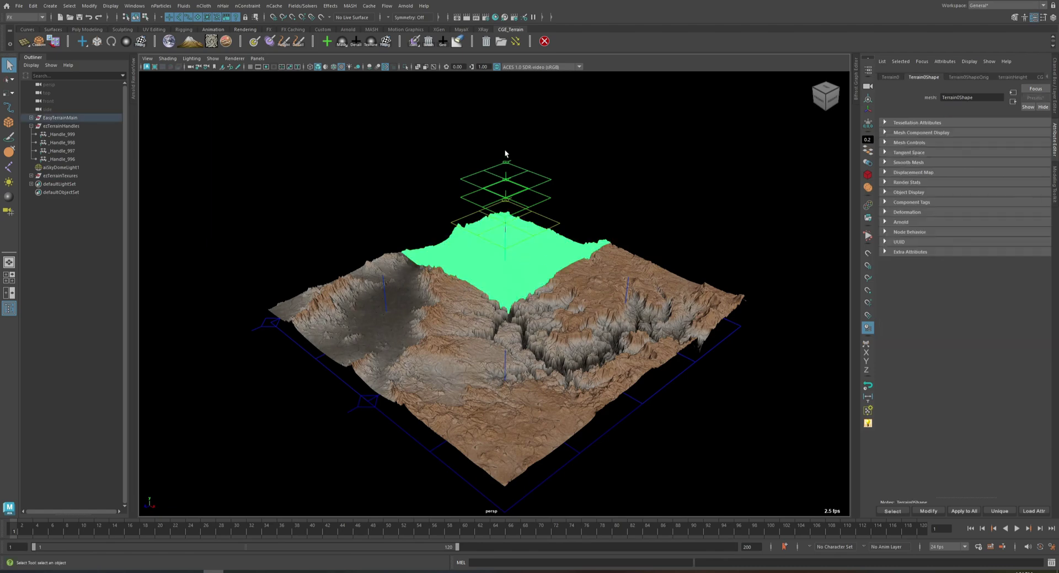
key(w)
click(523, 187)
drag(513, 222, 512, 134)
key(r)
drag(506, 170, 440, 133)
key(w)
drag(503, 127, 503, 120)
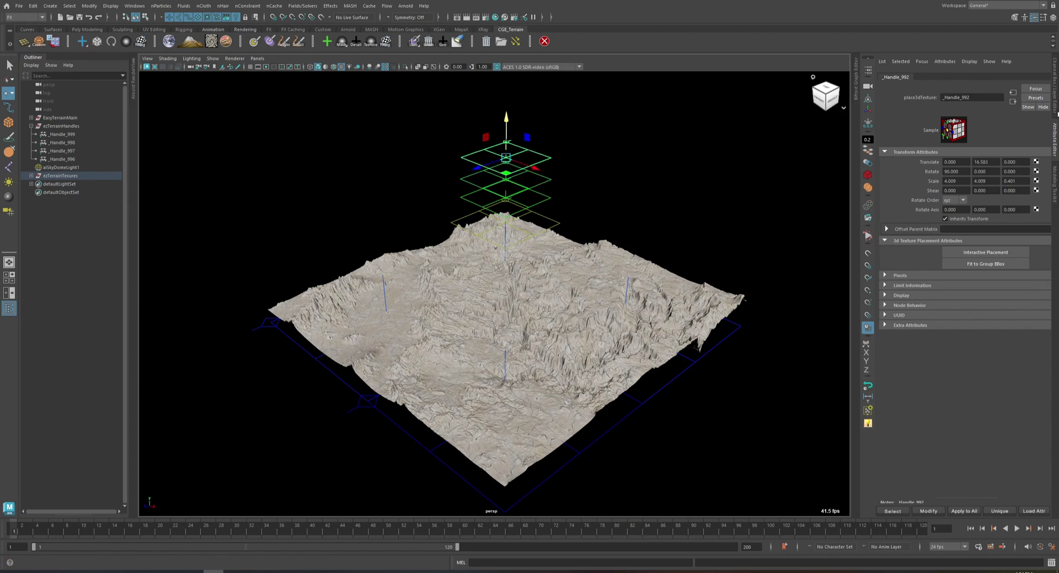
Tint the fourth rock texture a muted blue-green through its file Color Gain.
click(1013, 102)
click(961, 78)
click(962, 345)
click(959, 377)
click(950, 367)
click(936, 378)
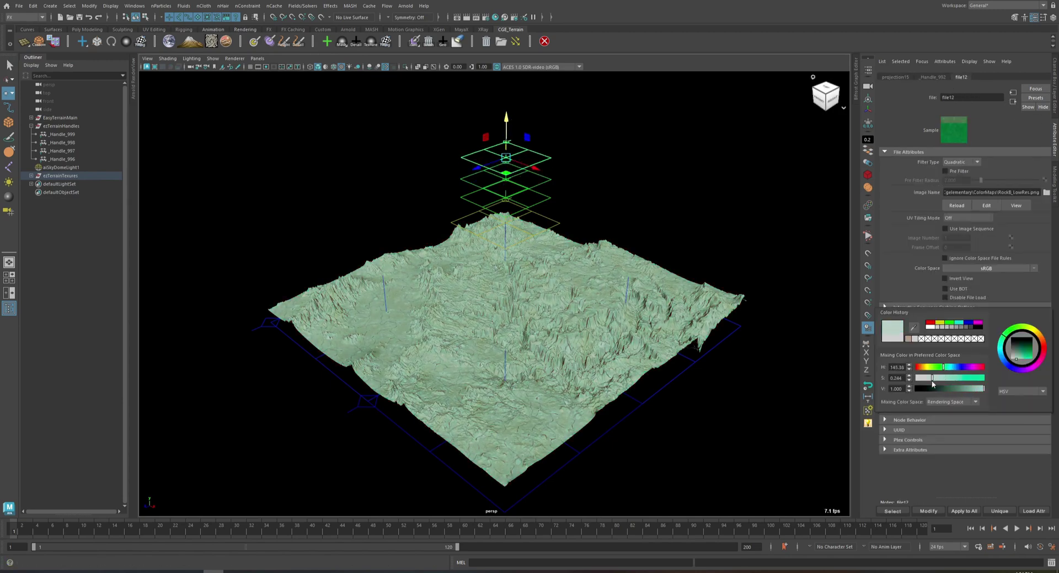
drag(964, 389, 968, 391)
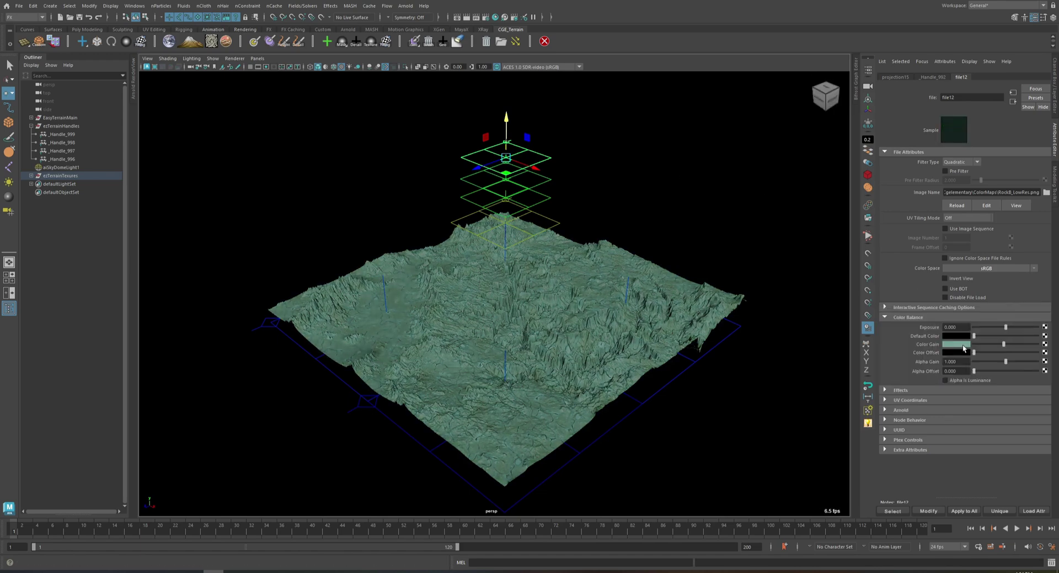
click(964, 348)
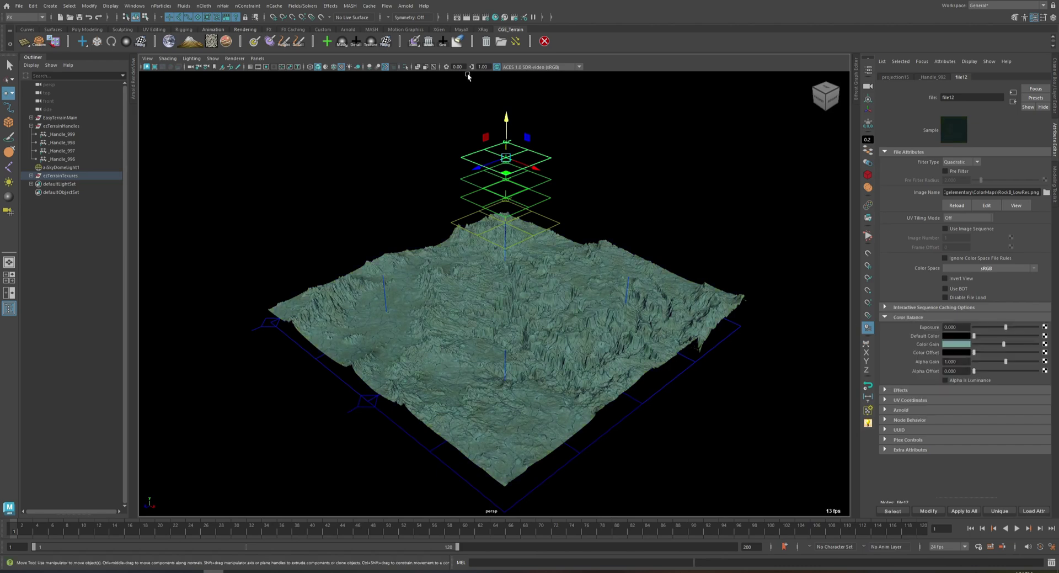
Raise the fourth texture's placement handle slightly and apply a WorldMap Flow mask using the four terrain handles.
drag(508, 126, 509, 119)
ctrl+drag(88, 159, 86, 135)
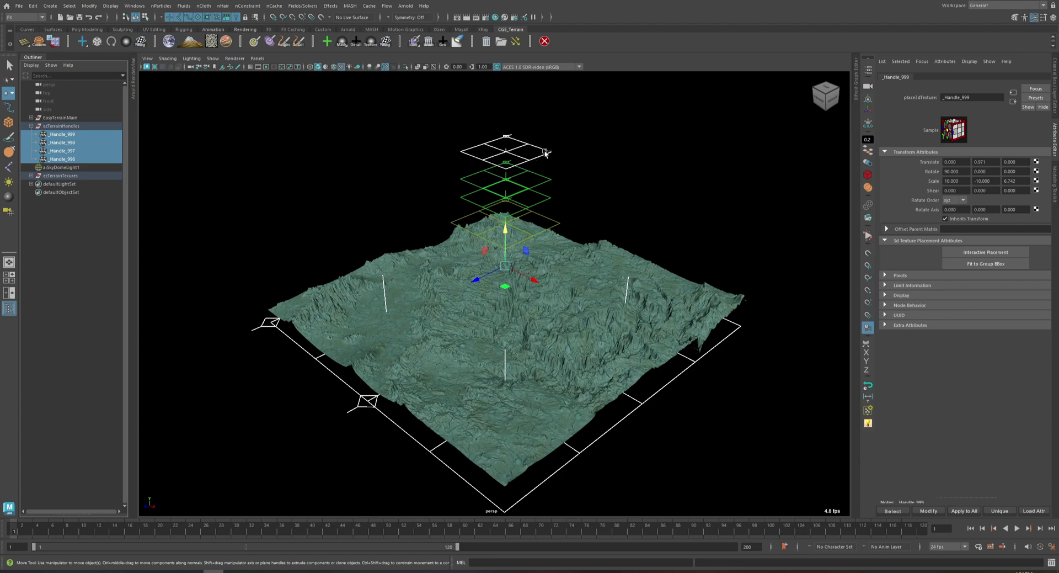
right_click(342, 42)
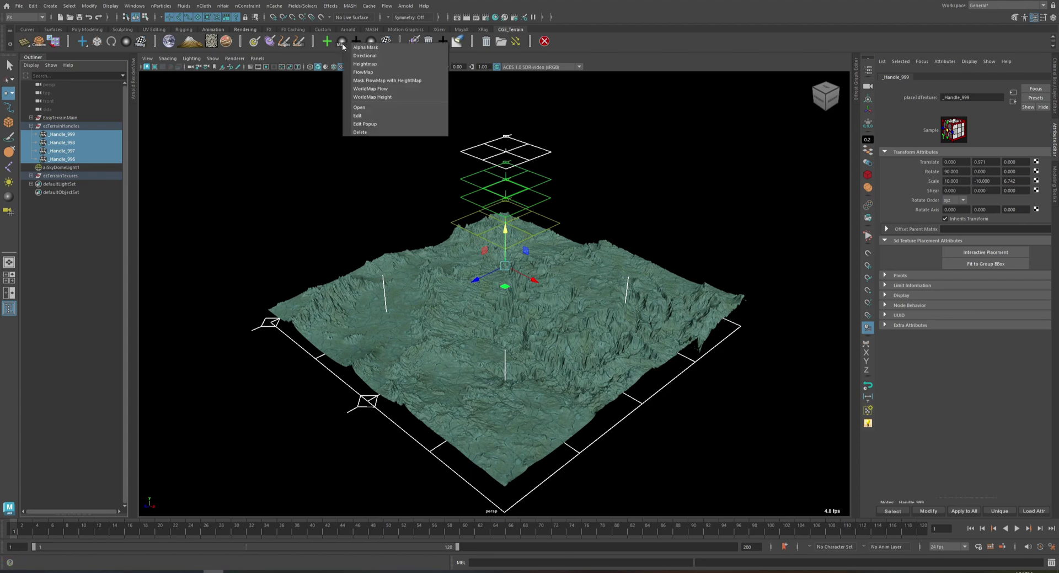
click(365, 88)
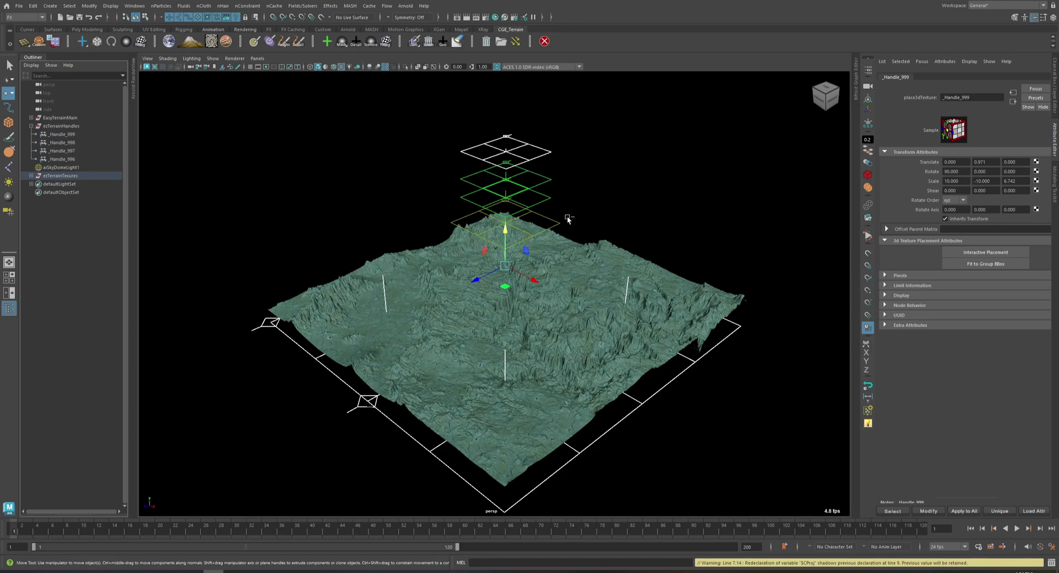
Open the green texture's flow mask ramp and move the black marker to position 0.395.
alt+drag(569, 218, 533, 291)
click(342, 42)
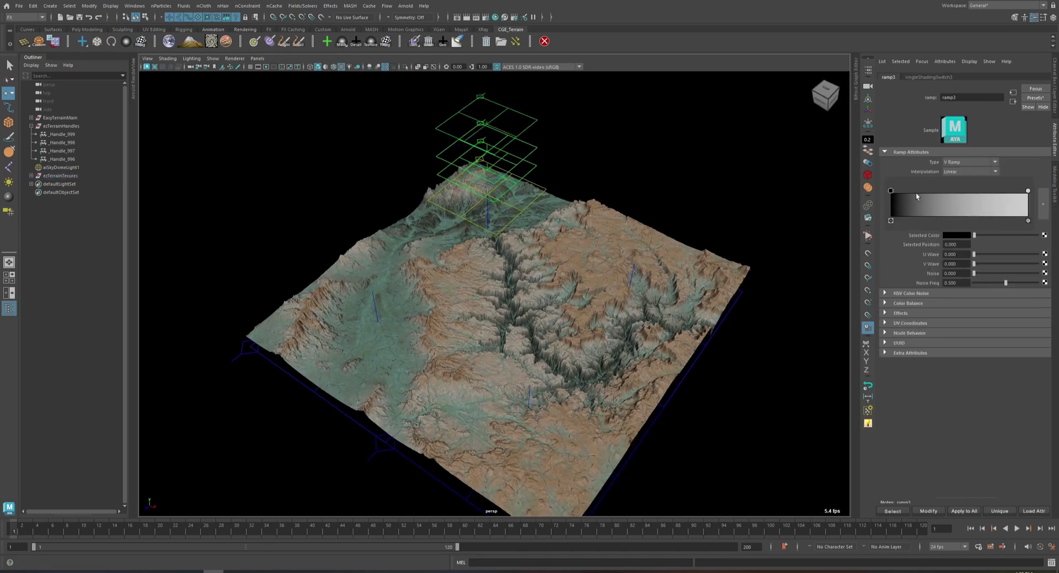
mouse_move(892, 191)
mouse_down()
mouse_move(965, 191)
mouse_move(946, 191)
mouse_up()
Move the stacked texture placement handles clear of the terrain, bringing the topmost one to about -18.457 in Z.
mouse_move(496, 265)
alt+mouse_down()
mouse_move(651, 287)
mouse_move(449, 309)
mouse_move(425, 286)
mouse_move(449, 133)
mouse_move(440, 201)
alt+mouse_up()
drag(411, 168, 316, 126)
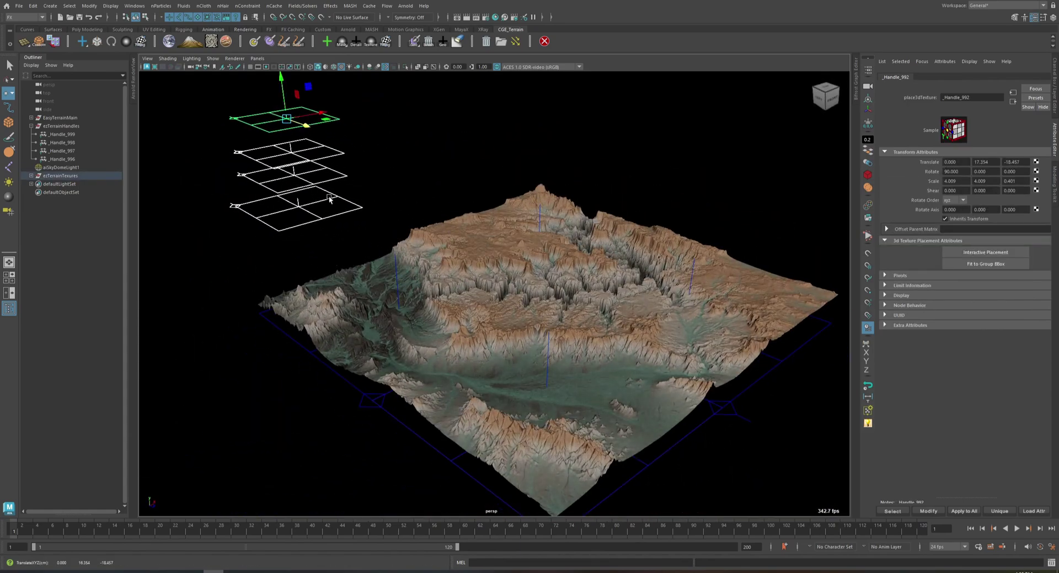
alt+middle_drag(467, 278, 541, 306)
scroll(542, 306, up, 3)
alt+drag(542, 305, 546, 358)
alt+middle_drag(475, 315, 519, 326)
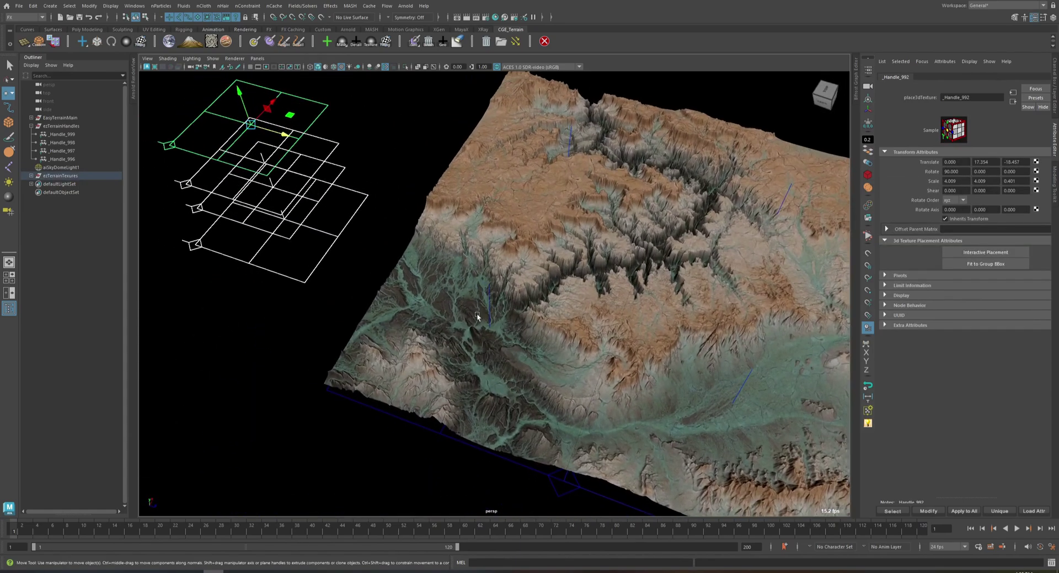
Tighten the green texture's flow mask ramp, with the black marker at 0.509 and the white marker close beside it.
click(317, 118)
click(342, 42)
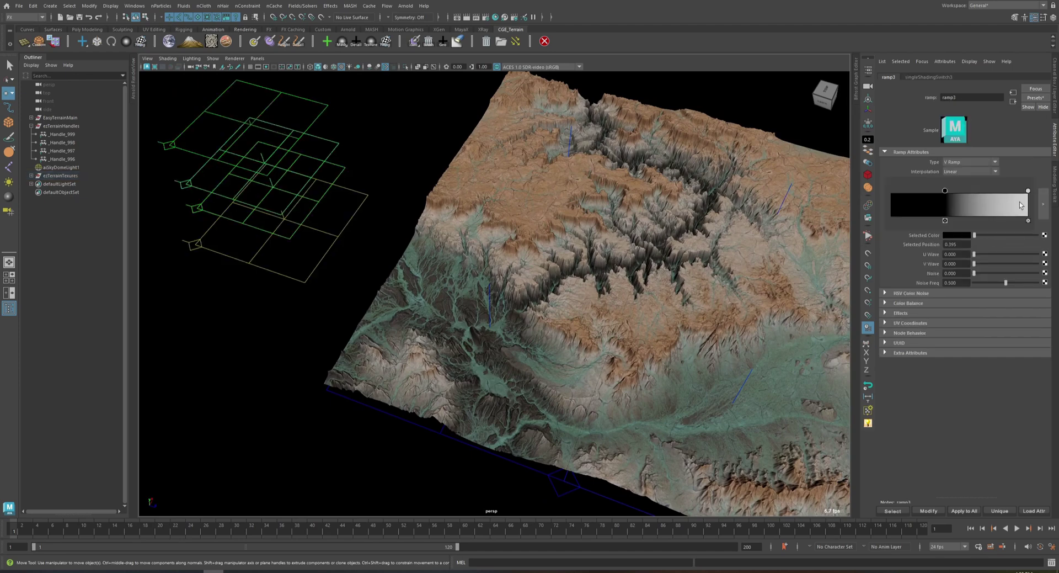
drag(1028, 191, 963, 199)
scroll(679, 268, down, 4)
alt+drag(678, 268, 729, 270)
alt+middle_drag(612, 274, 607, 302)
alt+right_drag(607, 303, 686, 309)
alt+drag(685, 310, 666, 326)
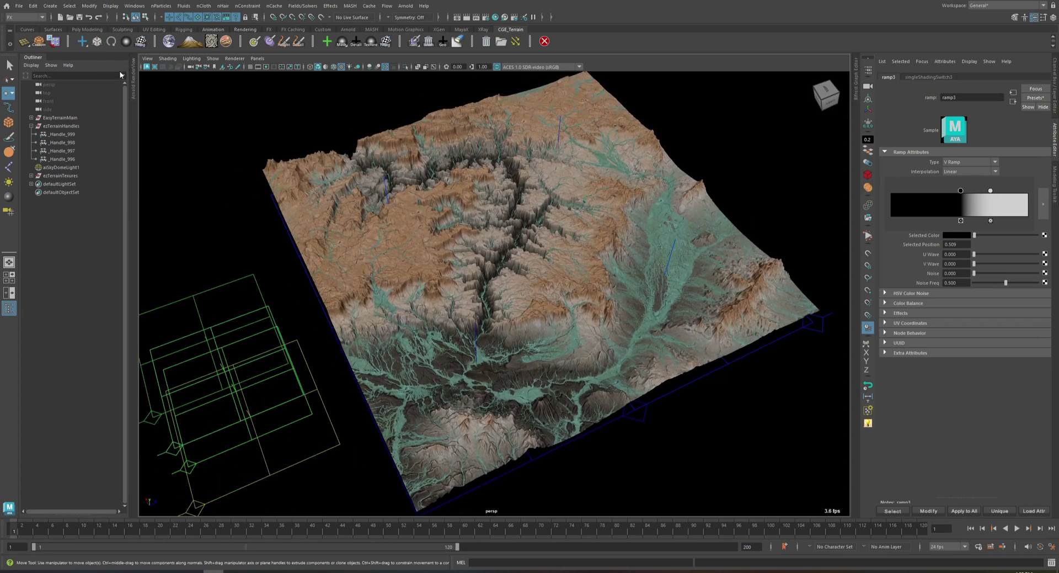
Reopen the Arnold RenderView and start the live render with the masked terrain framed closer.
click(133, 78)
click(398, 77)
mouse_move(610, 272)
alt+mouse_down()
mouse_move(681, 272)
mouse_move(599, 275)
mouse_move(610, 288)
alt+mouse_up()
alt+middle_drag(631, 255, 607, 252)
Open the sky dome light's physical sky settings and set the sky intensity to 4.855.
click(655, 136)
click(1036, 166)
drag(994, 203, 1048, 184)
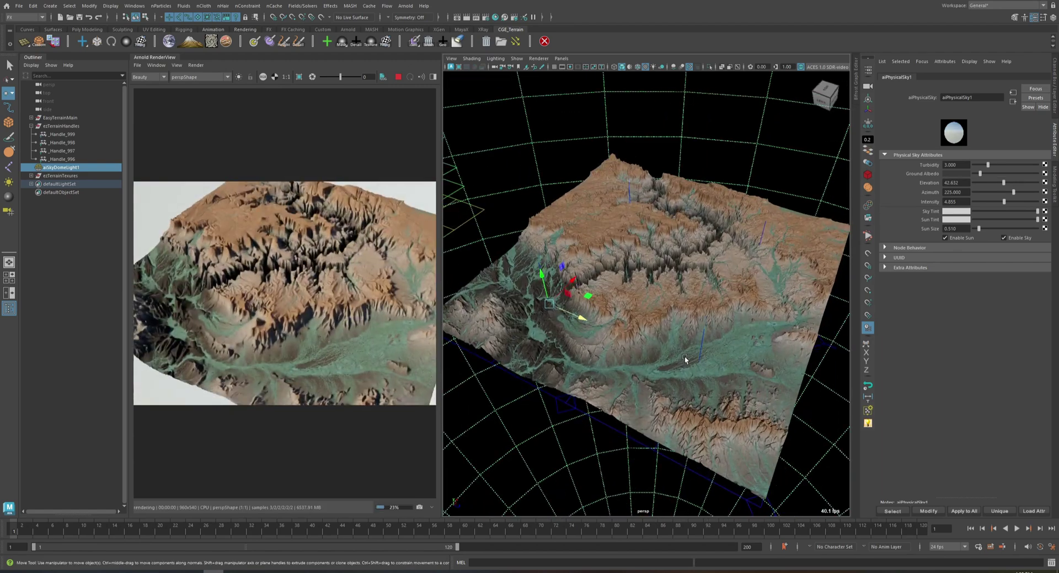
Reframe the rendered terrain, stop the live render and collapse the RenderView.
click(614, 260)
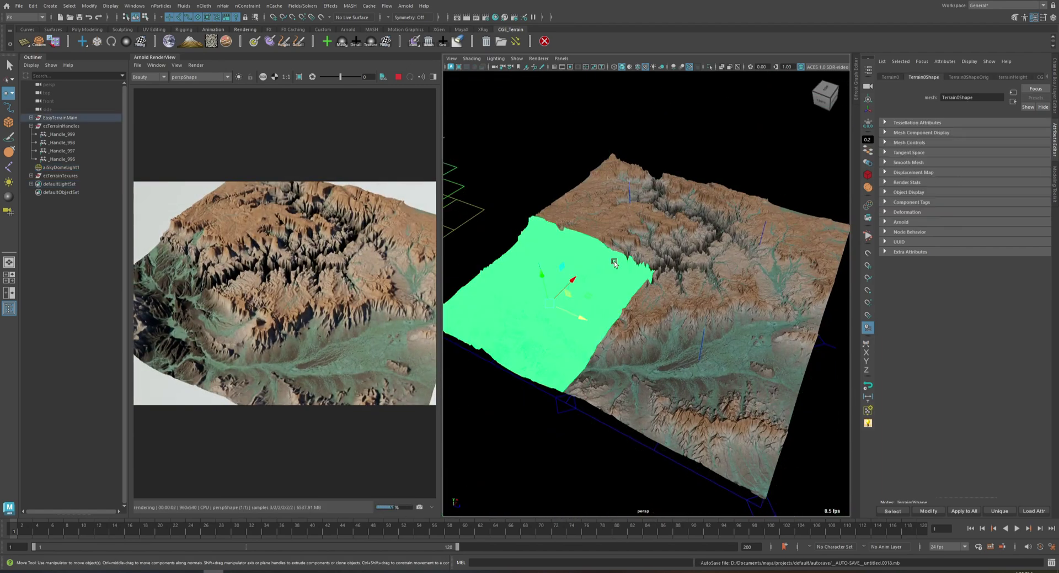
alt+drag(615, 260, 613, 244)
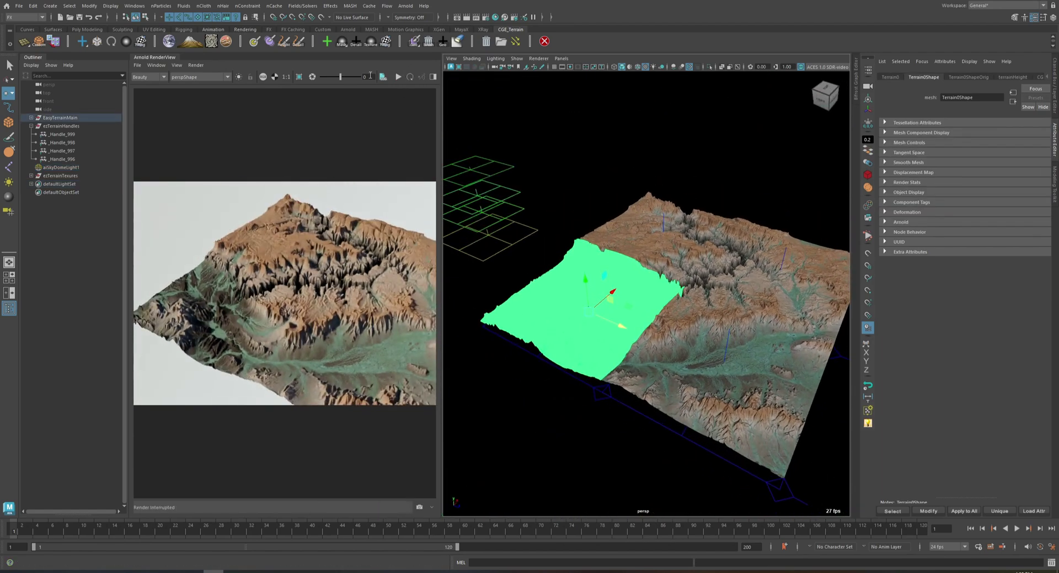
click(175, 57)
scroll(493, 207, down, 4)
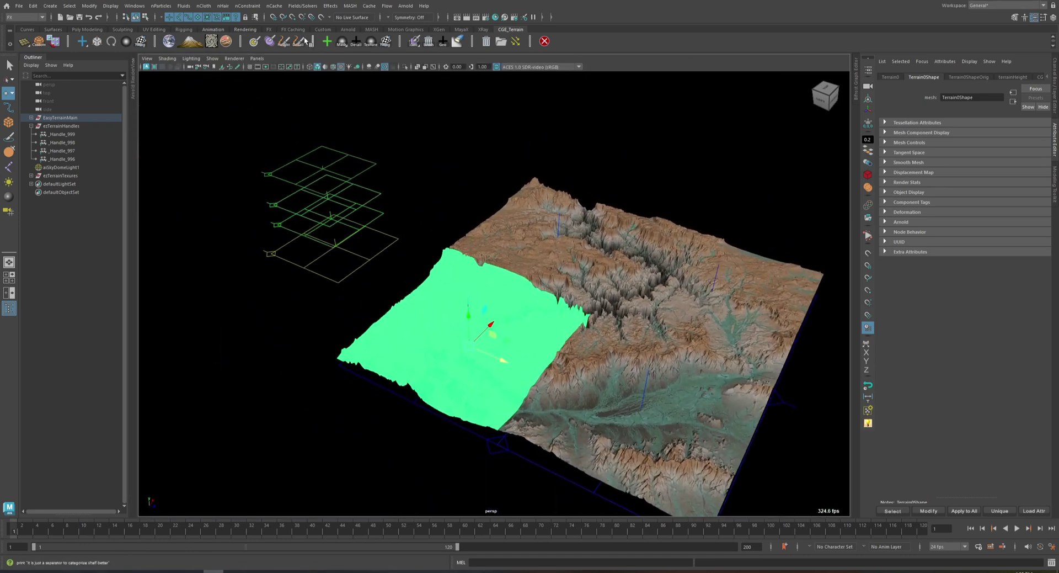
Add a fifth rock texture projection to the terrain and place its handle above the other handles.
click(478, 306)
drag(476, 307, 359, 141)
key(r)
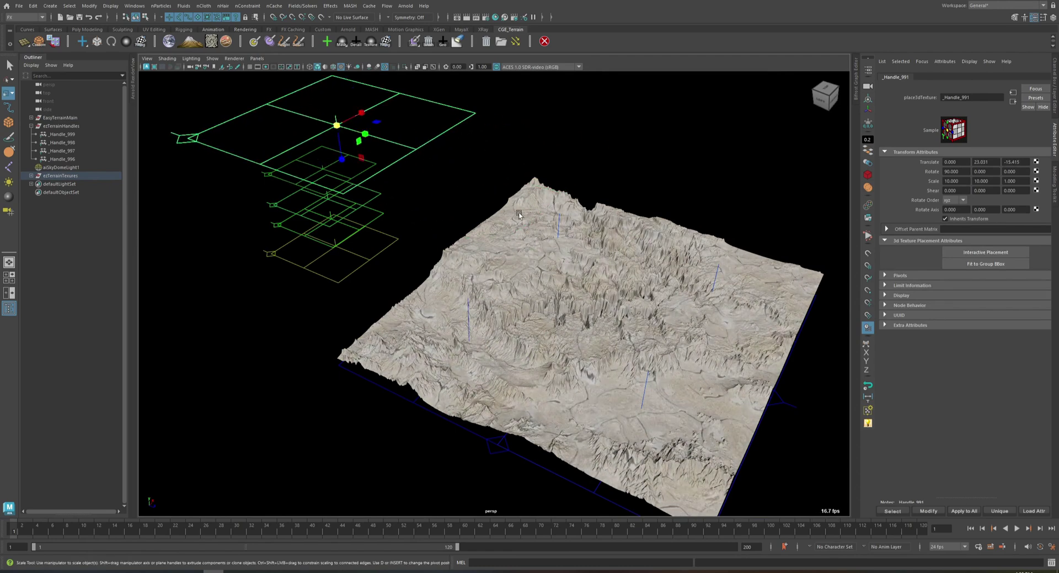
scroll(519, 214, down, 2)
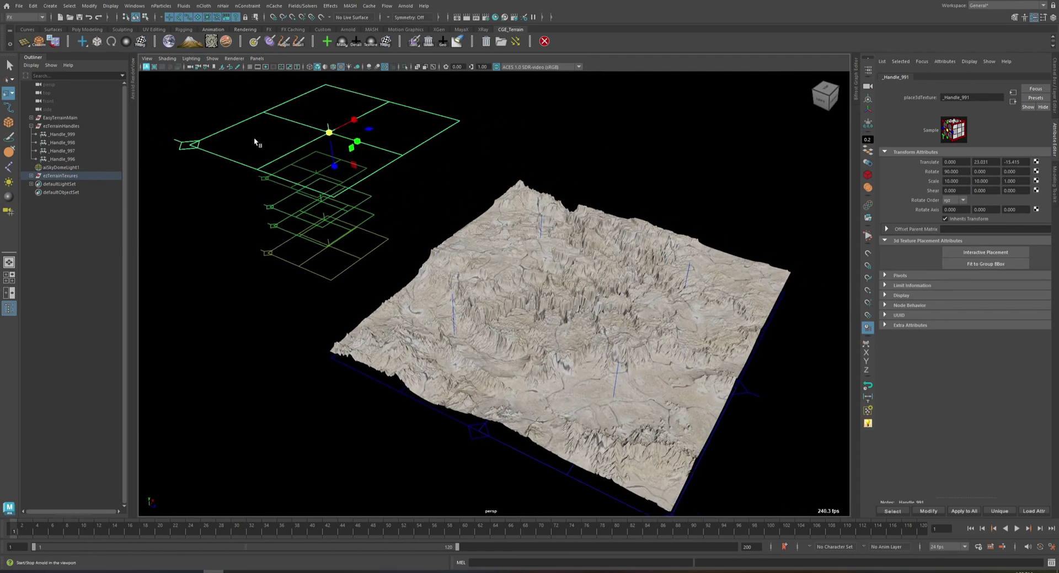
Render with Arnold in the viewport, move the fifth texture's handle to Z -12.300 and scale it to 5.075.
key(q)
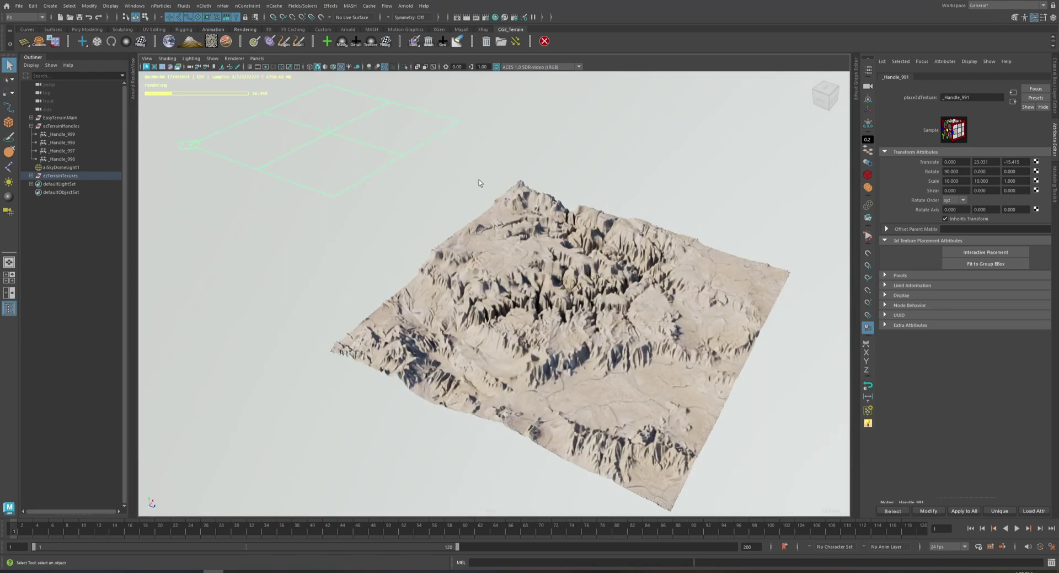
key(w)
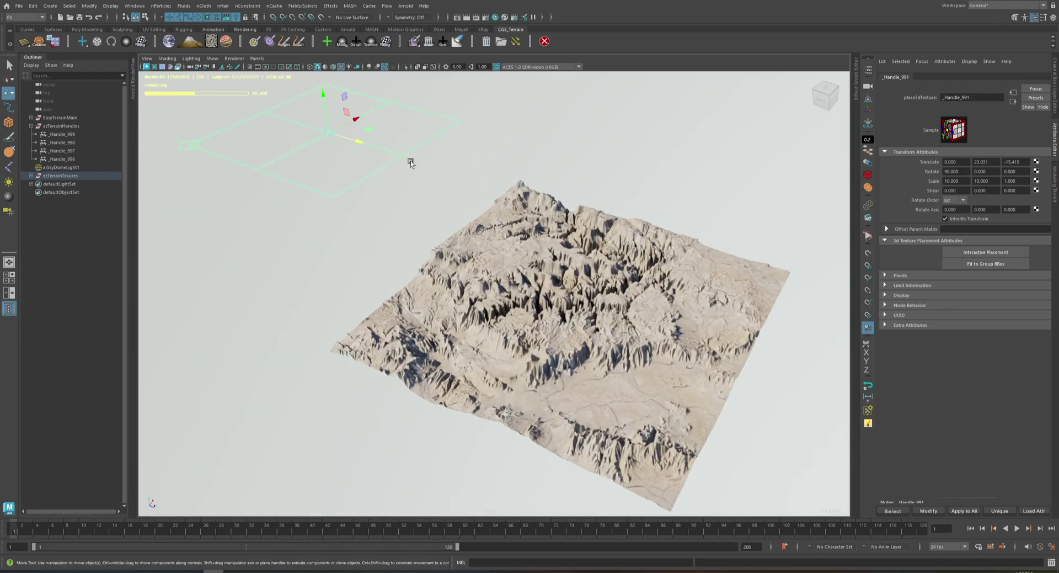
drag(357, 141, 390, 136)
key(r)
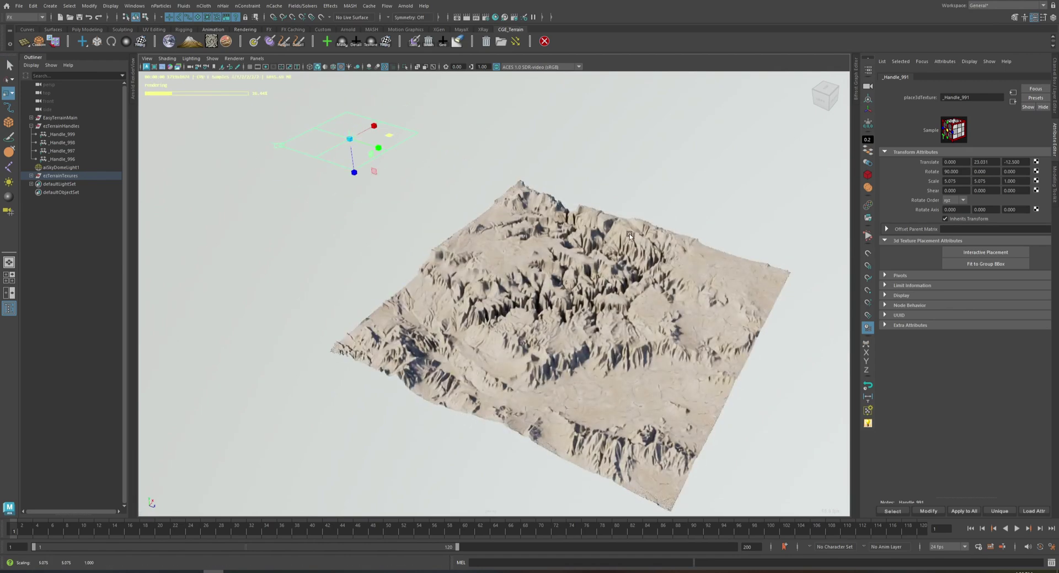
Open the fifth rock texture's file settings and its Color Gain colour.
click(1013, 101)
click(961, 77)
click(958, 344)
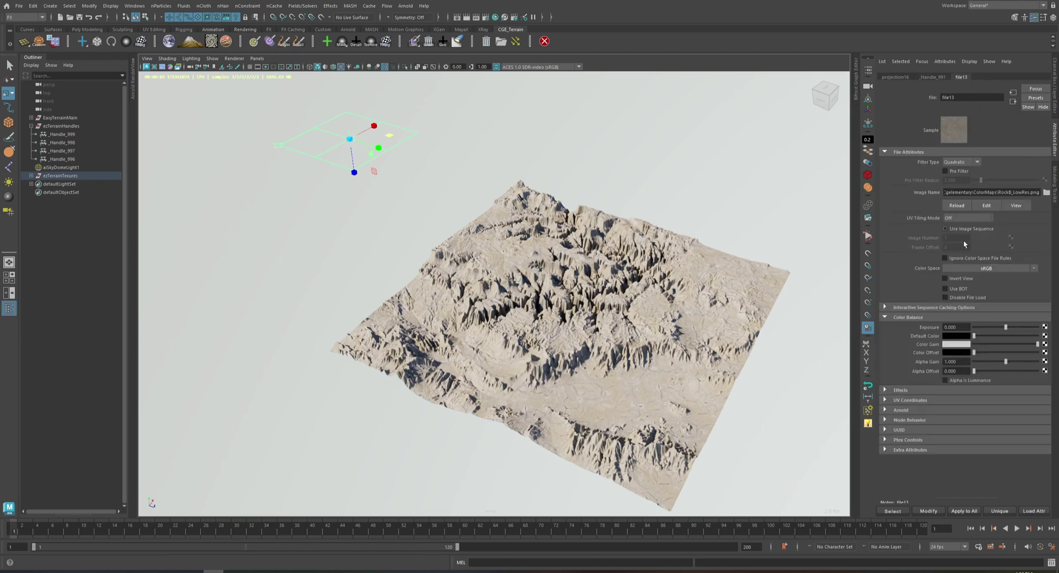
Select the four terrain handles and apply a WorldMap Height mask to the fifth rock texture.
drag(76, 136, 77, 159)
right_click(338, 49)
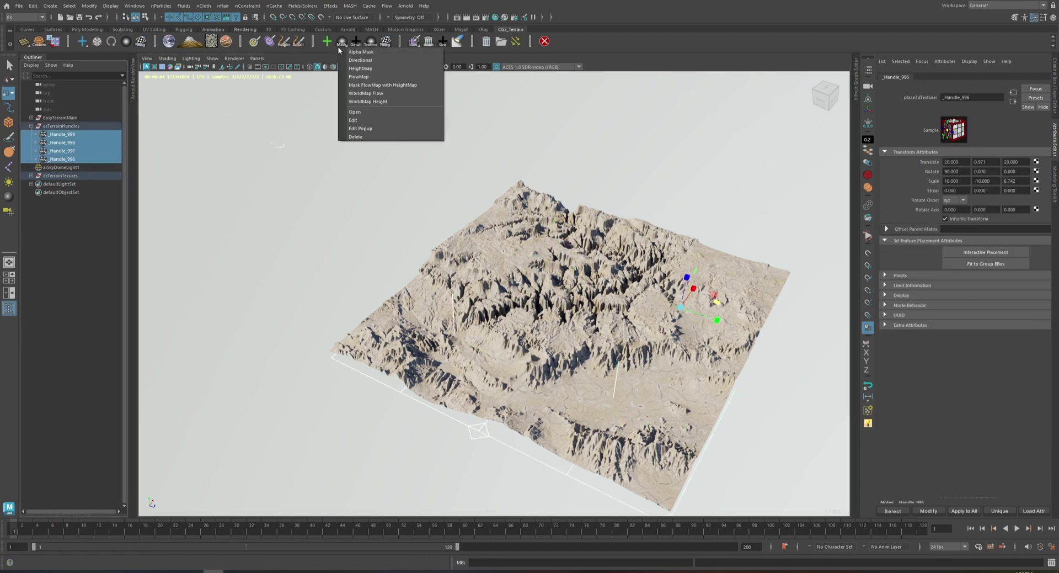
click(365, 102)
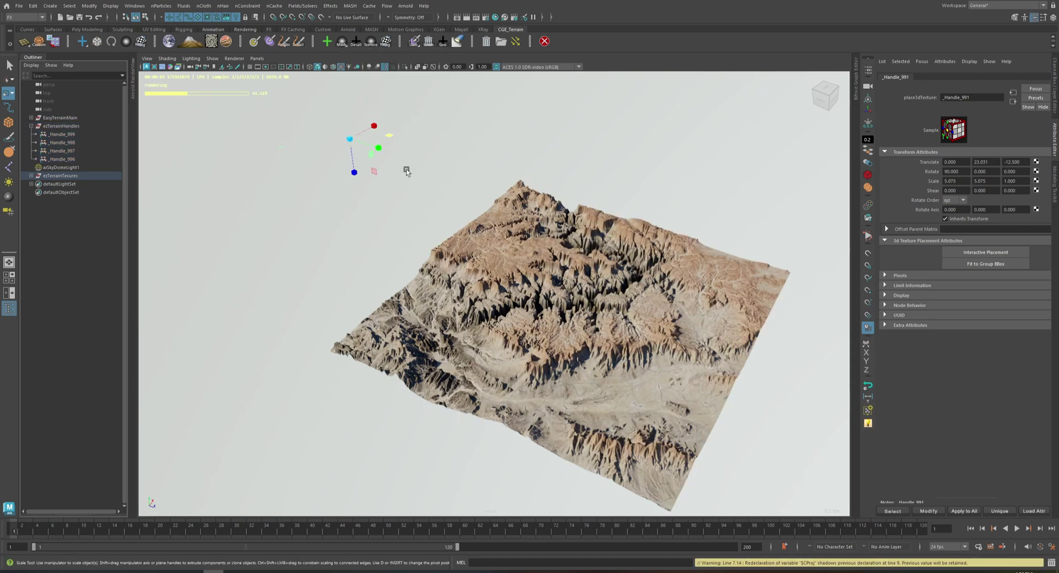
scroll(407, 170, up, 1)
key(w)
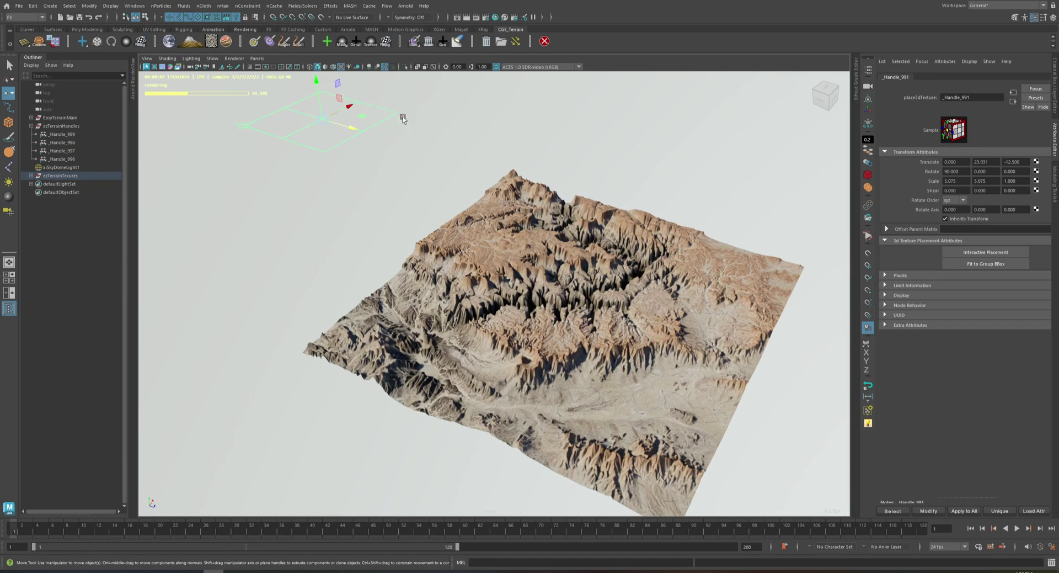
Open the fifth rock texture's mask ramp and reshape it to fade from white at the start to black at position 0.130.
click(342, 42)
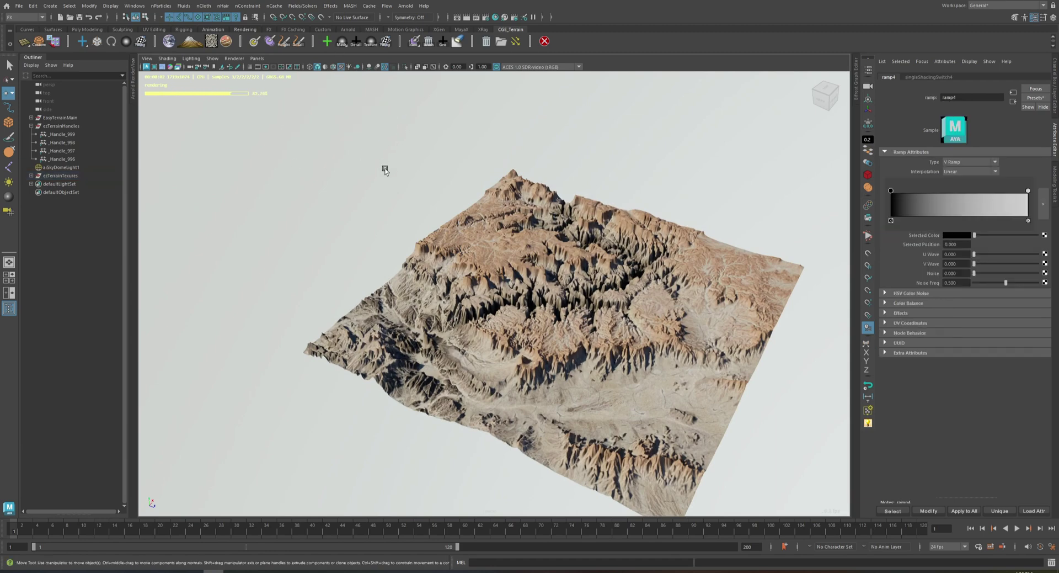
drag(1028, 190, 940, 190)
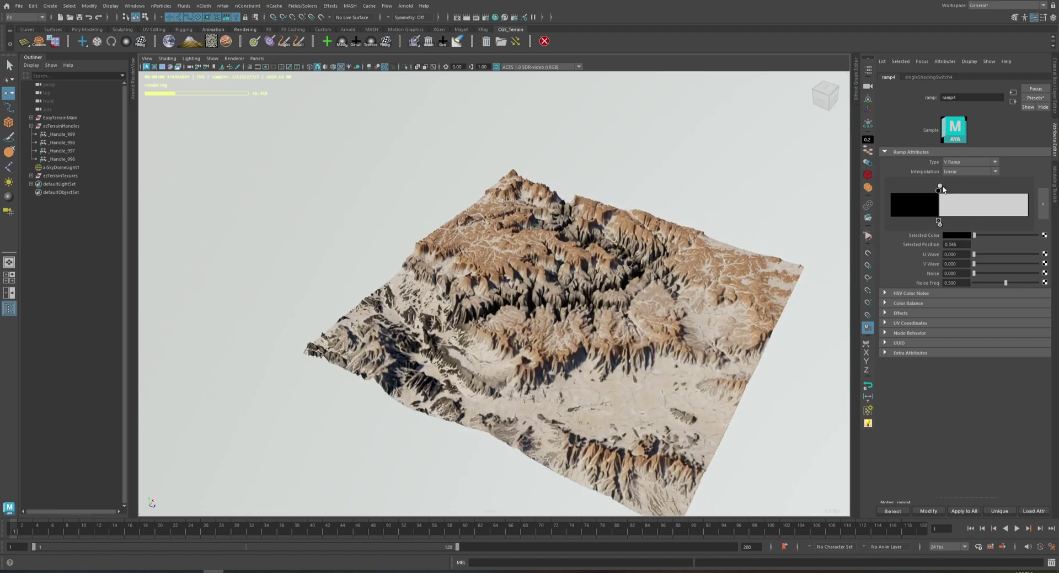
drag(940, 190, 930, 190)
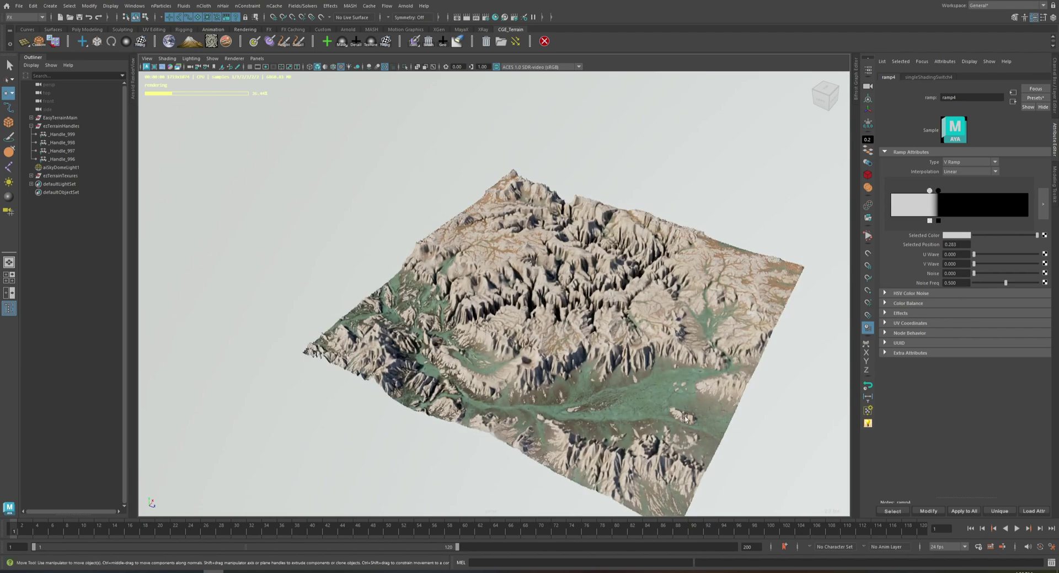
mouse_move(930, 190)
mouse_down()
mouse_move(891, 191)
mouse_move(909, 191)
mouse_up()
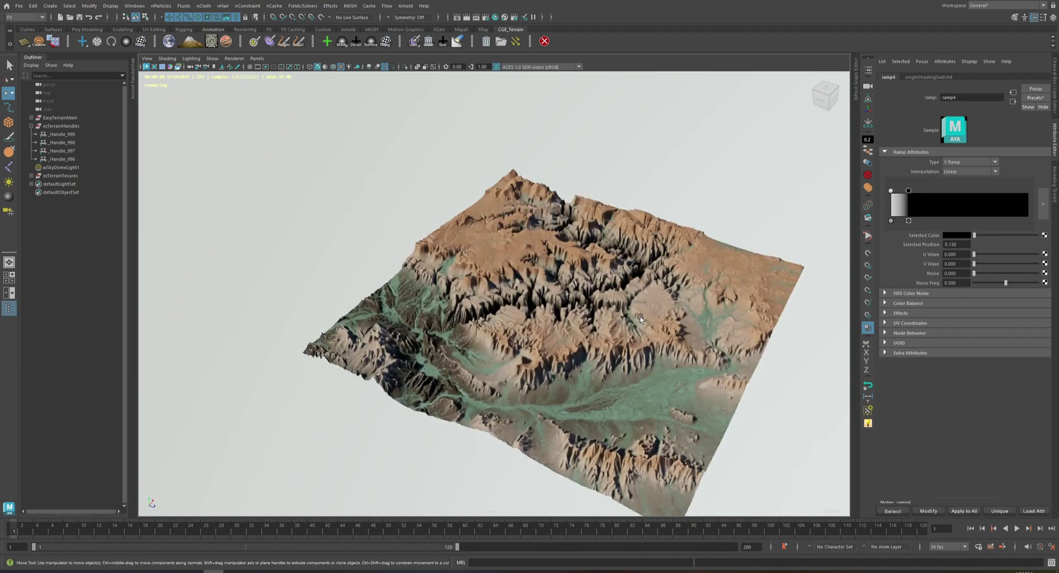
scroll(630, 306, up, 3)
scroll(601, 305, up, 2)
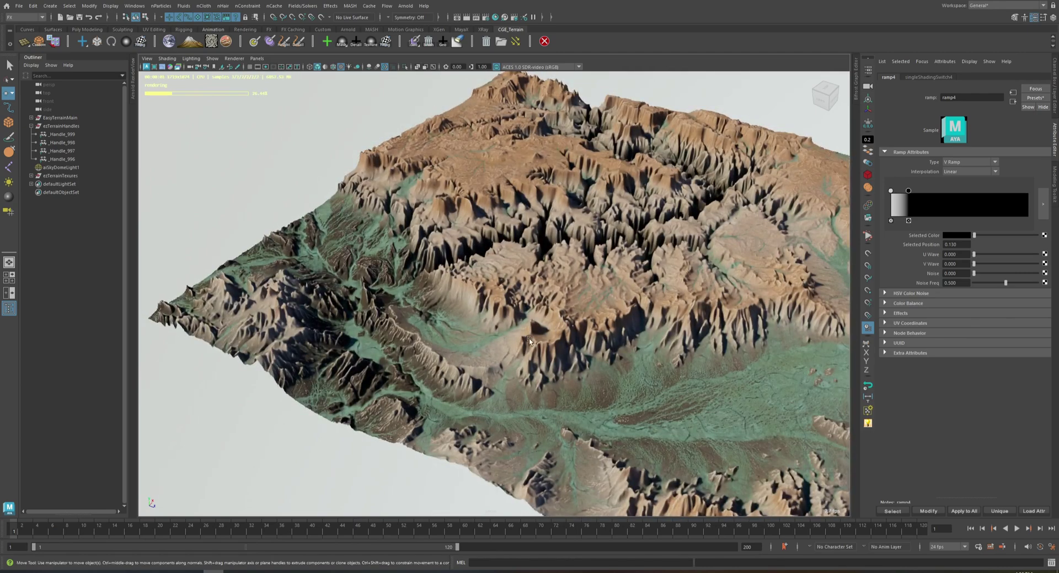
Stop the Arnold viewport render and widen the mask ramp's fade by setting its black marker to position 0.223.
click(146, 66)
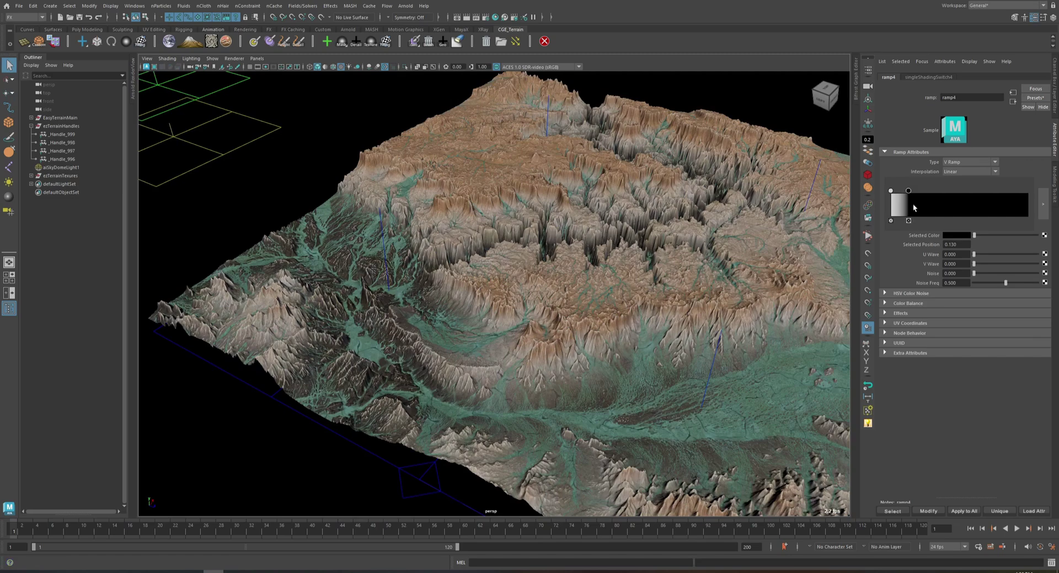
mouse_move(909, 191)
mouse_down()
mouse_move(933, 191)
mouse_move(905, 191)
mouse_up()
alt+drag(475, 309, 604, 310)
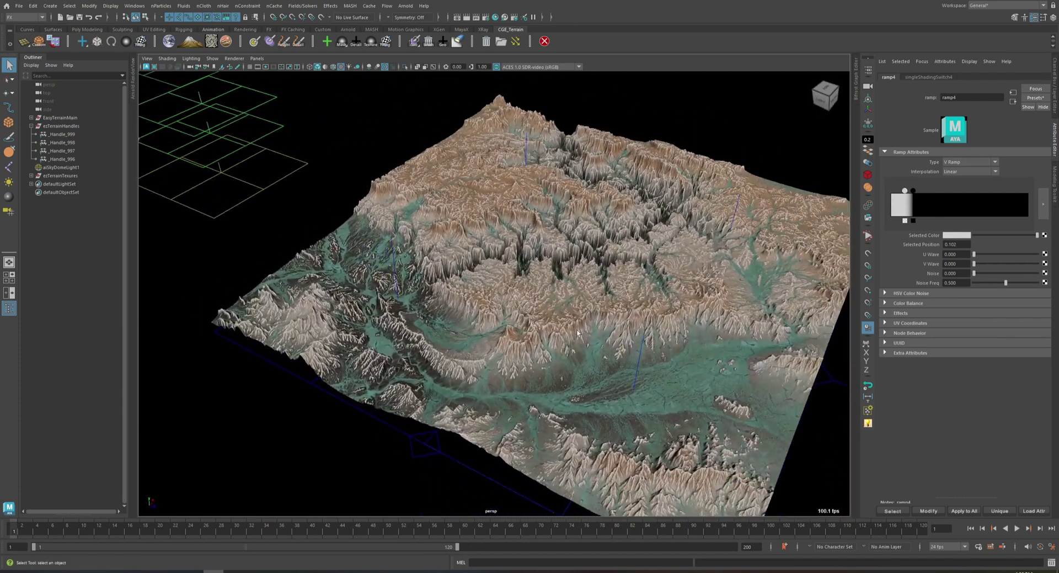
drag(913, 190, 922, 190)
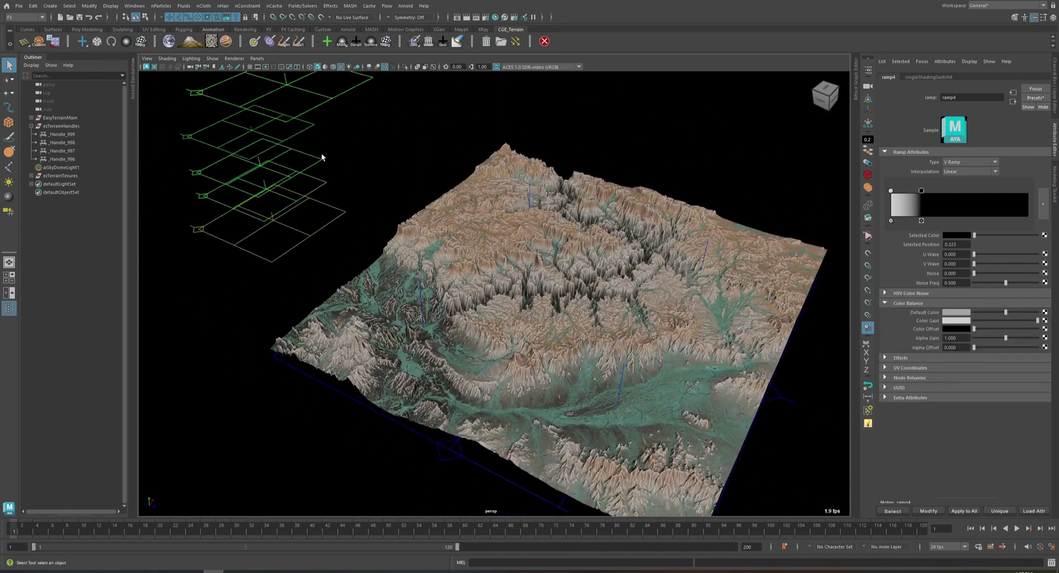
Select the fifth rock texture's projection handle and open the settings of its image file.
click(332, 99)
click(1013, 101)
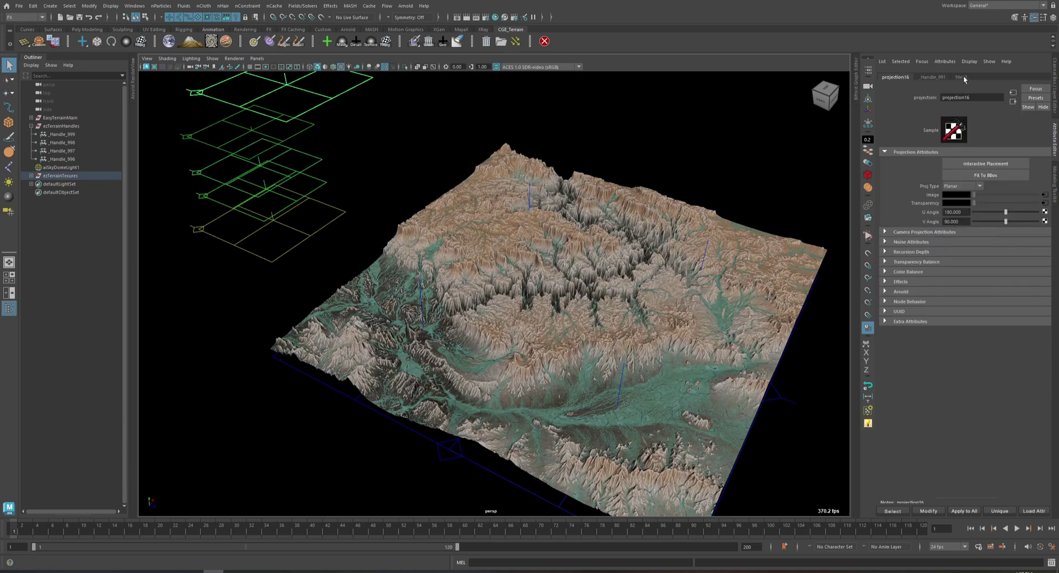
click(962, 77)
Darken the fifth rock texture's Color Gain to near black and restore it to full brightness.
drag(1037, 344, 946, 349)
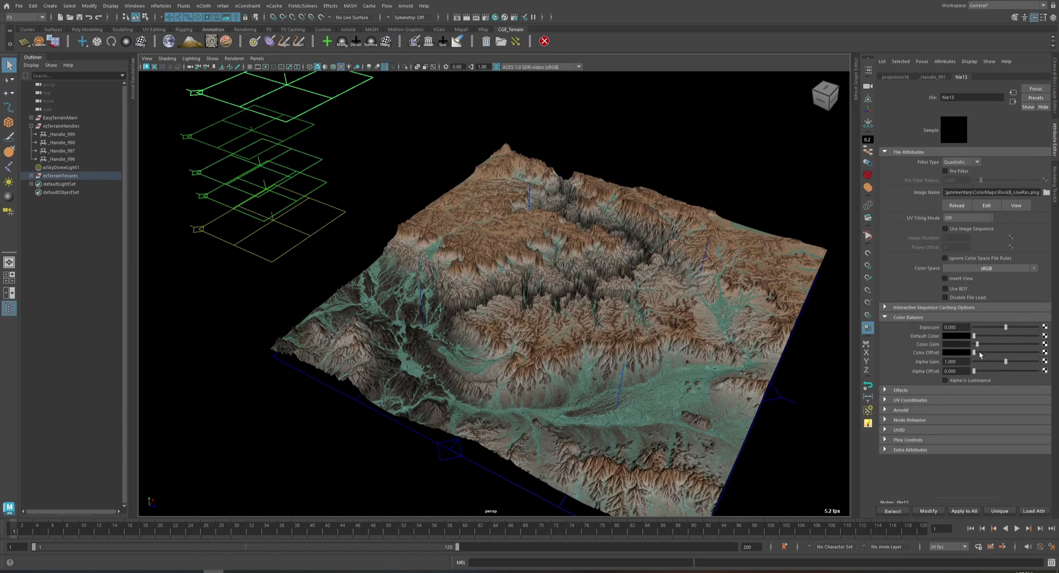
alt+drag(557, 409, 670, 394)
drag(975, 345, 1057, 341)
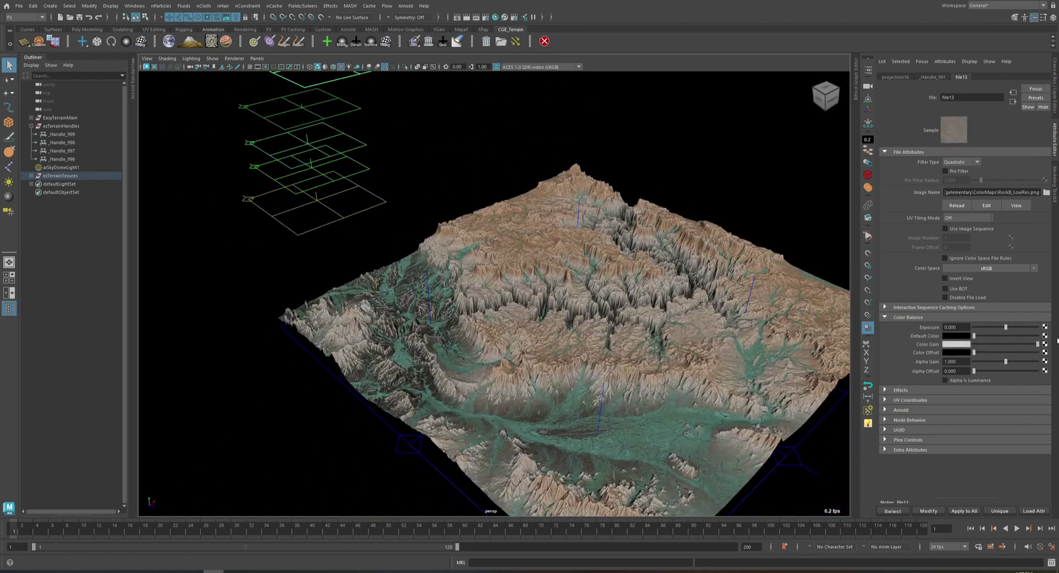
Tint the fifth rock texture's Color Gain orange, refine the shade and inspect the terrain from several sides.
click(964, 347)
click(977, 380)
drag(952, 371, 920, 373)
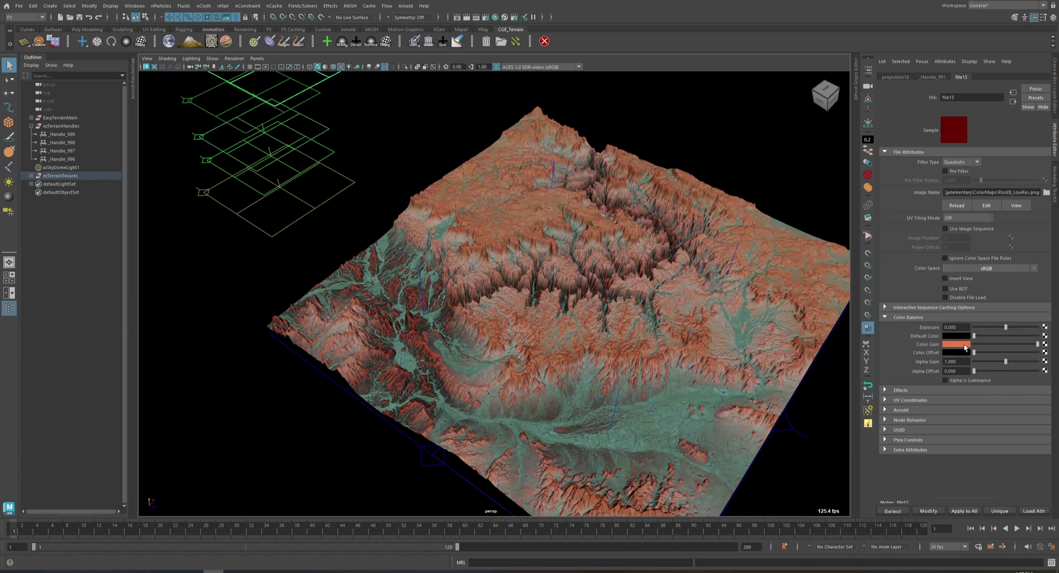
click(966, 348)
drag(985, 379, 939, 391)
alt+drag(624, 375, 662, 342)
alt+middle_drag(662, 342, 639, 360)
alt+drag(639, 360, 558, 347)
alt+right_drag(583, 317, 541, 333)
alt+drag(542, 333, 509, 319)
Select the four terrain handles and open the real-world height map library of US states.
drag(78, 135, 77, 159)
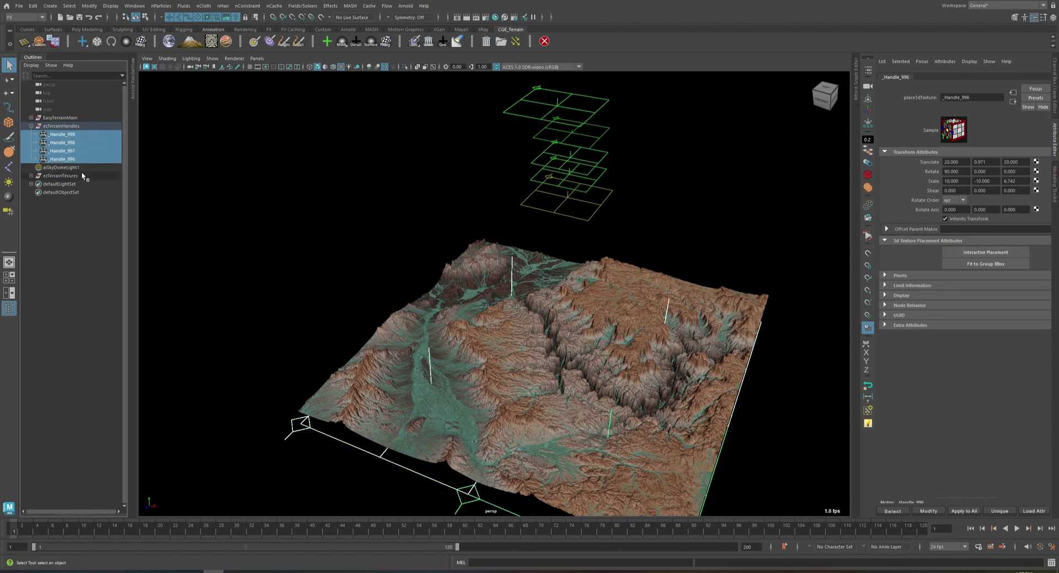
click(169, 41)
click(201, 120)
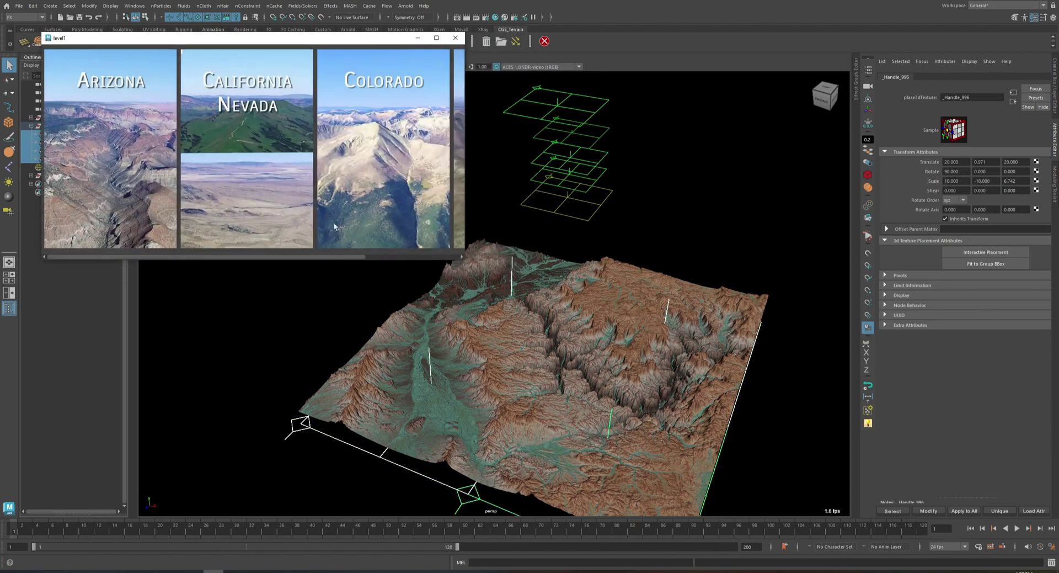
Apply Arizona height map tiles to the four terrain handles and inspect the resulting landscape.
click(143, 164)
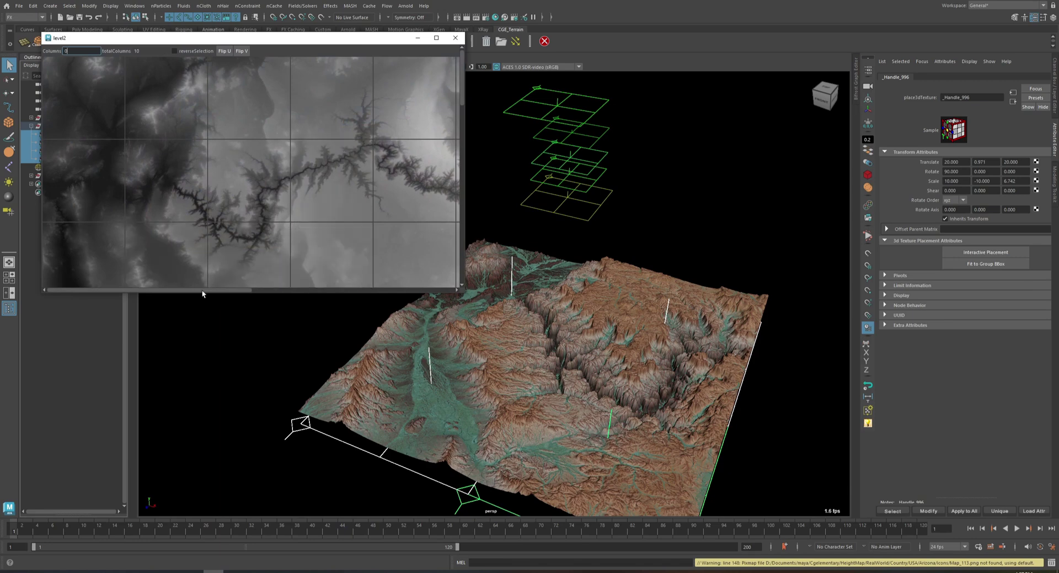
drag(203, 289, 269, 290)
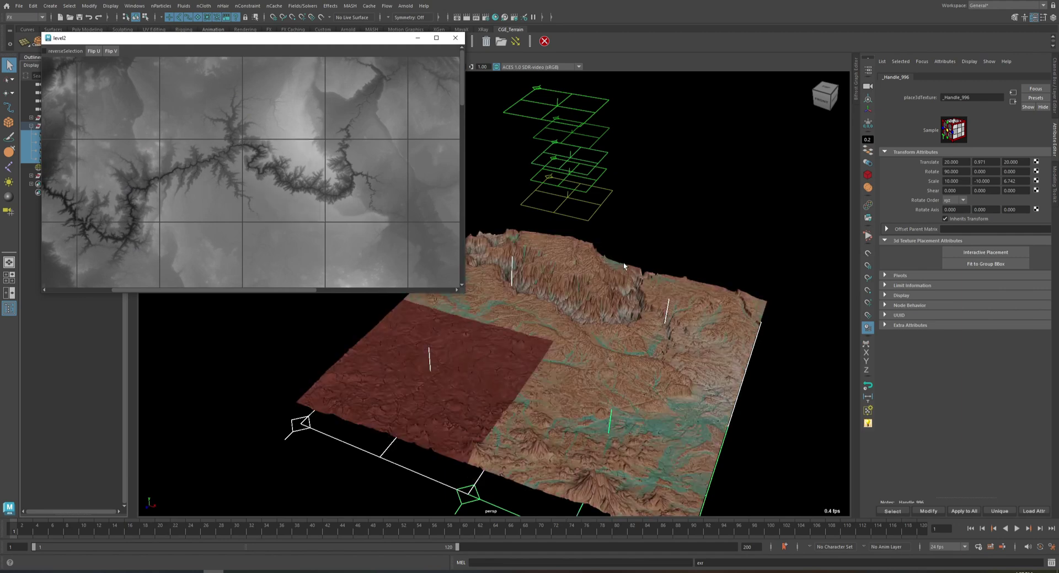
alt+drag(542, 341, 613, 310)
alt+right_drag(613, 310, 697, 395)
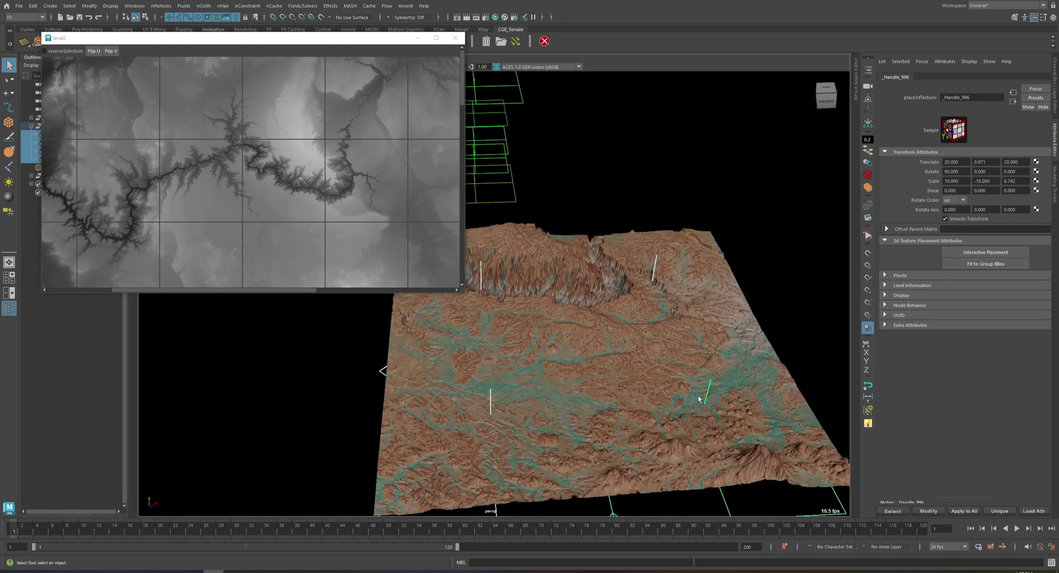
alt+drag(570, 295, 558, 273)
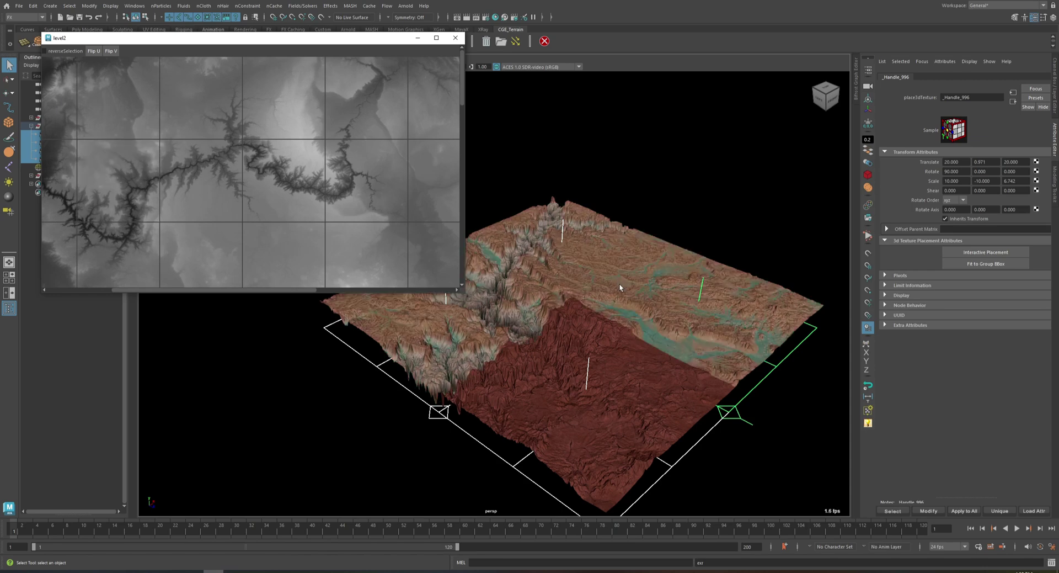
alt+drag(628, 277, 626, 371)
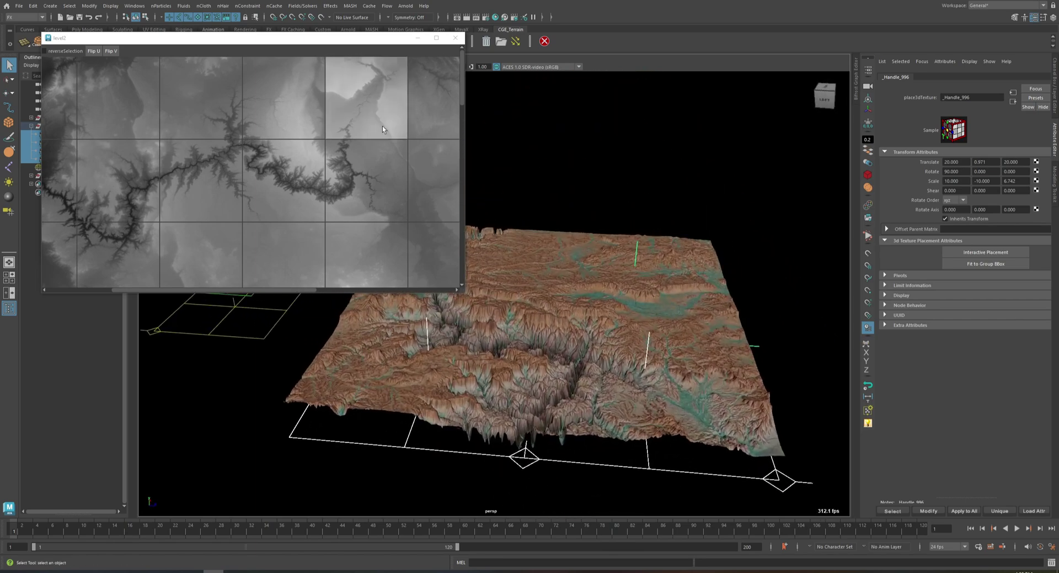
Replace the terrain's height maps with tiles from the California Nevada set and inspect the landscape.
click(455, 37)
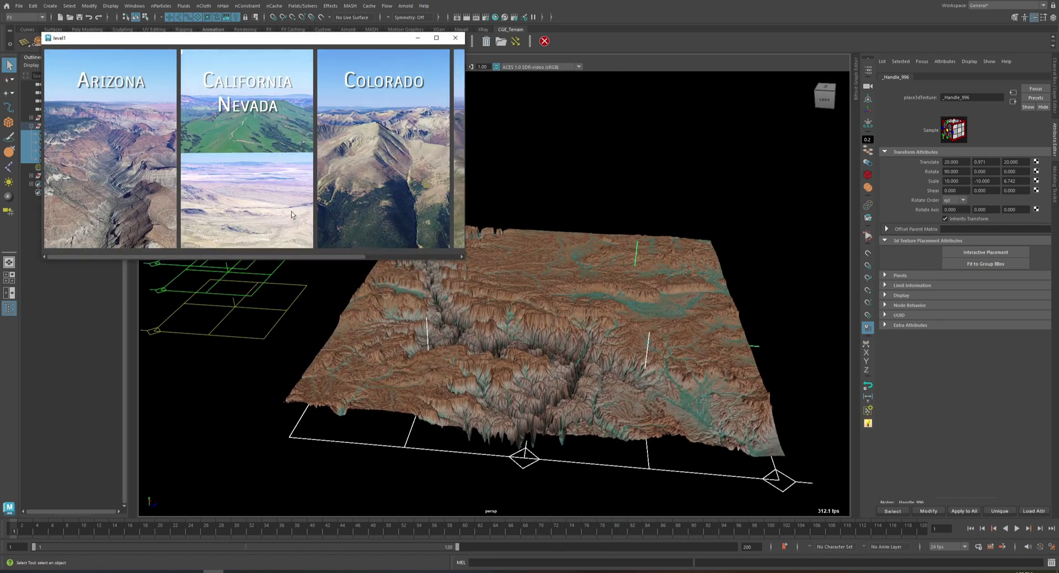
click(277, 134)
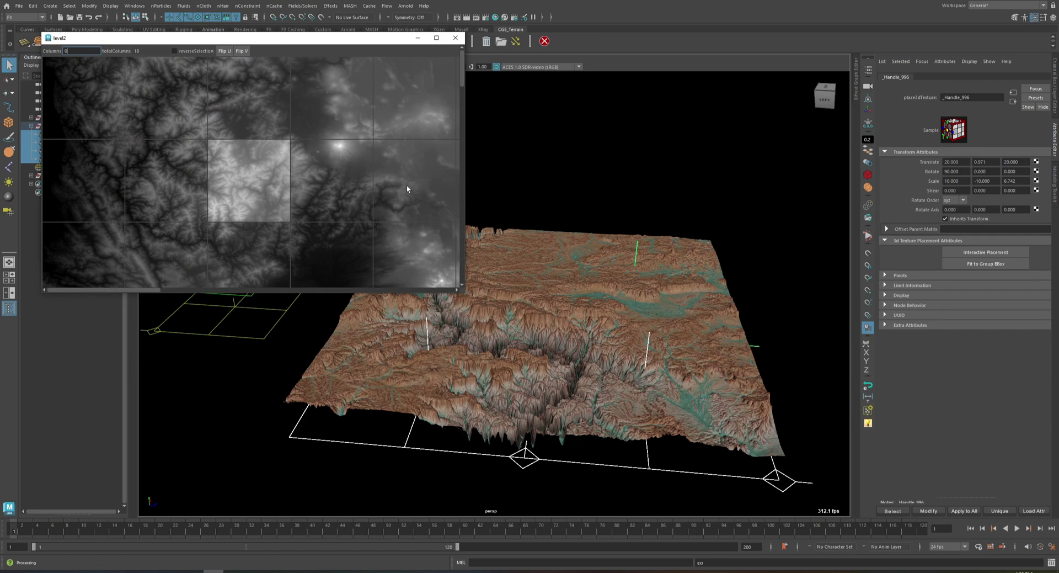
click(676, 287)
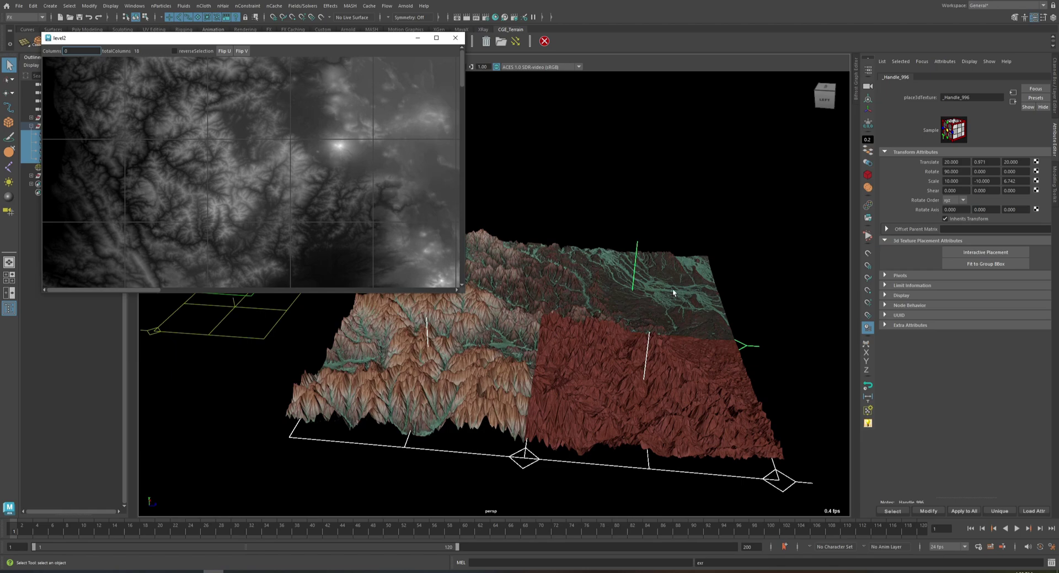
mouse_move(673, 288)
alt+mouse_down()
mouse_move(596, 315)
mouse_move(673, 324)
mouse_move(660, 297)
alt+mouse_up()
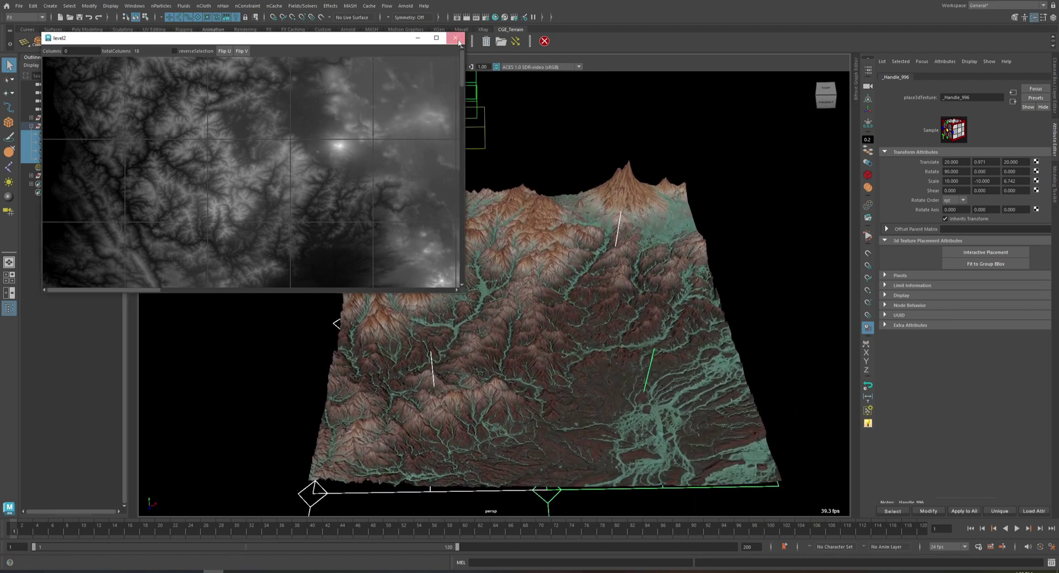
alt+drag(516, 162, 540, 316)
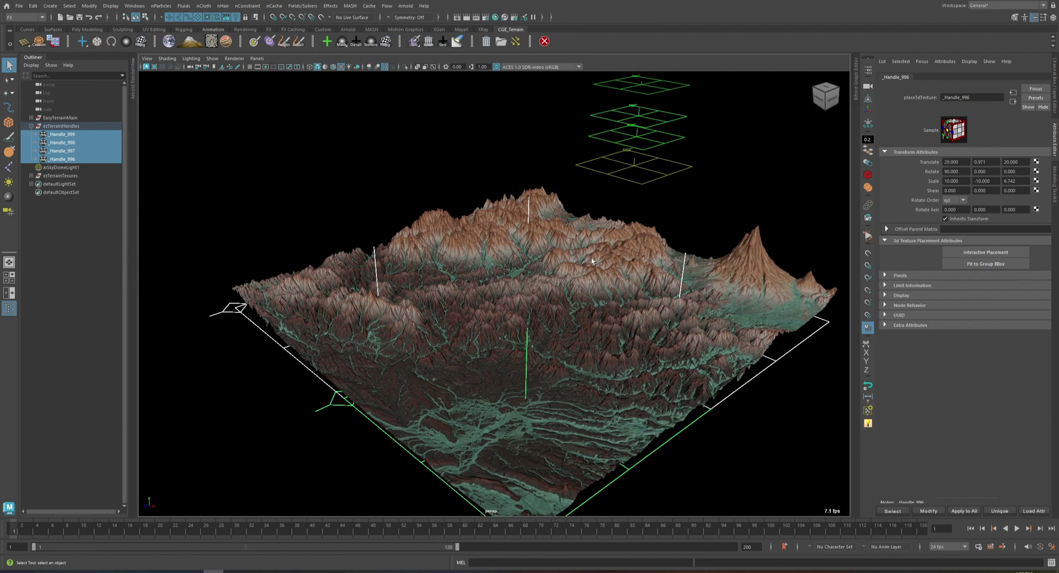
Lower the terrain relief by setting Scale Z to 5 on the four selected terrain handles.
key(w)
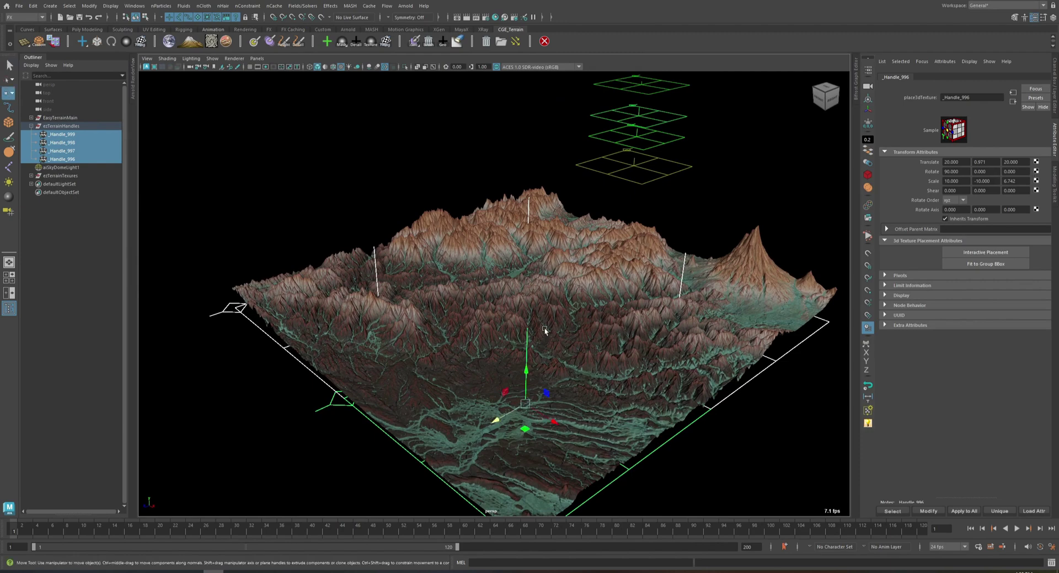
key(ctrl+a)
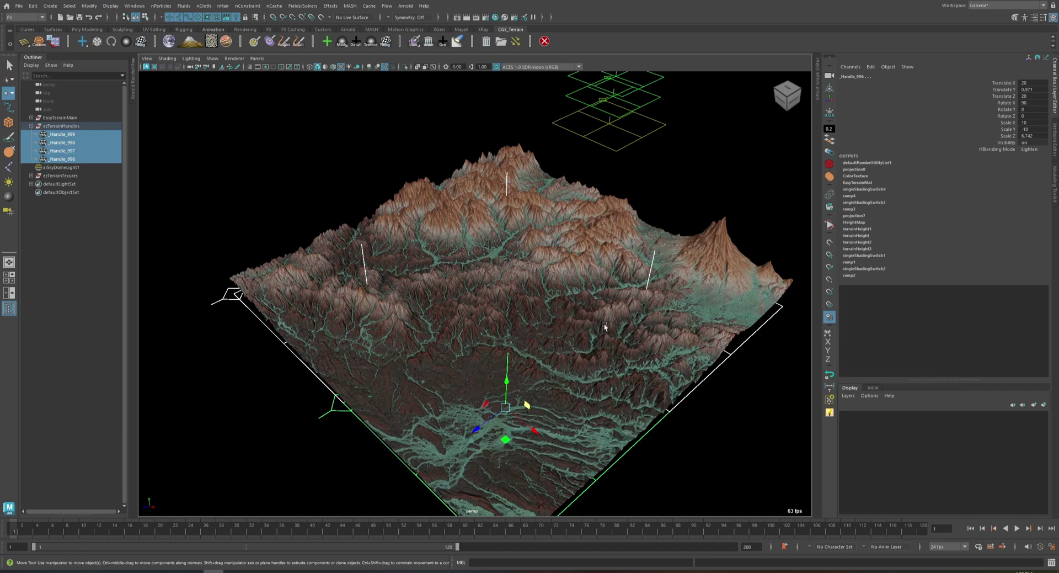
click(1030, 136)
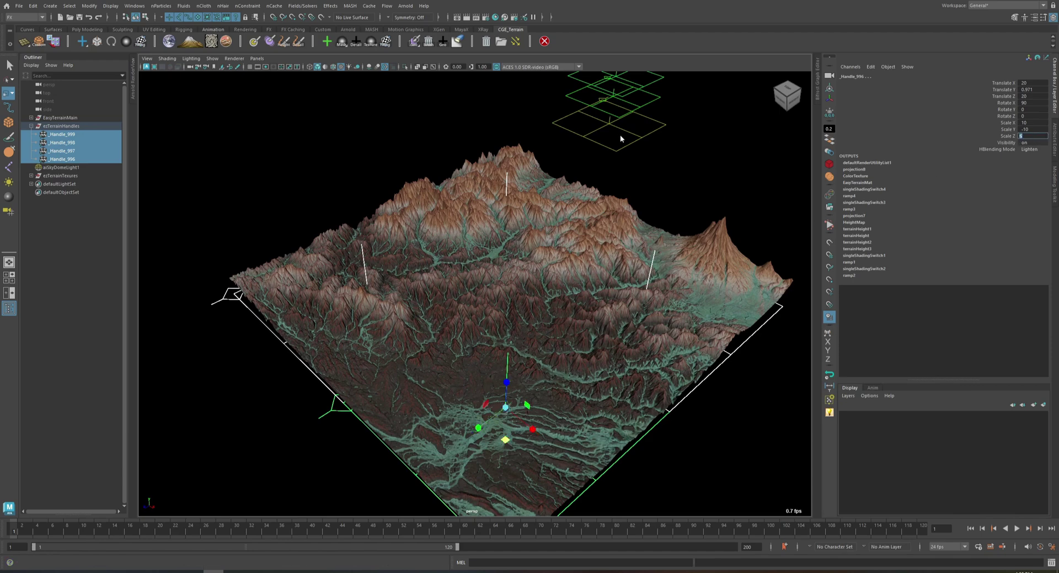
key(Return)
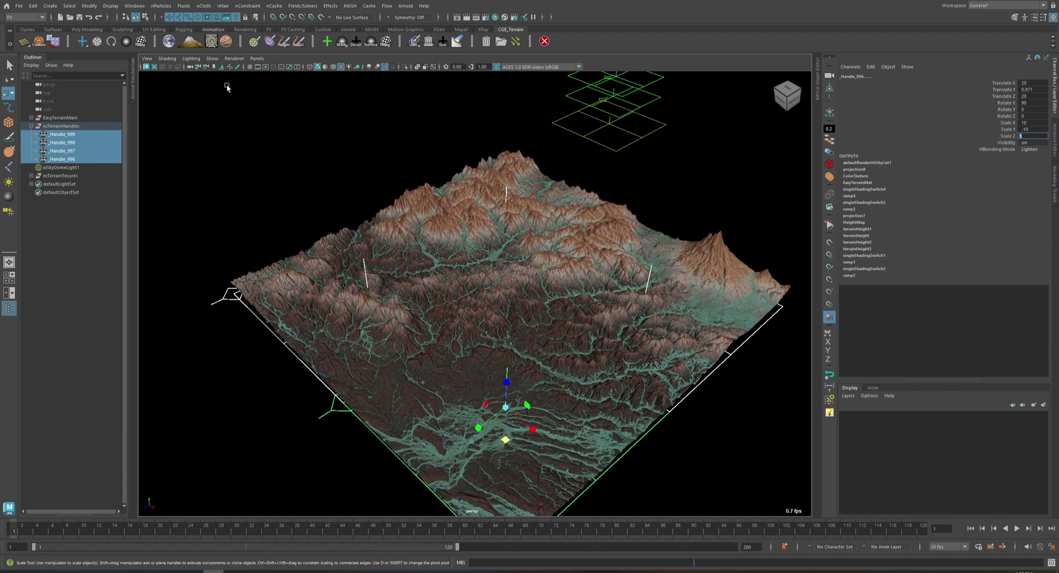
Set the terrain's subdivision level to Ultra and clear the selection.
click(52, 41)
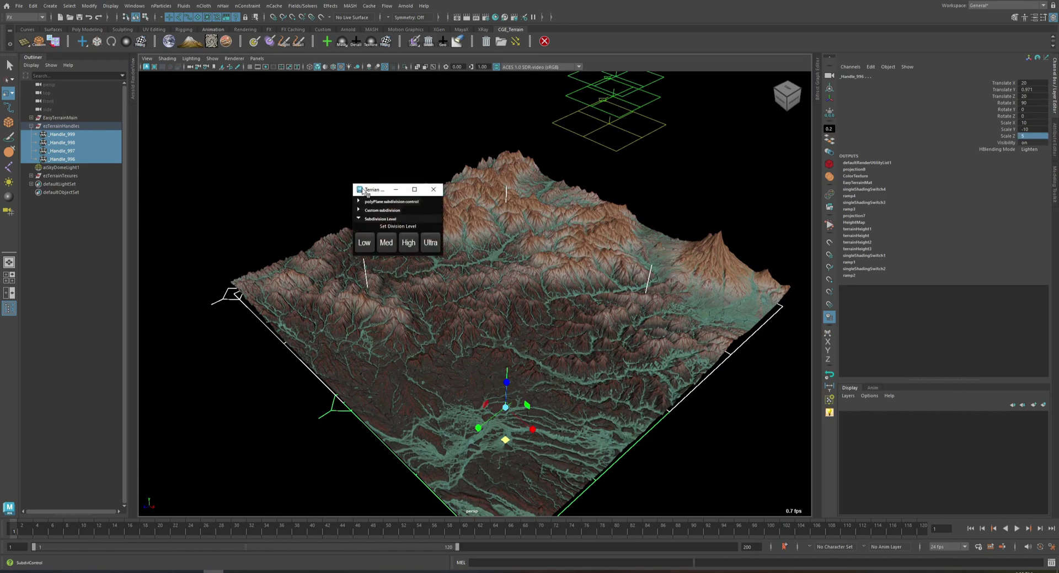
click(425, 242)
click(451, 223)
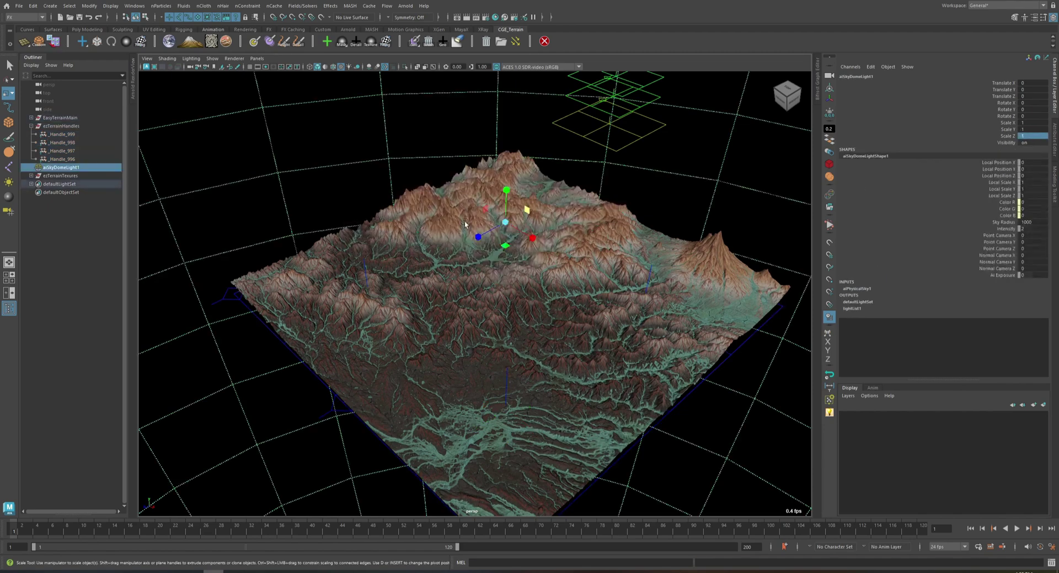
click(441, 195)
key(q)
click(420, 176)
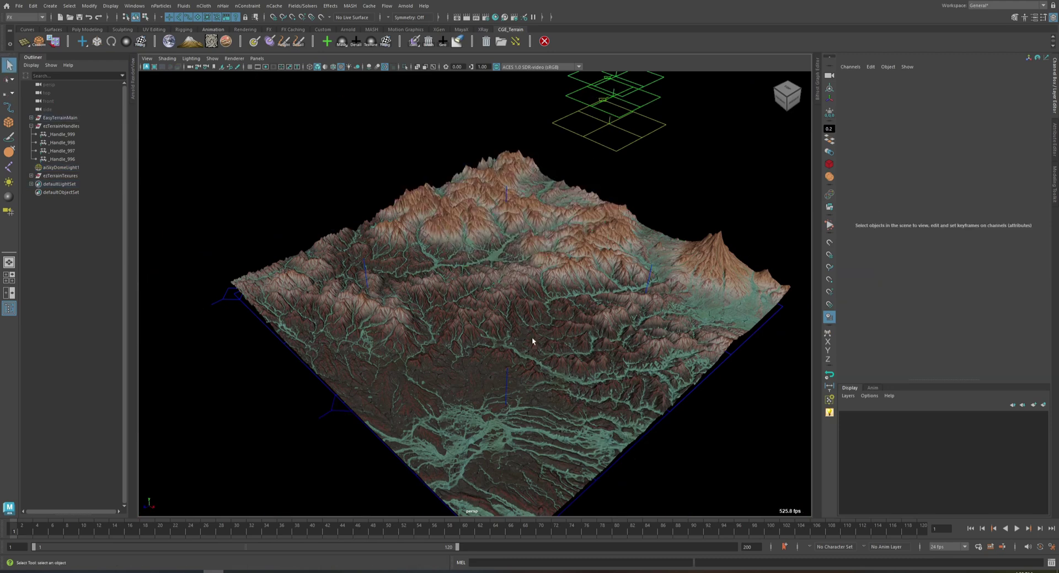
click(366, 269)
key(w)
scroll(407, 281, down, 1)
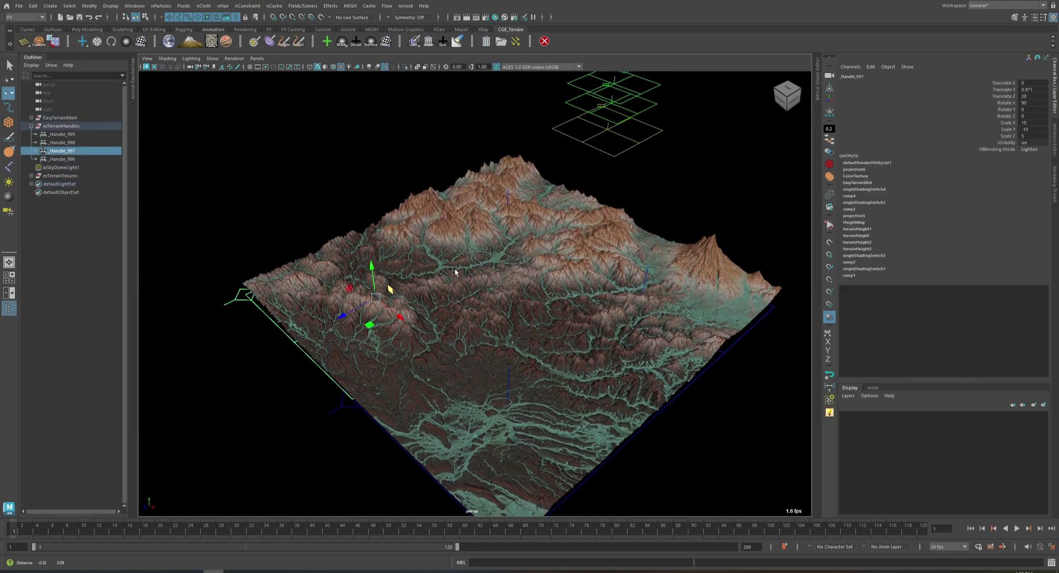
click(594, 265)
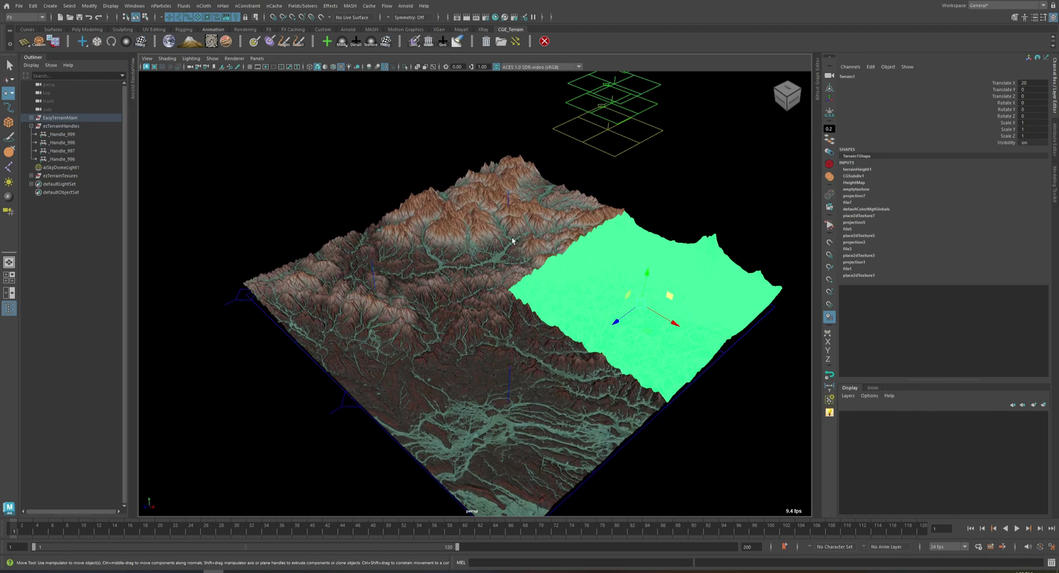
click(374, 272)
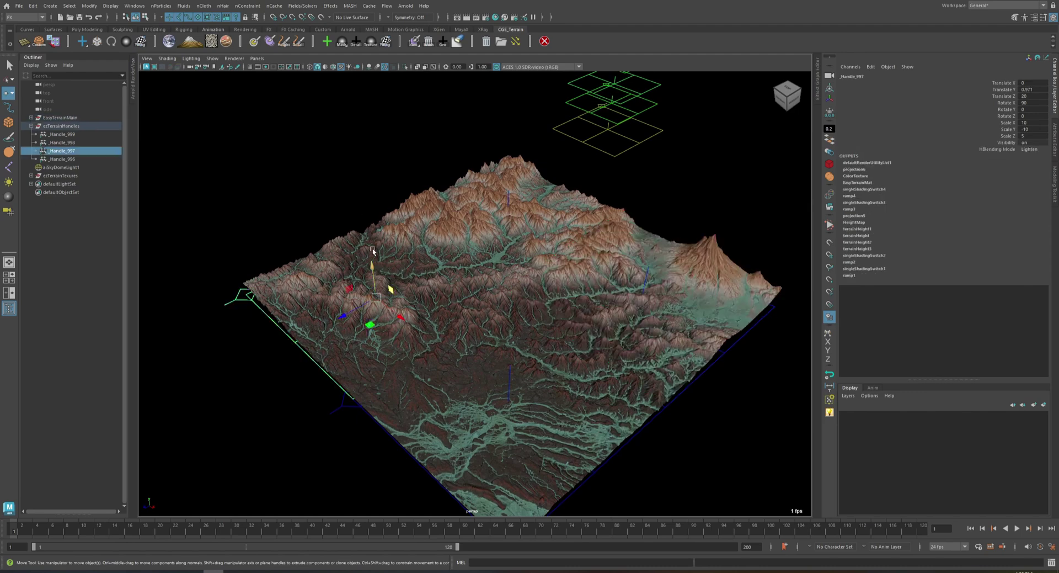
Select all four terrain tiles and apply the terrain subdivision tool to them.
click(495, 217)
shift+click(574, 276)
shift+click(503, 331)
shift+click(404, 289)
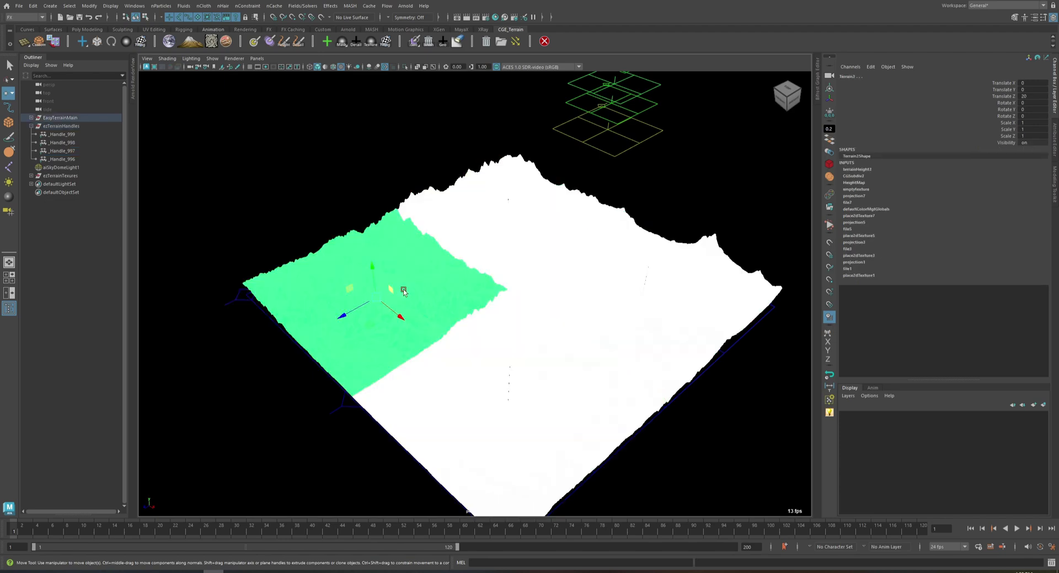
click(53, 42)
click(375, 252)
click(434, 189)
click(471, 231)
mouse_move(540, 269)
alt+mouse_down()
mouse_move(655, 281)
mouse_move(622, 287)
mouse_move(538, 214)
mouse_move(523, 273)
alt+mouse_up()
Add a new rock texture layer and place its handle above the existing ones at about Y 25.12, scaled to about 6.22.
click(538, 214)
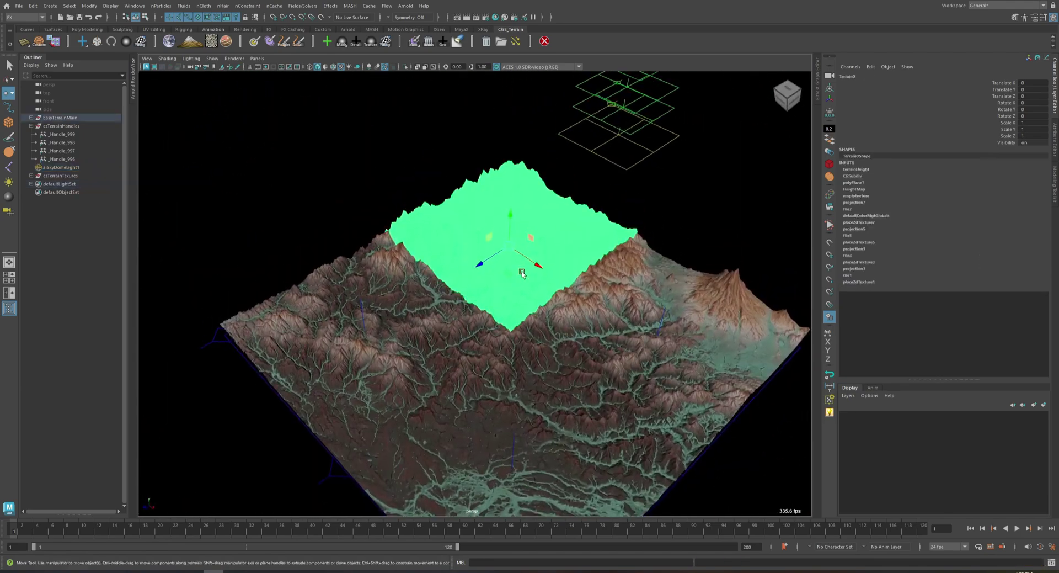
scroll(522, 273, down, 5)
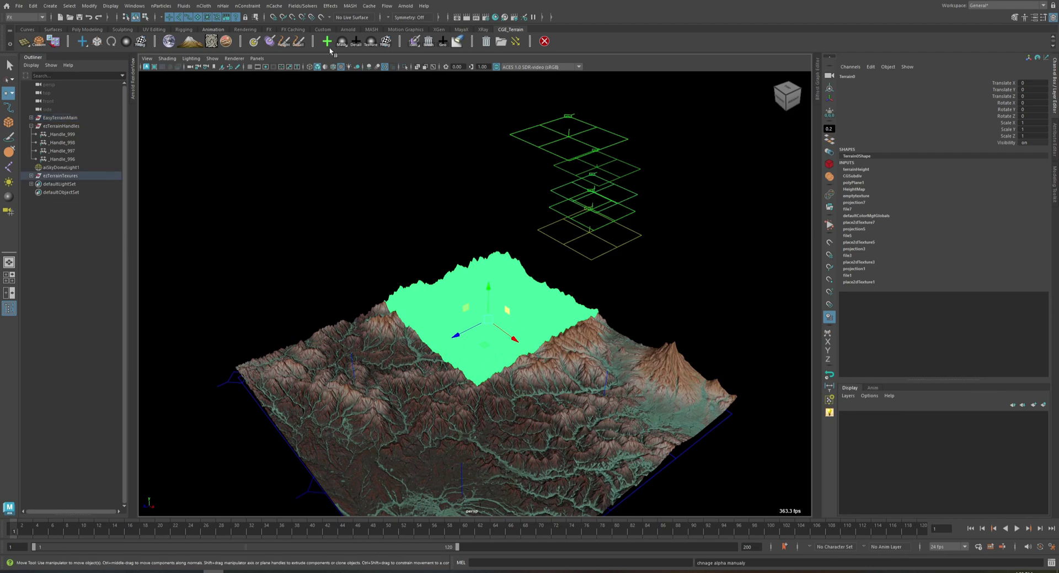
drag(489, 285, 490, 112)
drag(490, 162, 563, 129)
scroll(562, 132, down, 1)
alt+middle_drag(560, 136, 568, 139)
drag(568, 139, 548, 121)
key(r)
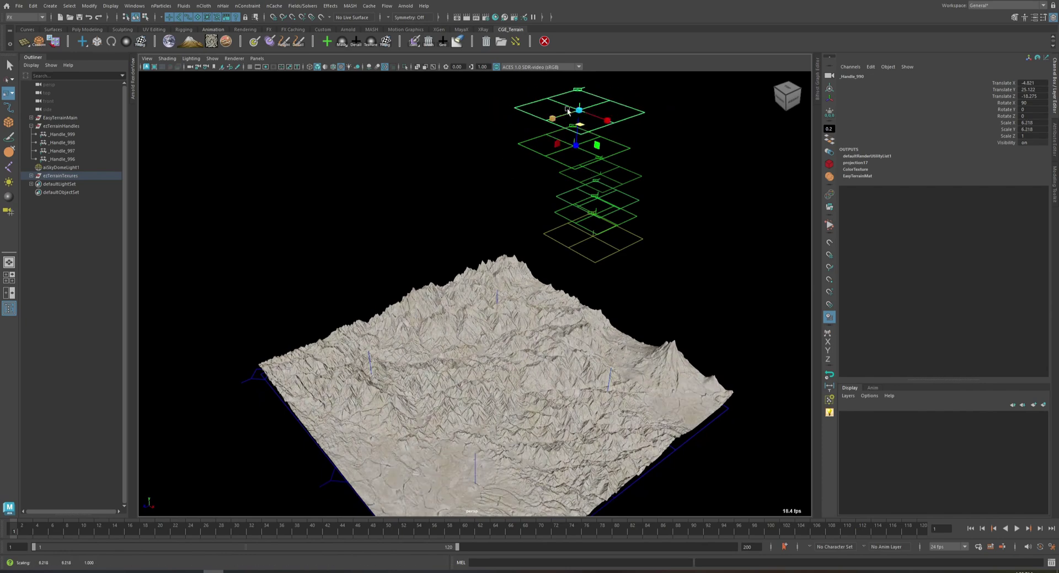
Preview the terrain with an Arnold viewport render, then stop the render.
alt+drag(492, 287, 472, 264)
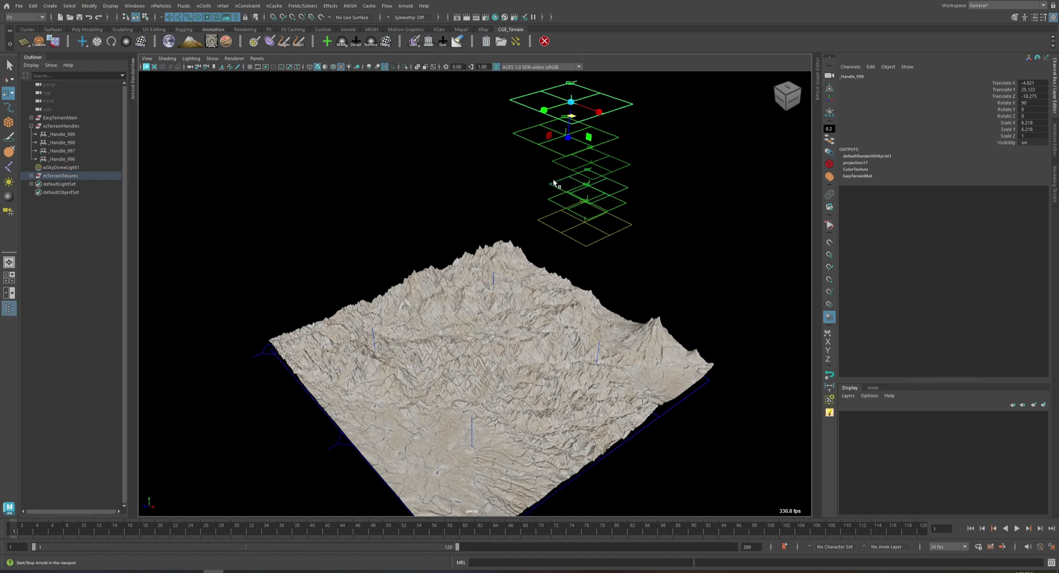
key(q)
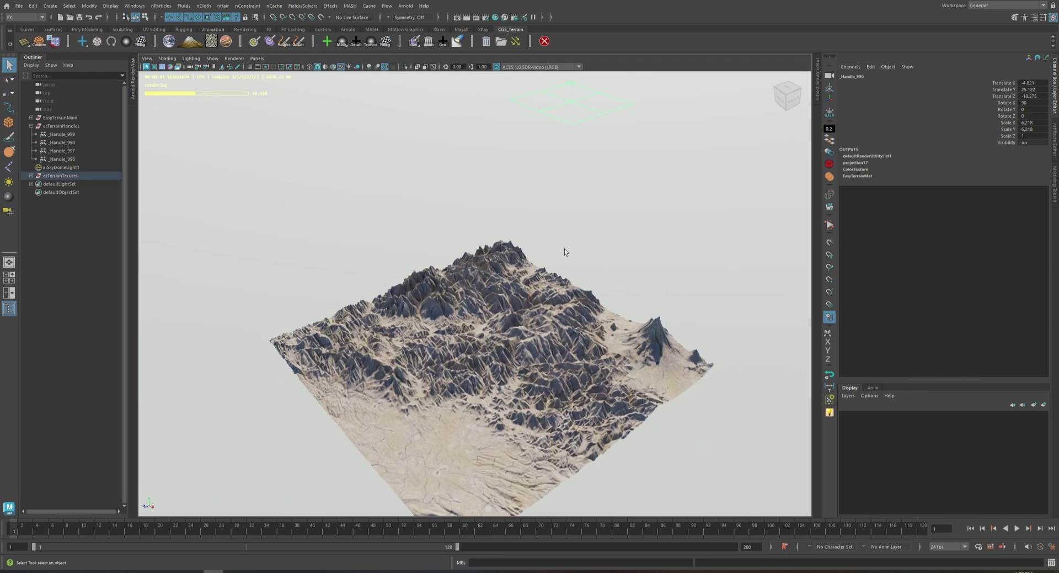
click(148, 66)
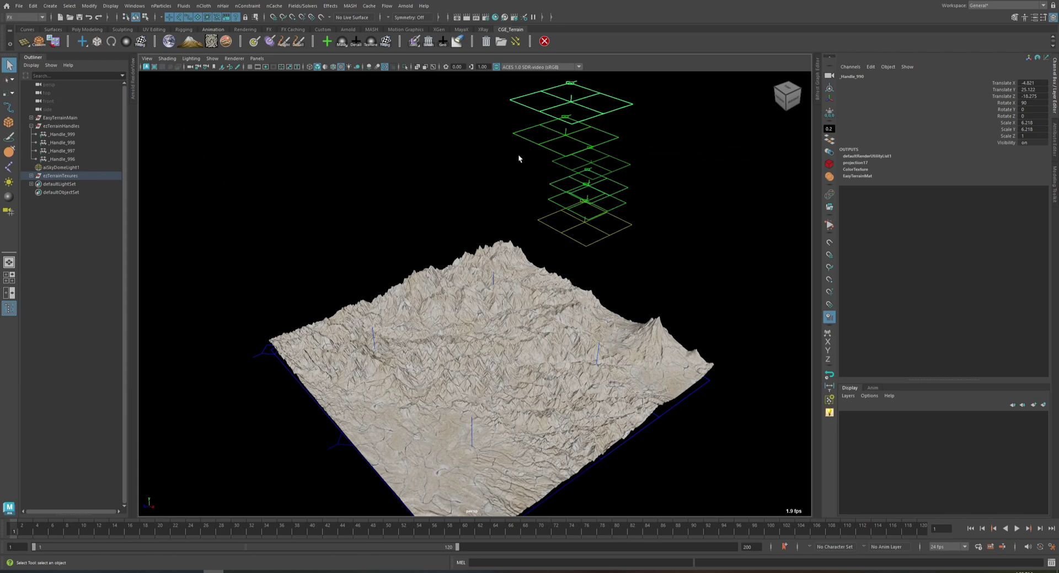
alt+drag(559, 239, 511, 263)
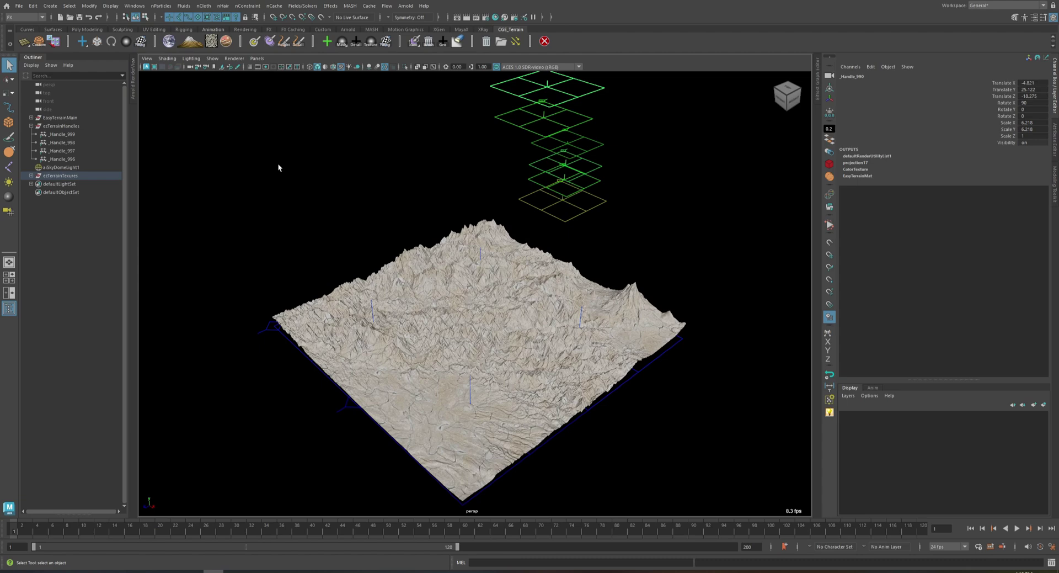
Move the topmost texture handle to about Z -21.47.
click(545, 118)
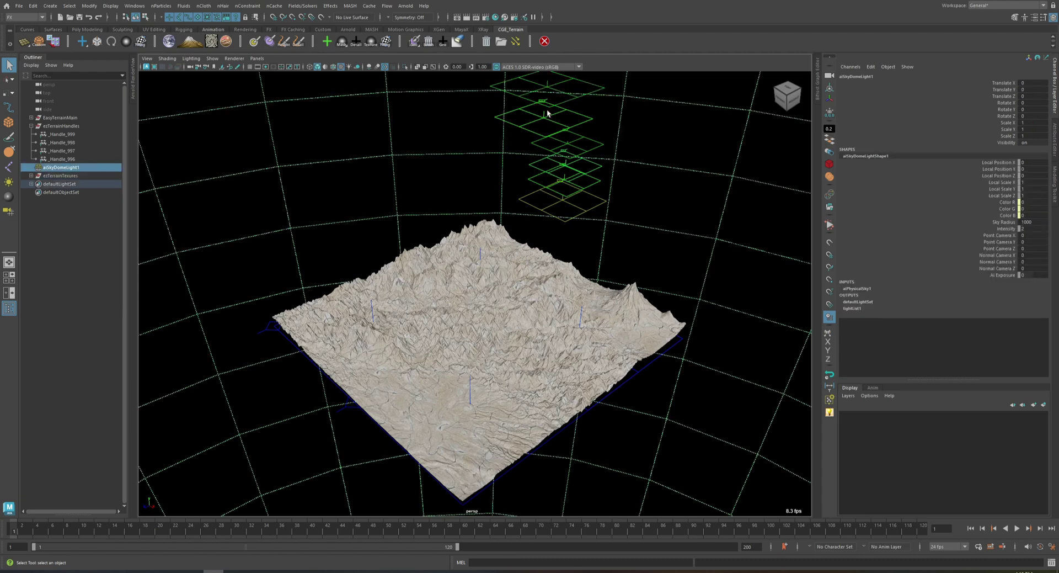
shift+click(542, 102)
key(w)
drag(522, 95, 536, 90)
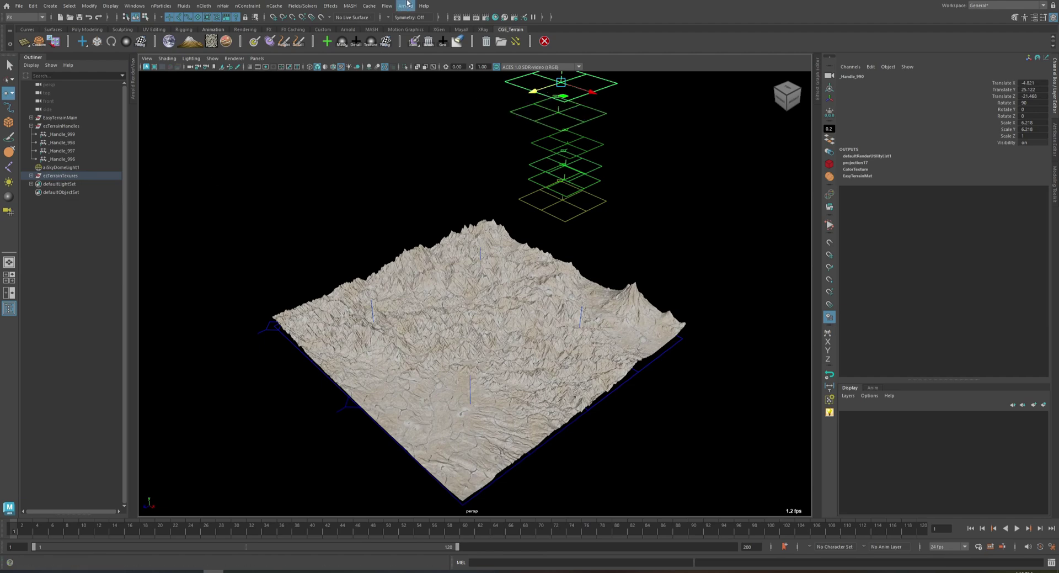
Mask the new texture layer with WorldMap Height, using all four terrain handles.
drag(87, 139, 84, 160)
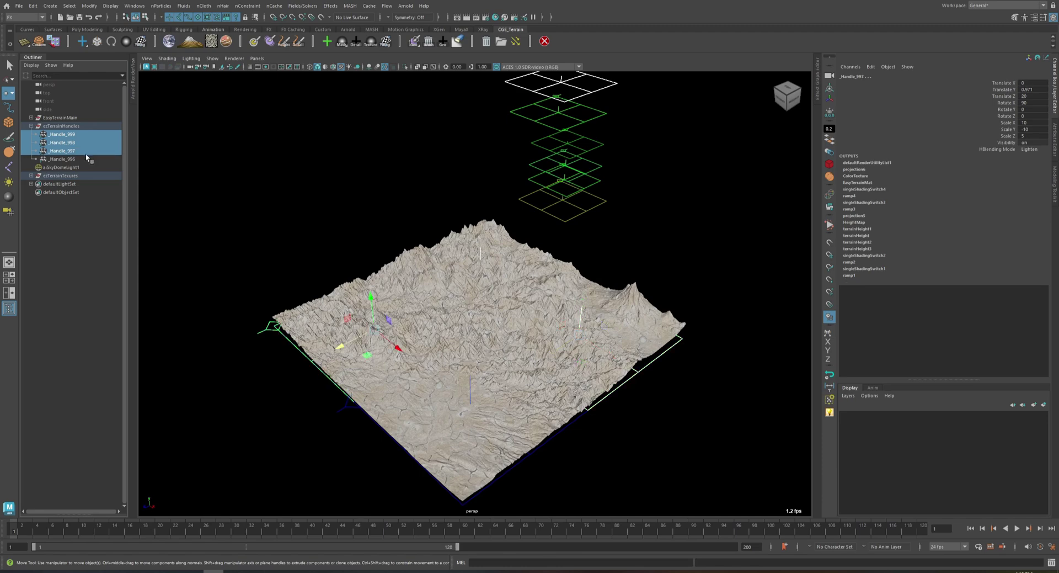
right_click(340, 42)
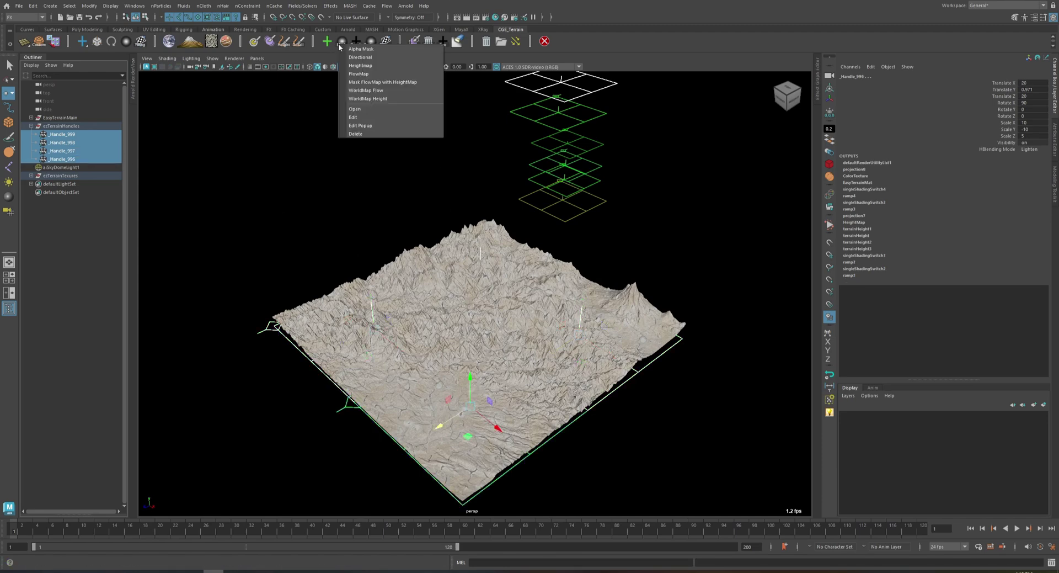
click(388, 99)
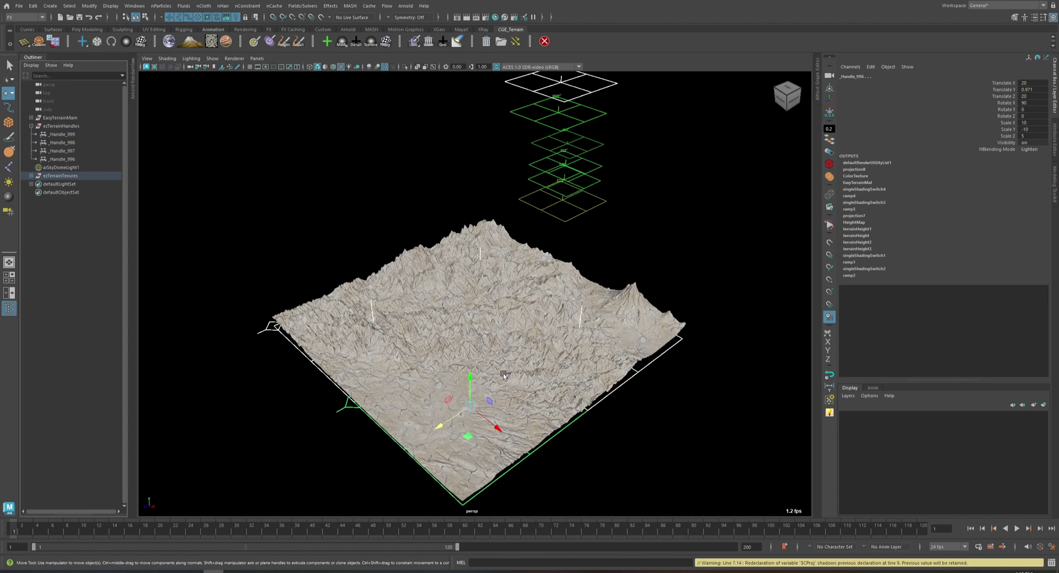
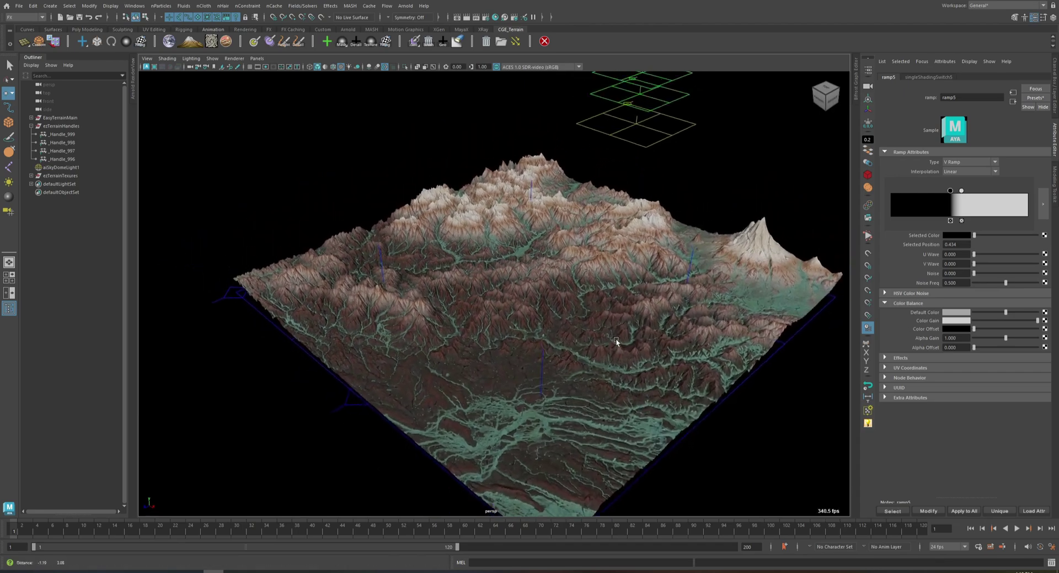
Adjust the height mask ramp to white at position 0.061 fading quickly to black, limiting the new texture to low ground.
mouse_move(961, 190)
mouse_down()
mouse_move(892, 195)
mouse_move(937, 192)
mouse_up()
alt+drag(535, 353, 591, 312)
alt+right_drag(591, 312, 764, 306)
mouse_move(891, 191)
mouse_down()
mouse_move(911, 191)
mouse_move(893, 190)
mouse_move(903, 190)
mouse_up()
click(934, 191)
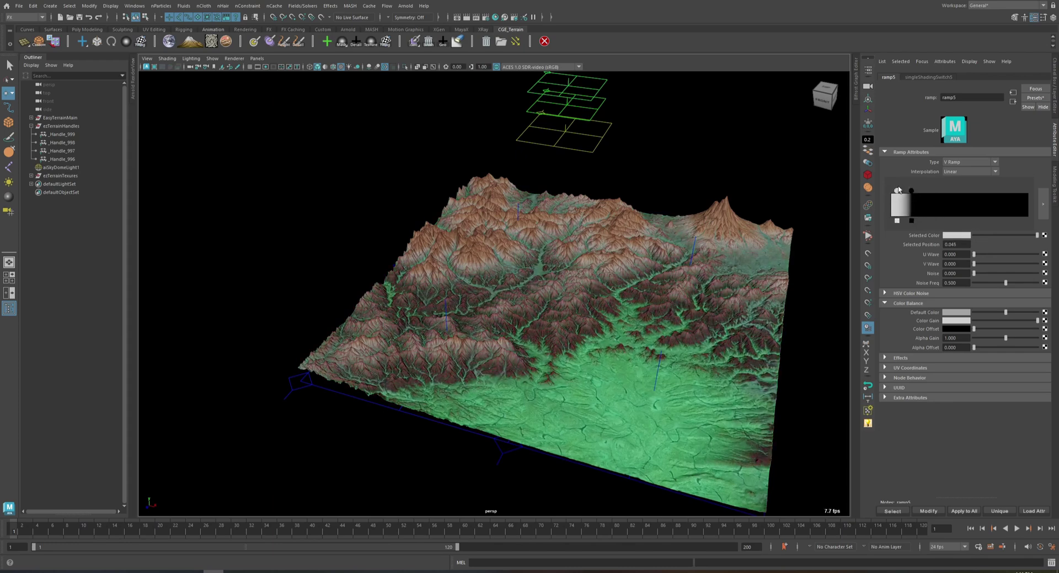
mouse_move(690, 301)
alt+mouse_down()
mouse_move(710, 298)
mouse_move(641, 330)
alt+mouse_up()
alt+drag(464, 374, 520, 327)
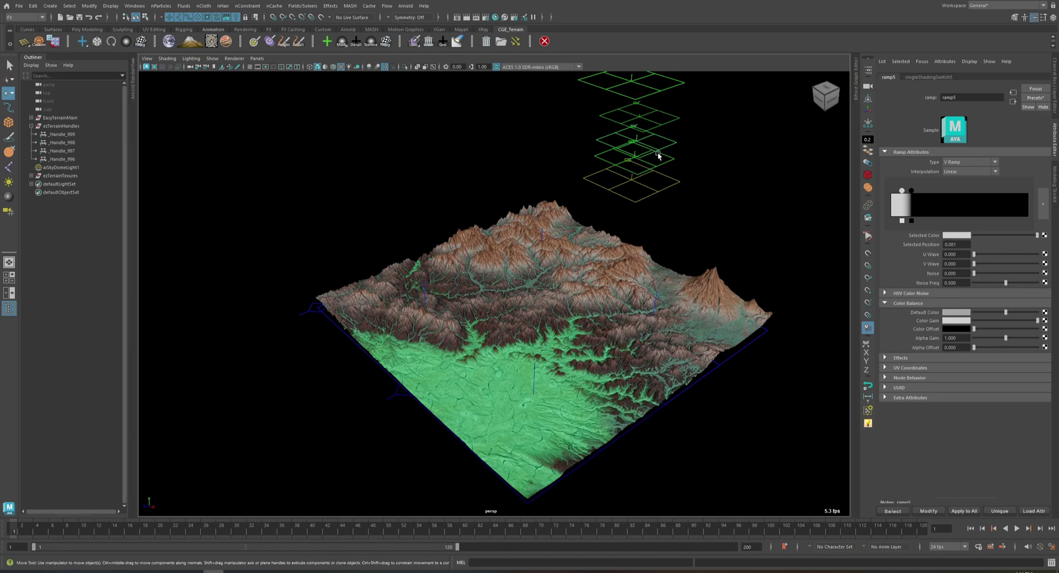
Select the topmost texture handle and open the attributes of its connected projection.
alt+middle_drag(658, 155, 665, 182)
scroll(667, 118, down, 1)
alt+middle_drag(667, 118, 671, 135)
click(673, 126)
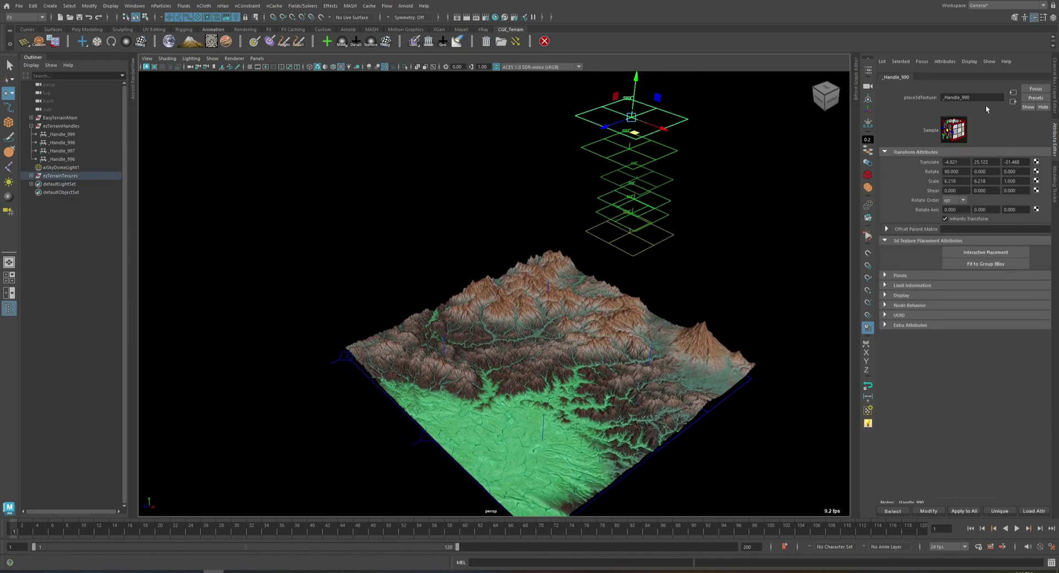
click(1013, 101)
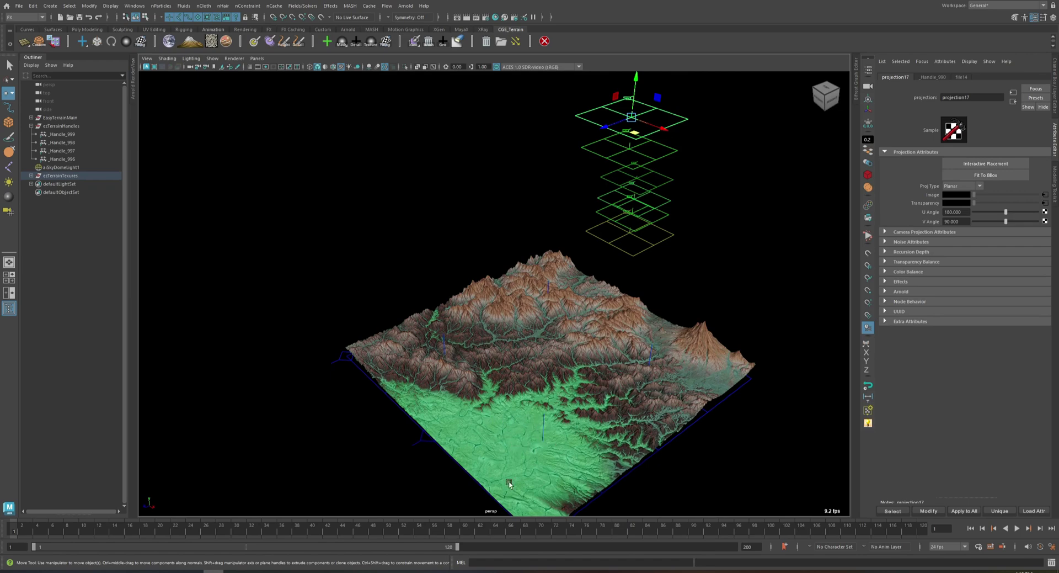
alt+drag(613, 265, 641, 152)
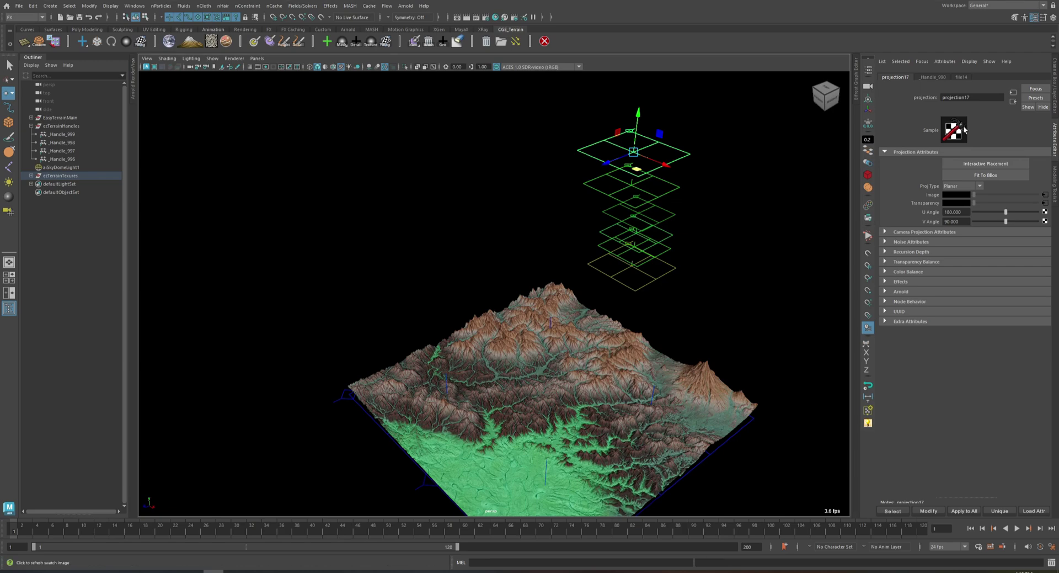
alt+middle_drag(682, 270, 691, 242)
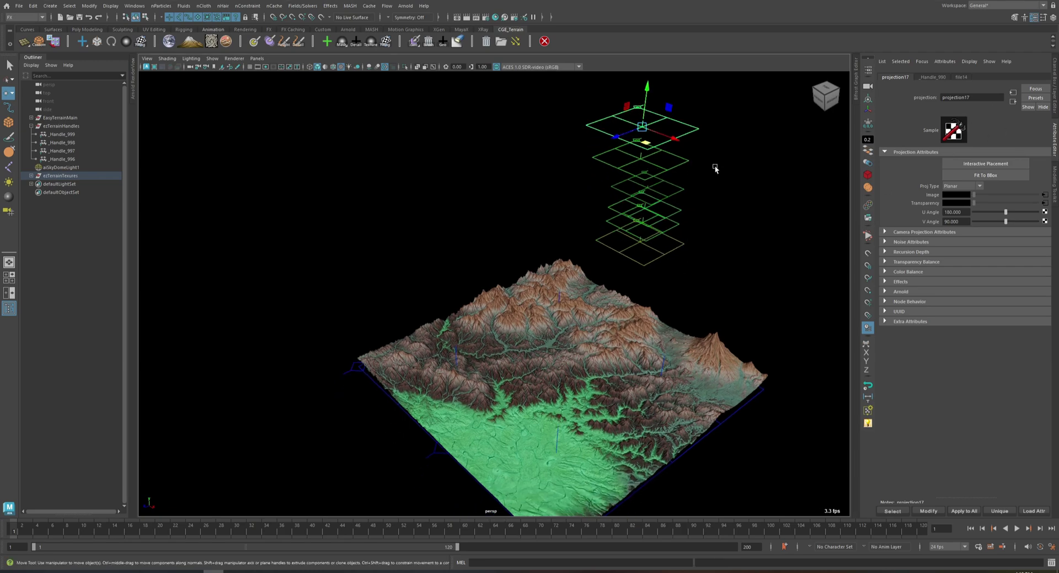
click(689, 161)
mouse_move(645, 177)
mouse_down()
mouse_move(652, 184)
mouse_move(648, 172)
mouse_up()
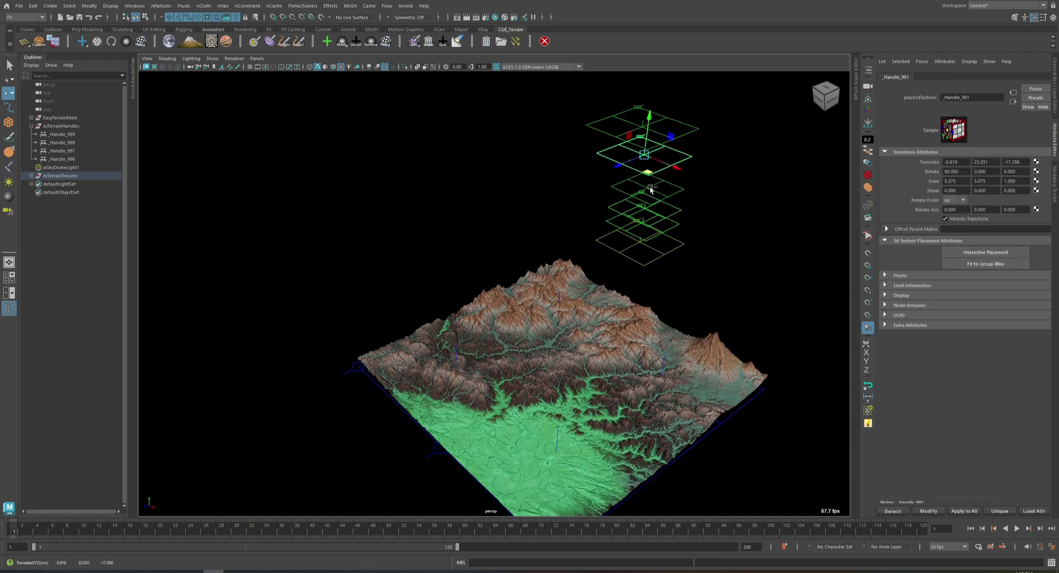
key(ctrl+z)
alt+right_drag(650, 182, 688, 303)
alt+middle_drag(688, 303, 556, 281)
click(616, 133)
mouse_move(676, 185)
middle_down()
mouse_move(655, 190)
mouse_move(671, 180)
middle_up()
key(ctrl+z)
scroll(629, 181, down, 5)
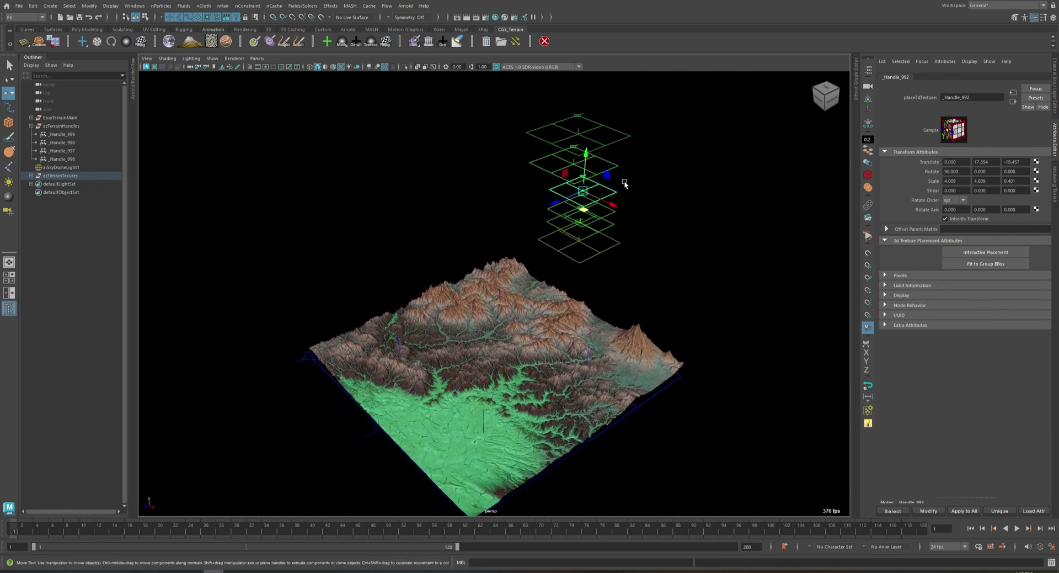
Offset the third texture handle from the top to about X 6.32 and the topmost one to about X 1.30.
drag(630, 209, 658, 222)
click(635, 149)
alt+drag(650, 173, 676, 156)
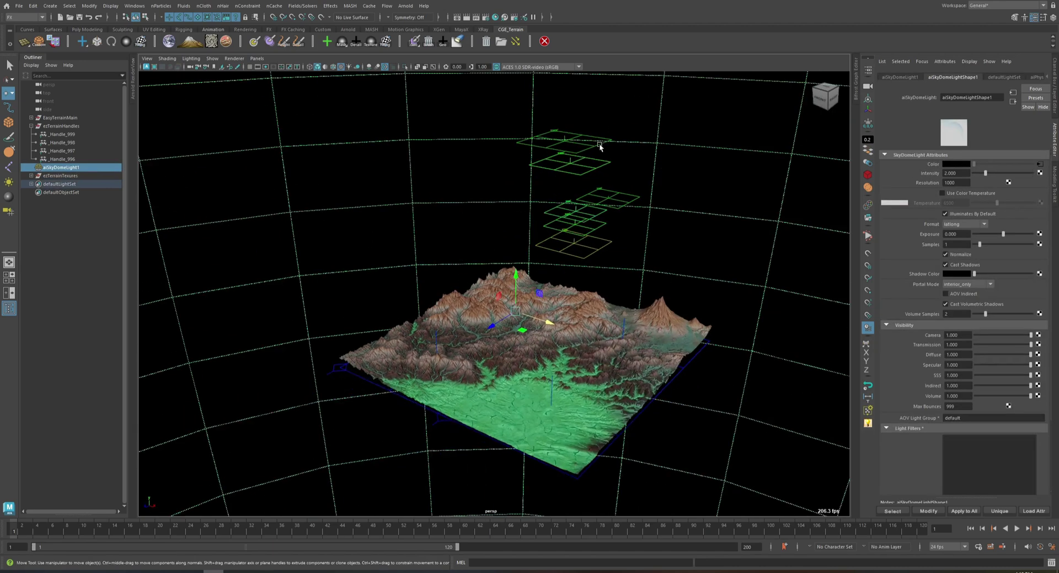
click(600, 145)
mouse_move(597, 111)
mouse_down()
mouse_move(598, 165)
mouse_move(582, 121)
mouse_up()
key(ctrl+z)
click(627, 205)
key(ctrl+z)
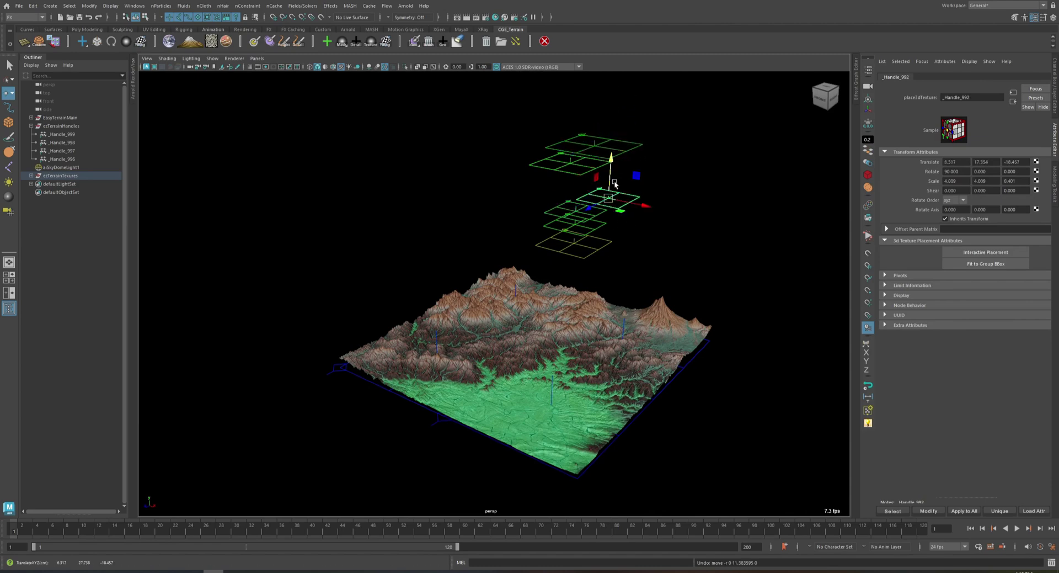
Switch the layer order of the offset lower texture handle and the topmost handle, and inspect the terrain.
alt+drag(623, 162, 585, 160)
alt+right_drag(585, 160, 648, 179)
alt+middle_drag(649, 180, 651, 158)
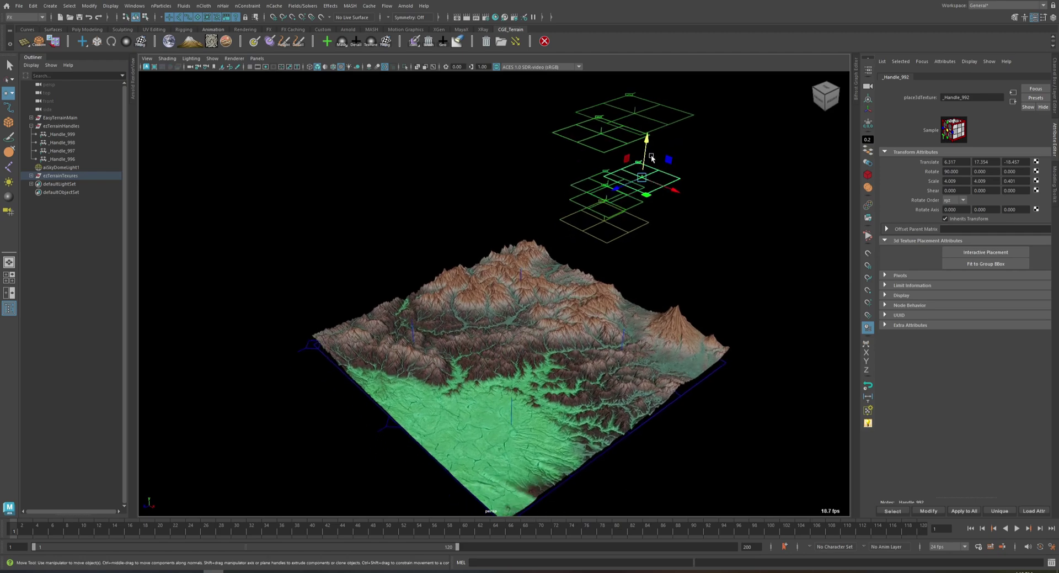
click(665, 130)
click(666, 175)
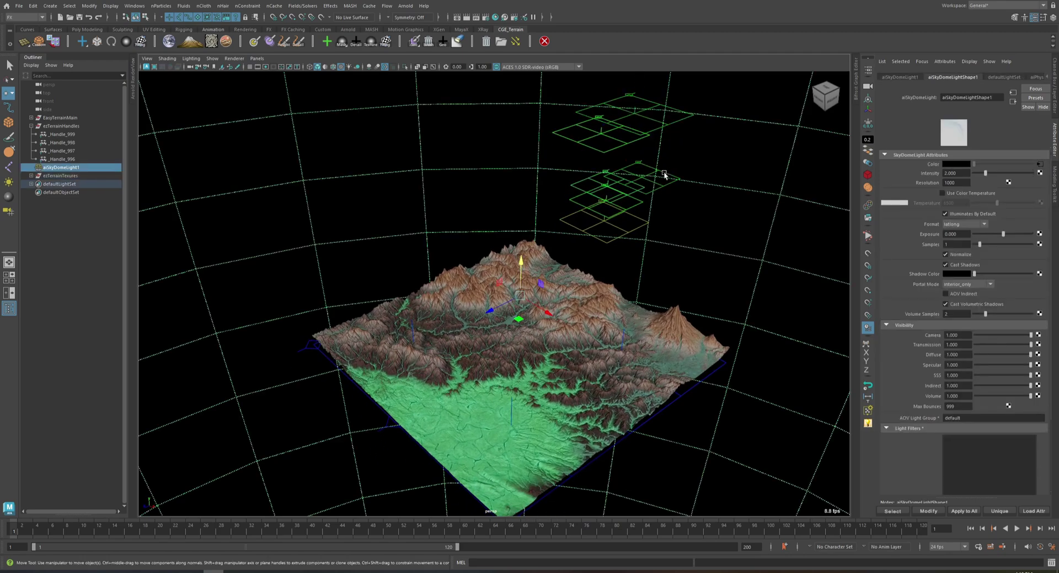
click(666, 175)
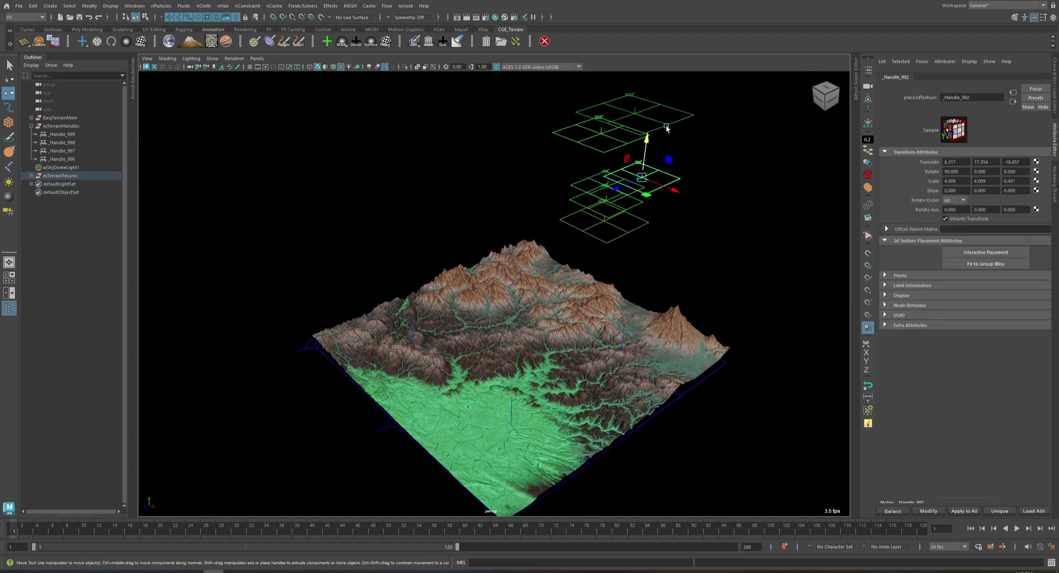
shift+click(666, 128)
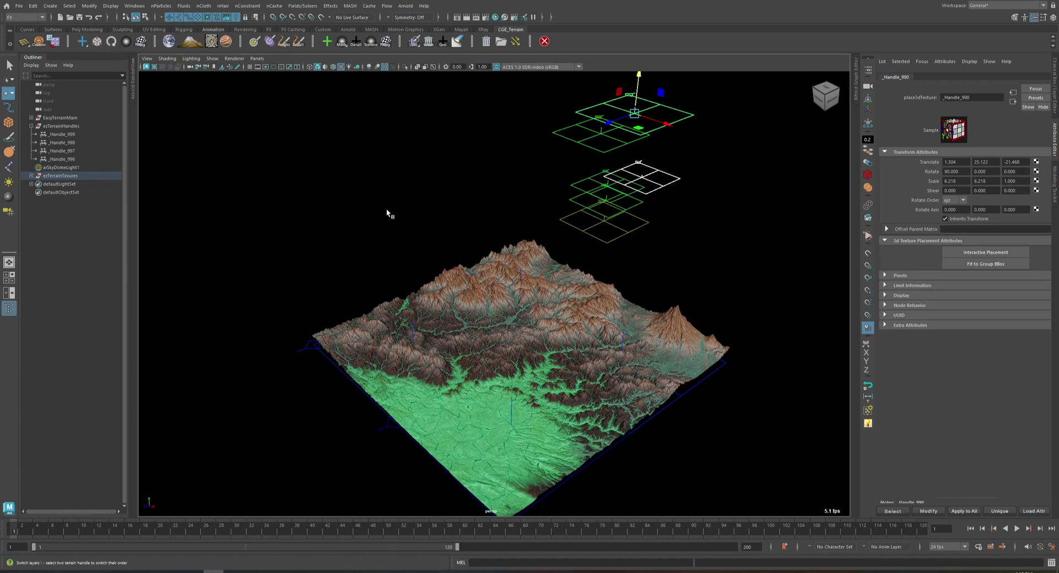
alt+drag(502, 393, 500, 426)
alt+right_drag(500, 420, 558, 376)
alt+right_drag(532, 440, 601, 313)
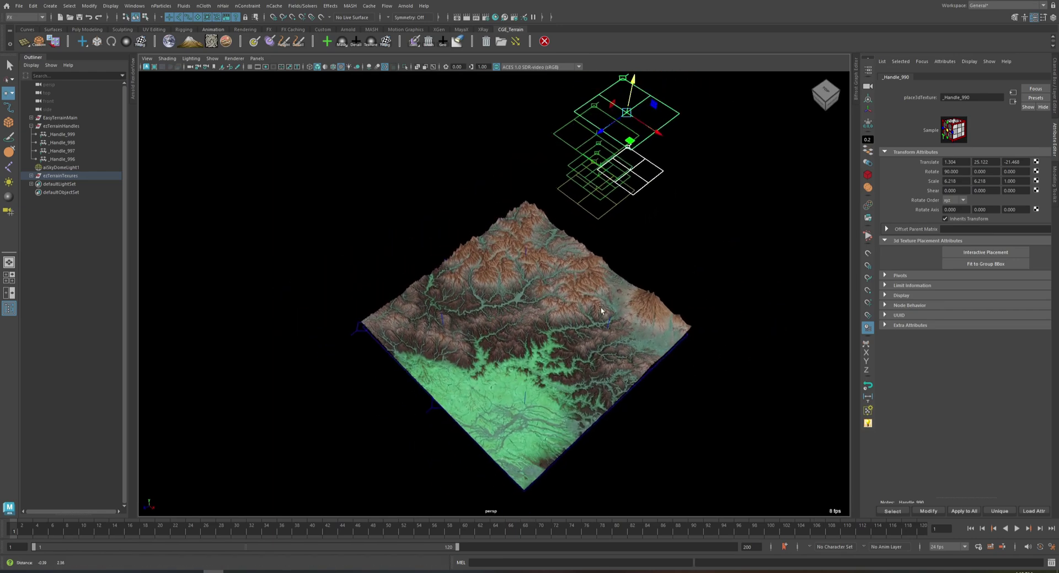
alt+drag(601, 313, 605, 287)
Lower the low-ground texture's handle into the stack at about Y 16.24 and scale it to about 5.04.
key(q)
key(w)
drag(648, 191, 593, 190)
key(r)
key(w)
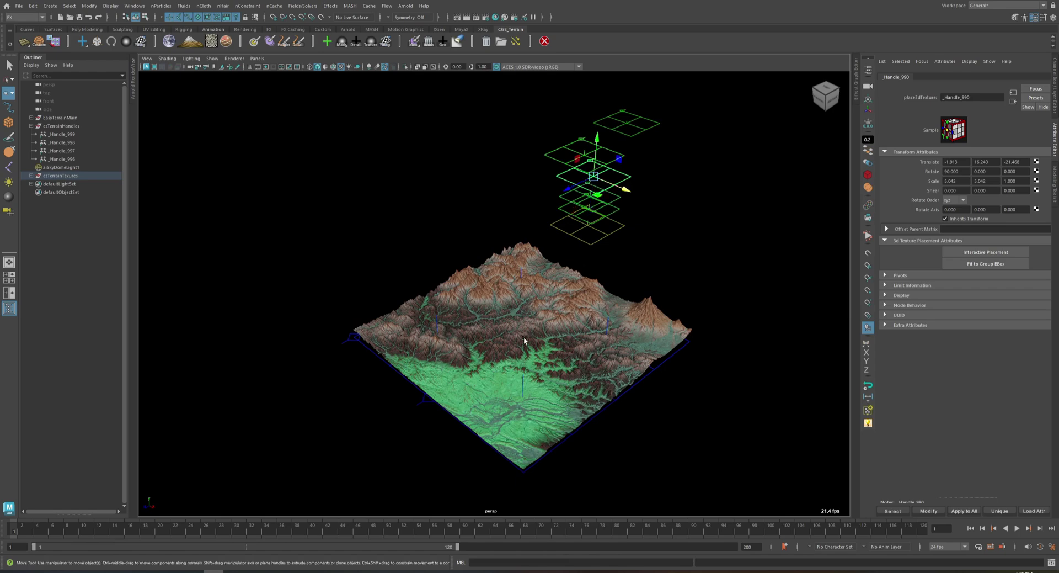
Align the other switched handle over the top of the stack at about Y 30.12 and scale it to about 4.32.
click(634, 140)
drag(635, 140, 592, 151)
key(t)
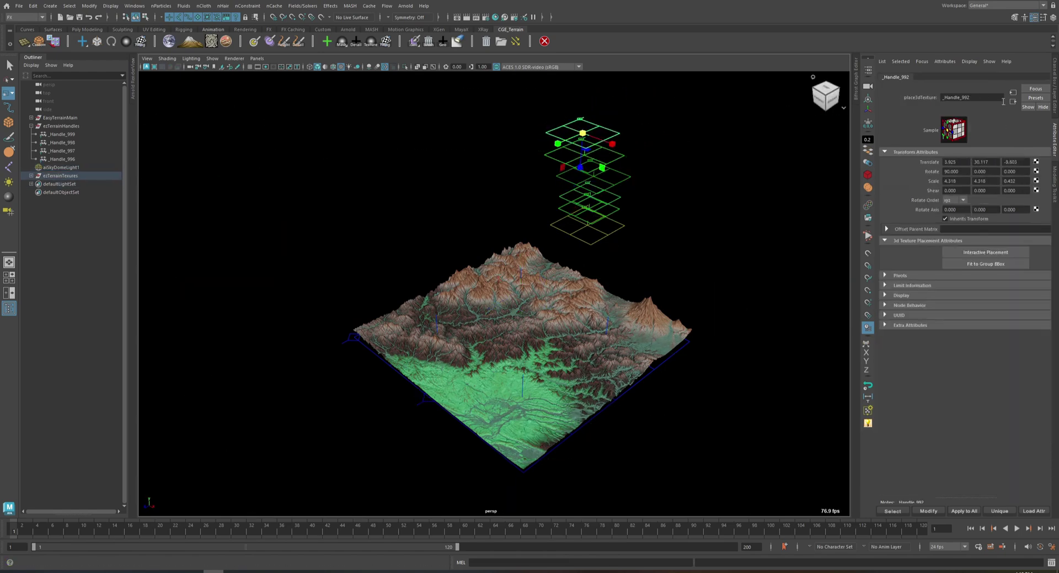
click(972, 81)
drag(1003, 344, 1025, 344)
key(ctrl+z)
Tint the low-ground Rock8_LowRes.png texture by setting its Color Gain to a dark olive green.
alt+middle_drag(574, 365, 588, 310)
alt+drag(588, 311, 636, 220)
click(637, 180)
click(956, 343)
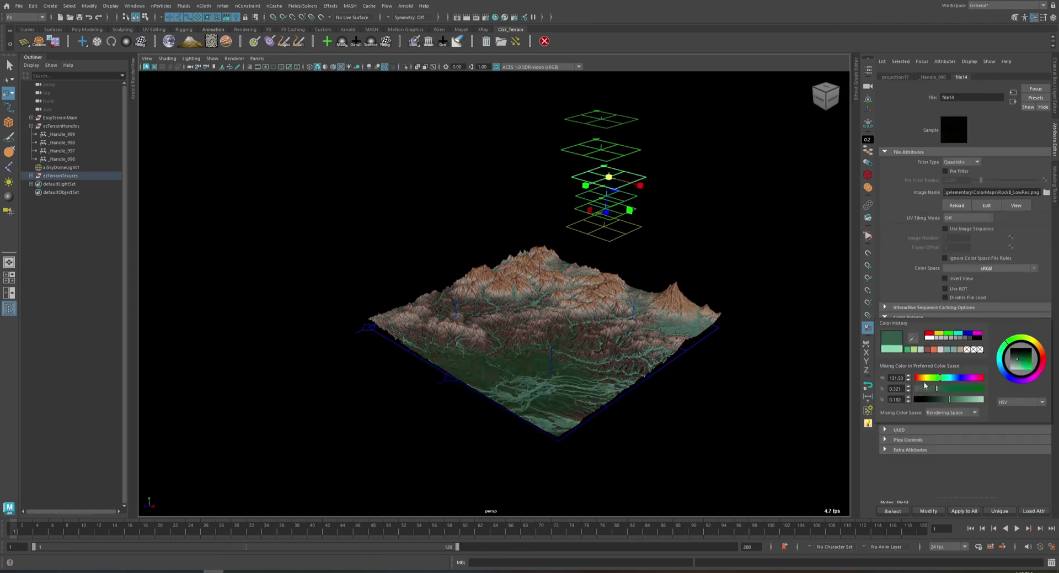
alt+drag(568, 325, 604, 338)
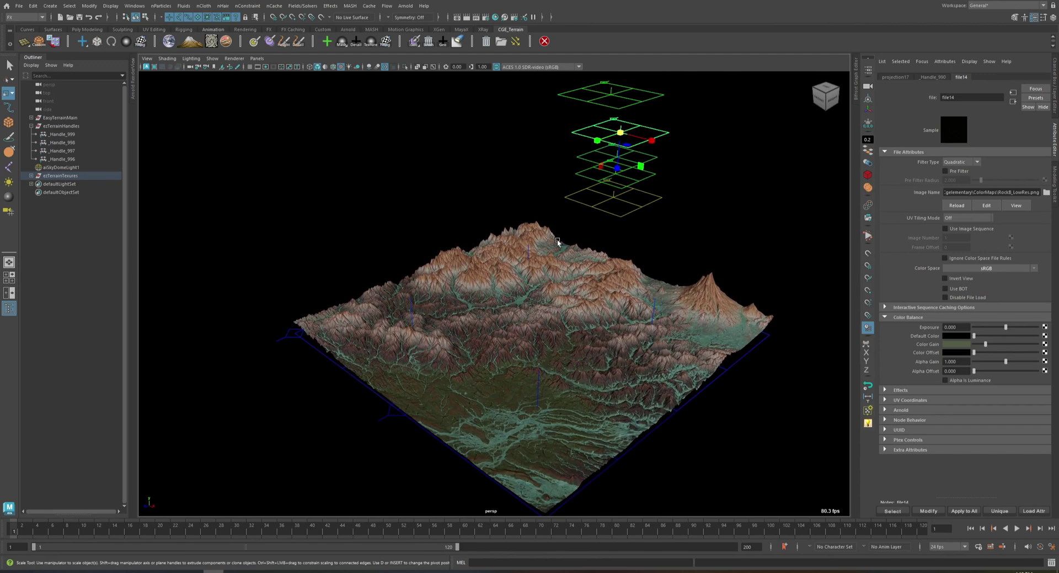
Select the four terrain handles and start an Arnold viewport render from a closer view.
alt+middle_drag(576, 256, 572, 266)
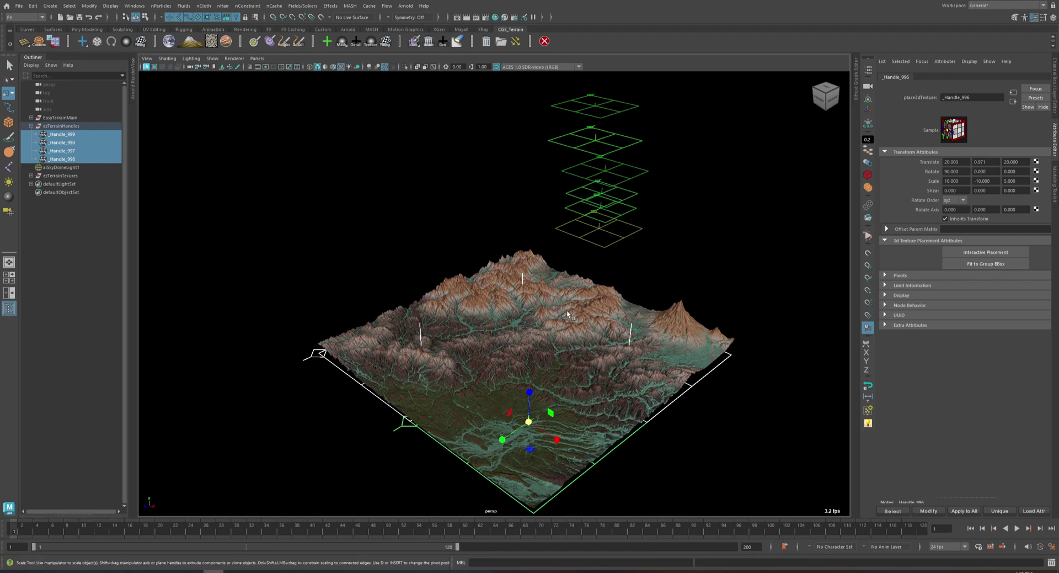
key(q)
scroll(565, 306, up, 5)
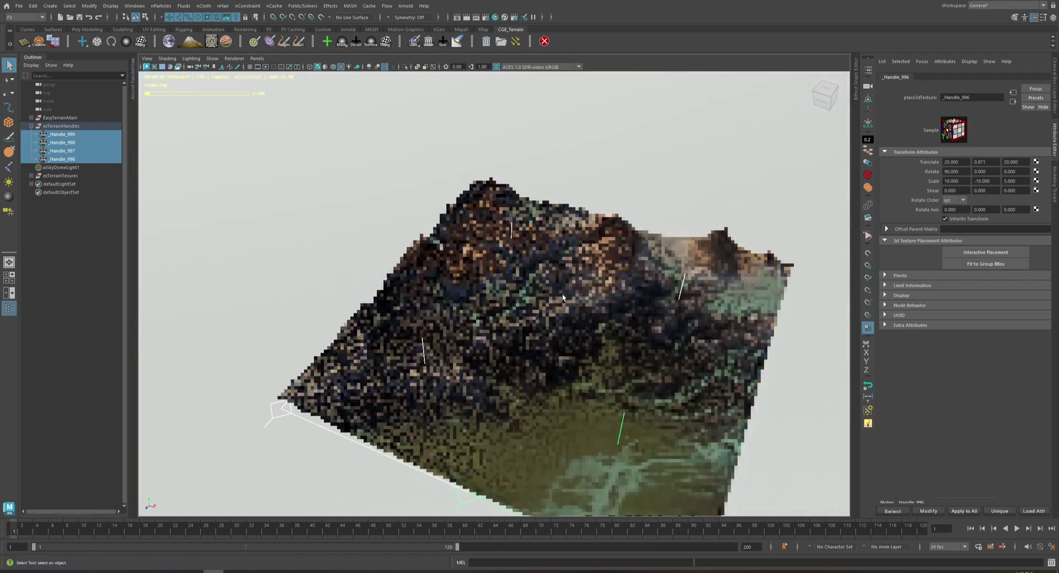
Clear the handle selection and open the attributes of the EasyTerrainMat material.
click(694, 199)
click(715, 184)
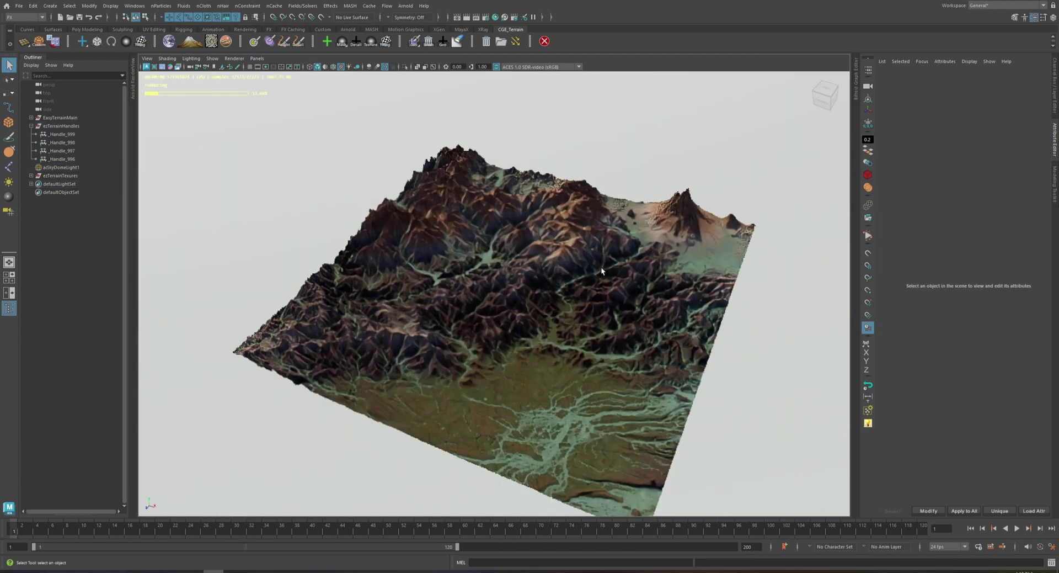
click(649, 233)
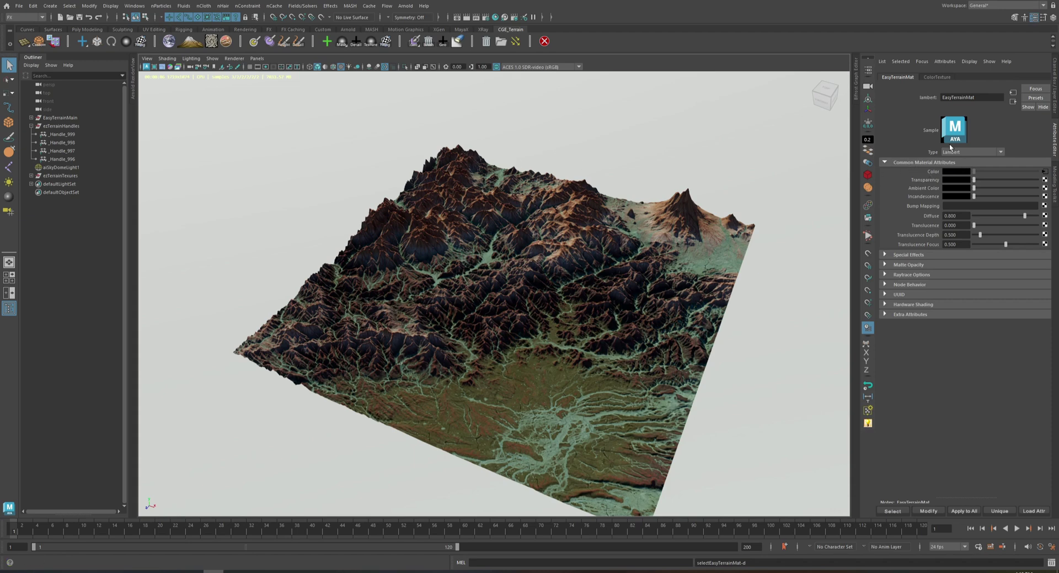
Graph the EasyTerrainMat material's connections in the Node Editor and locate the ColorTexture node feeding it.
click(135, 6)
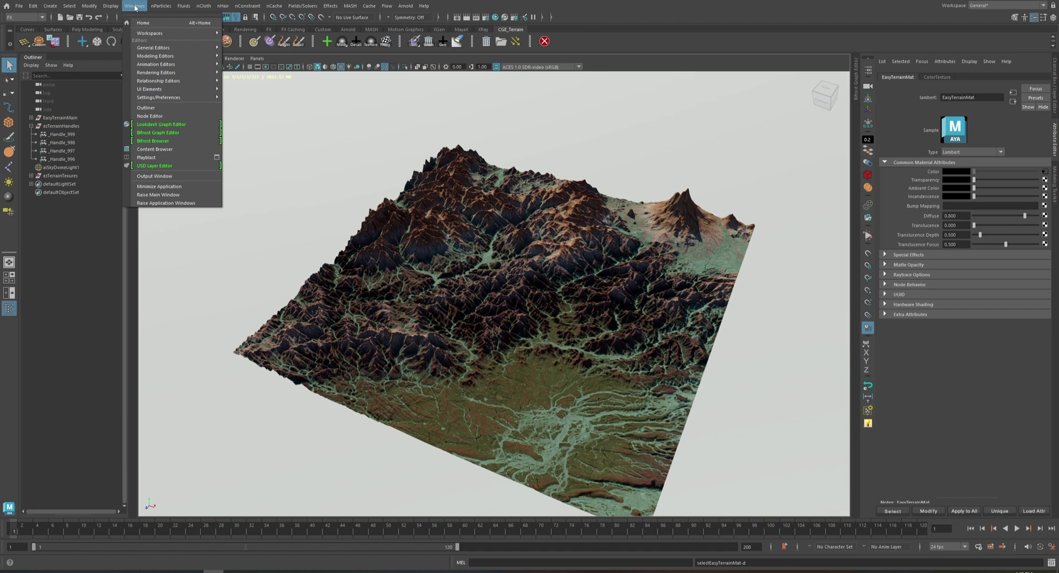
click(150, 115)
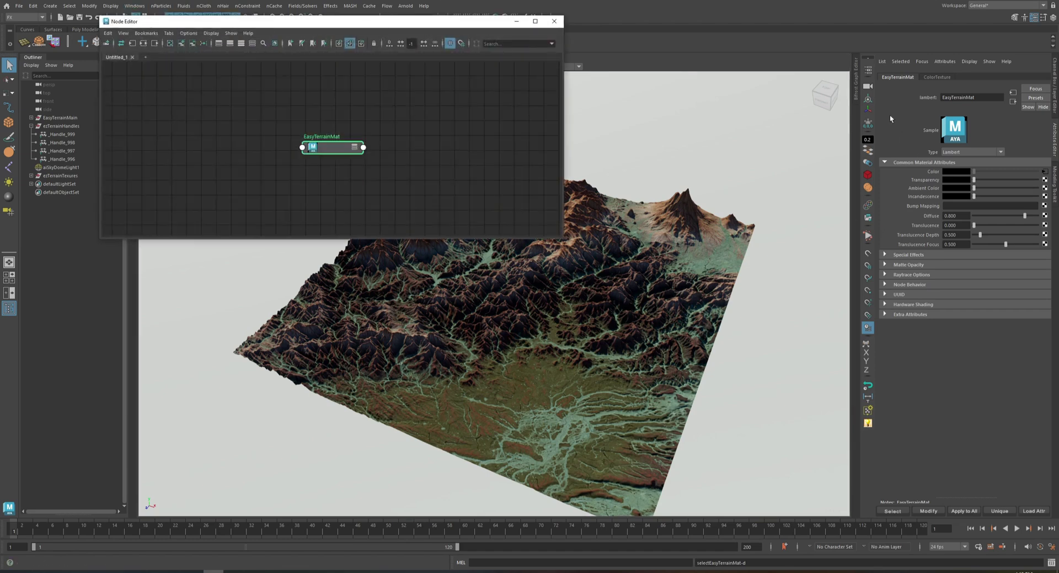
click(892, 510)
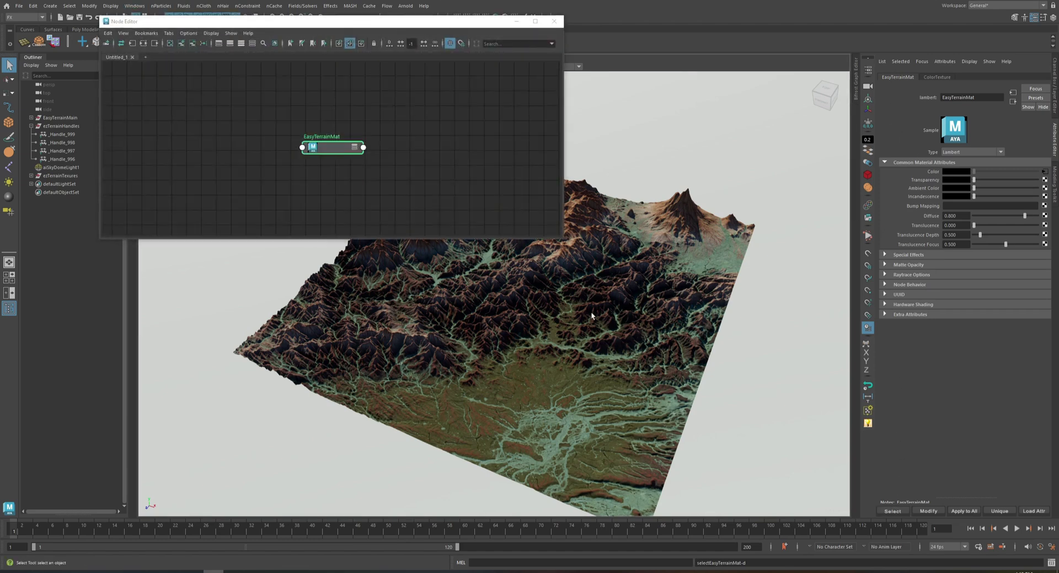
click(144, 44)
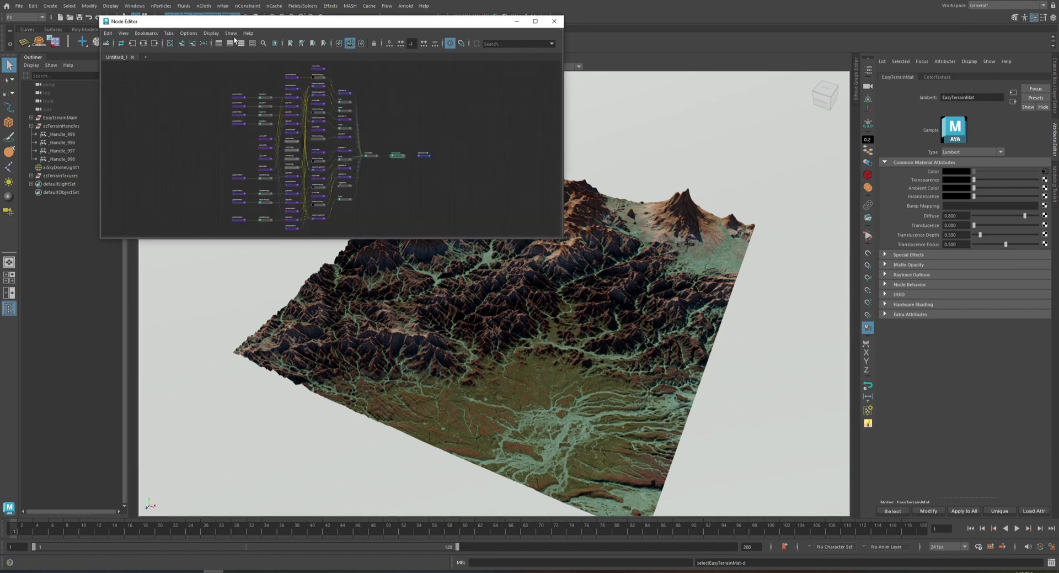
scroll(397, 158, up, 5)
drag(293, 152, 307, 151)
click(391, 155)
Assign a new Ai Standard Surface material to the four terrain tiles and connect the ColorTexture node to its base Color.
click(492, 254)
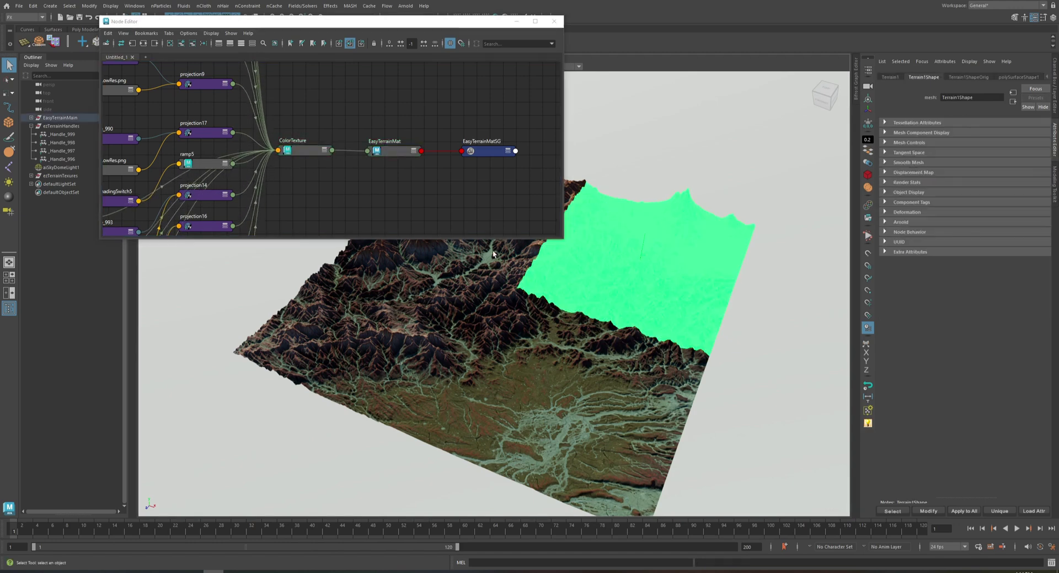
shift+click(493, 254)
shift+click(436, 331)
shift+click(562, 358)
click(9, 197)
click(52, 228)
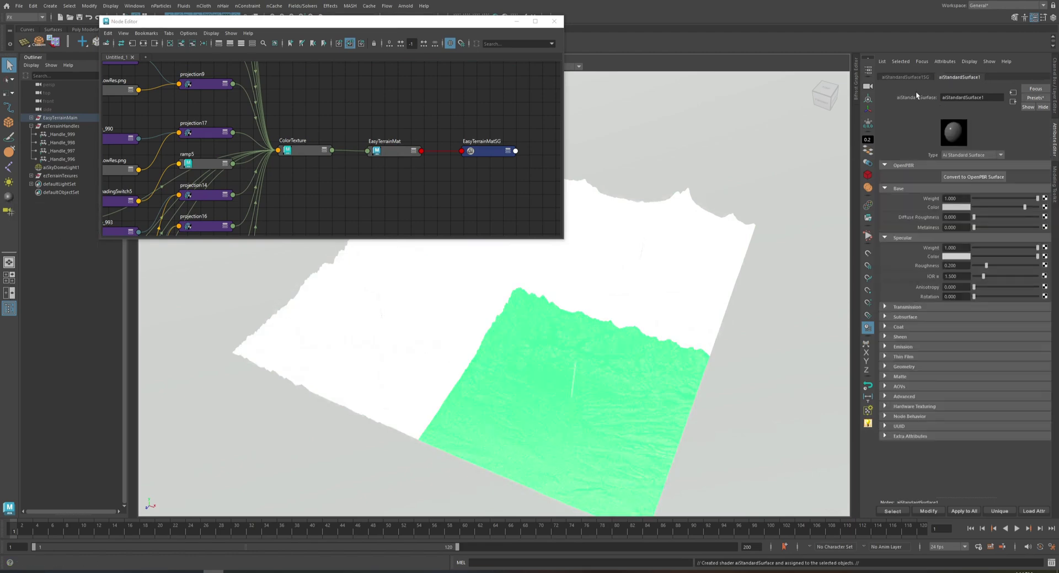
middle_drag(300, 150, 926, 207)
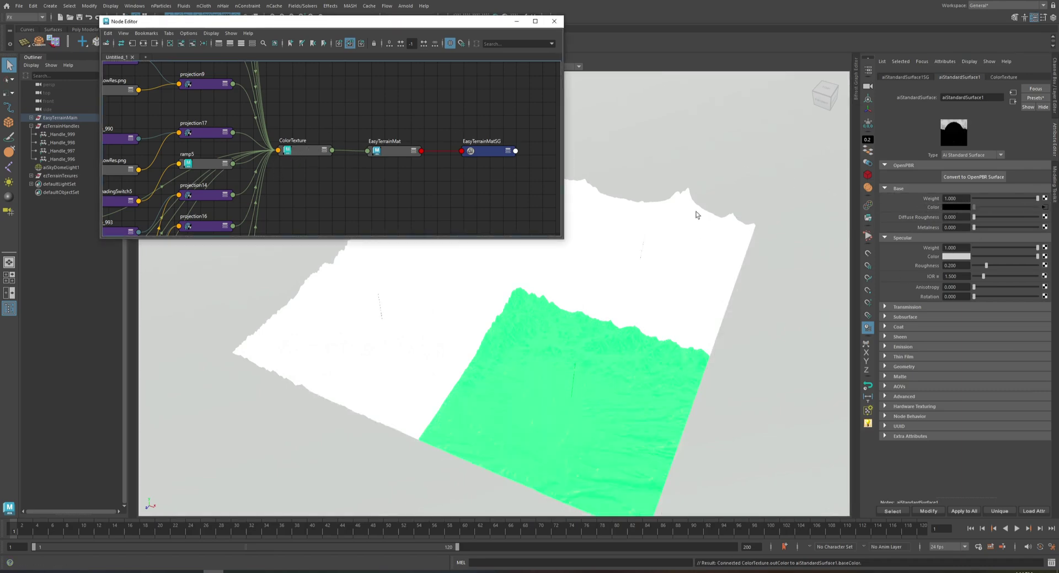
click(705, 144)
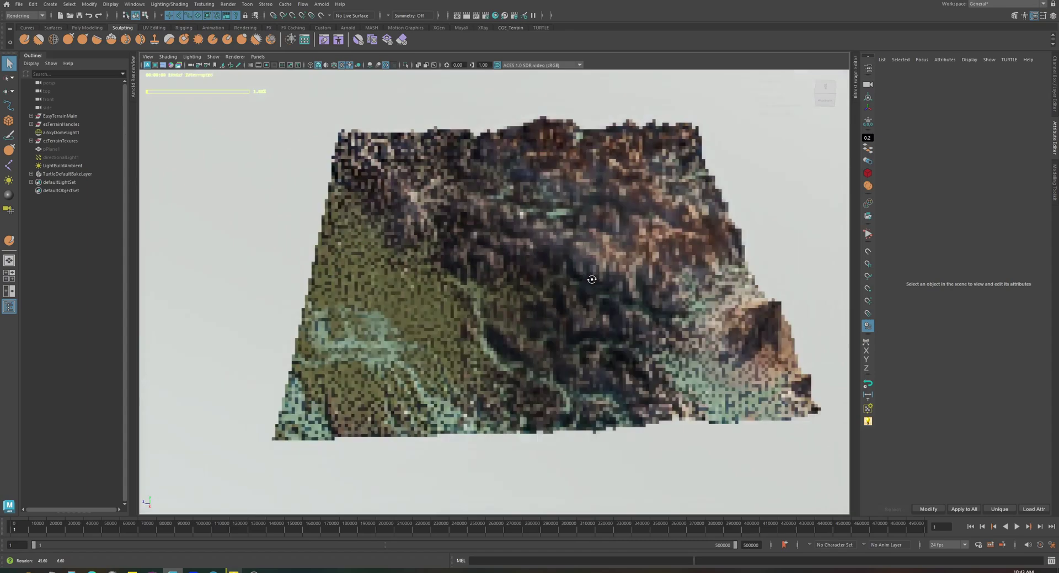
Switch Arnold's Render Device to GPU in the system render settings while the terrain renders in the viewport.
mouse_move(607, 265)
alt+mouse_down()
mouse_move(637, 273)
mouse_move(611, 280)
alt+mouse_up()
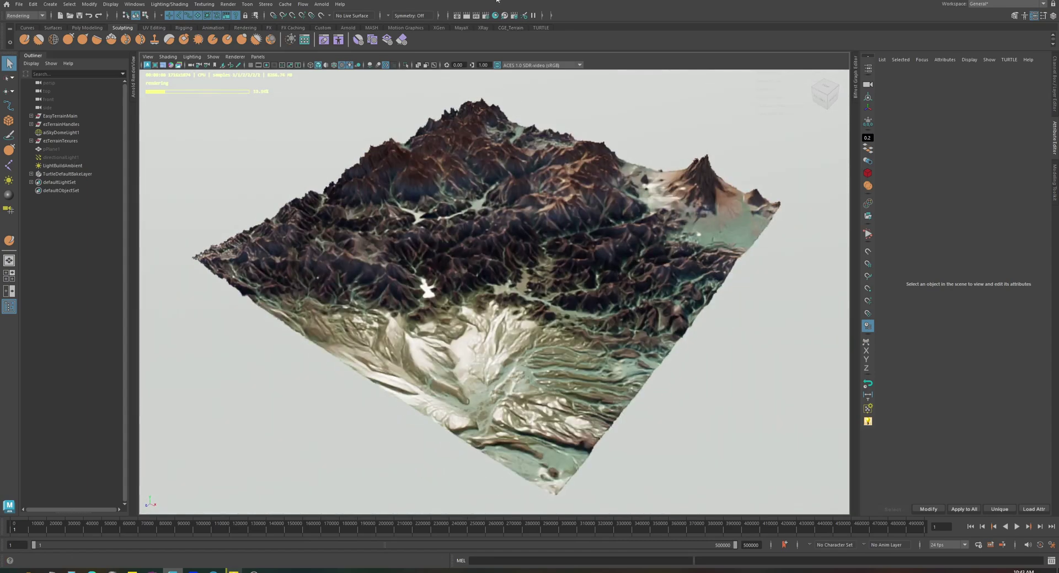
click(485, 15)
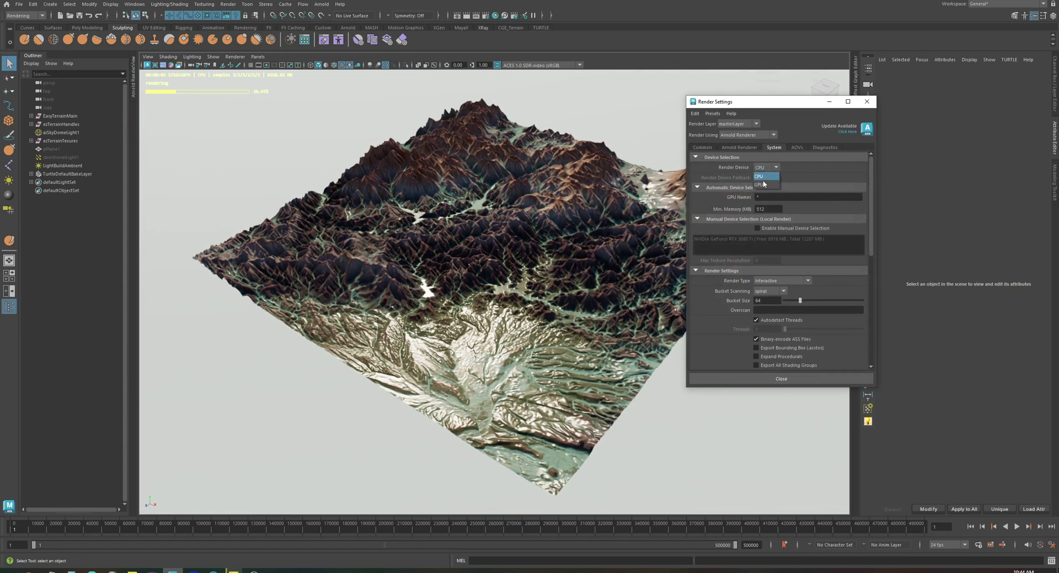
click(760, 184)
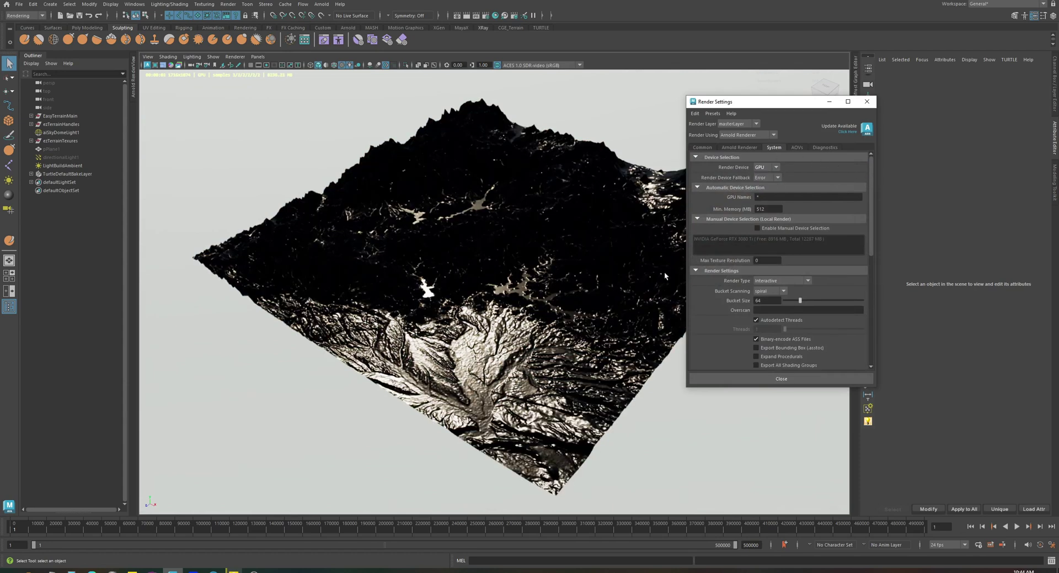